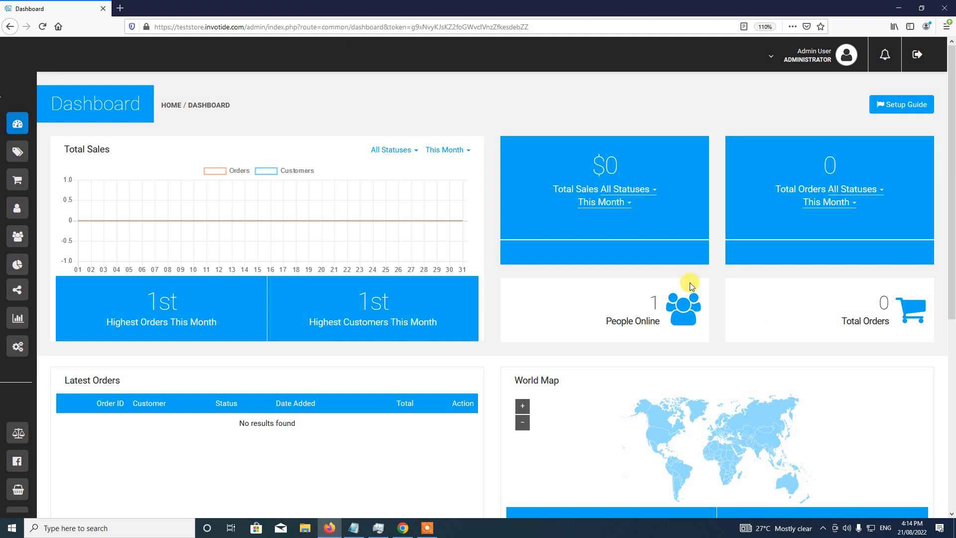
# - Open the Modules page from Settings to list the installed addon modules
pyautogui.moveTo(7, 117)
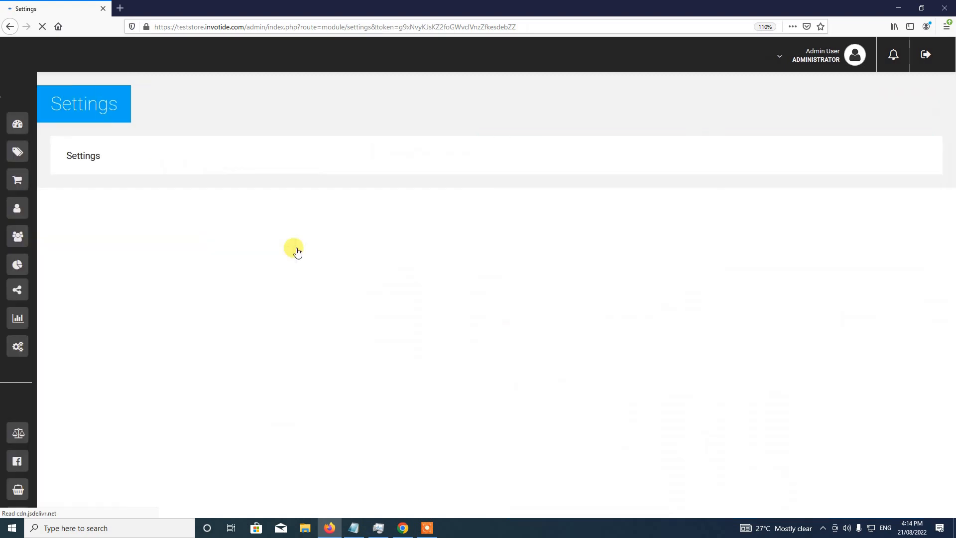
pyautogui.scroll(-3, 225, 291)
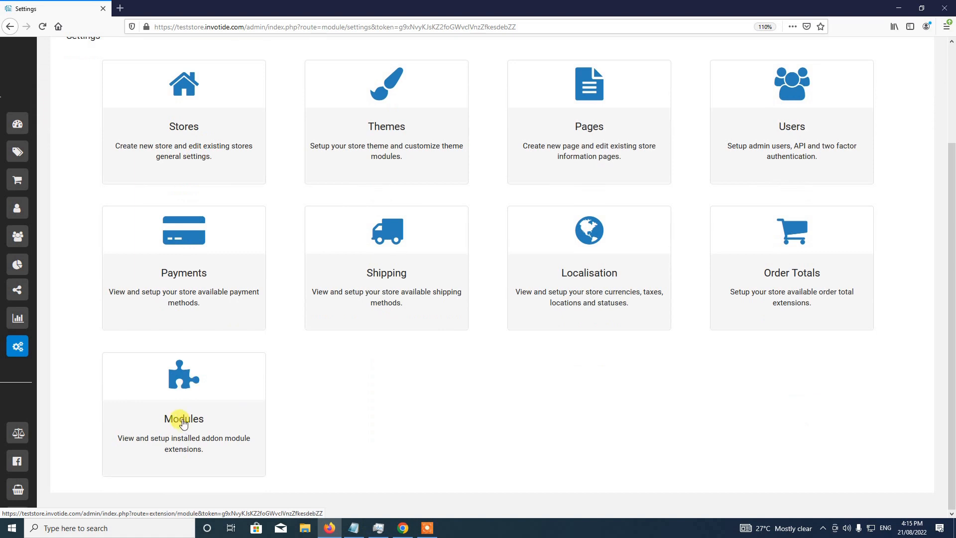
pyautogui.click(184, 422)
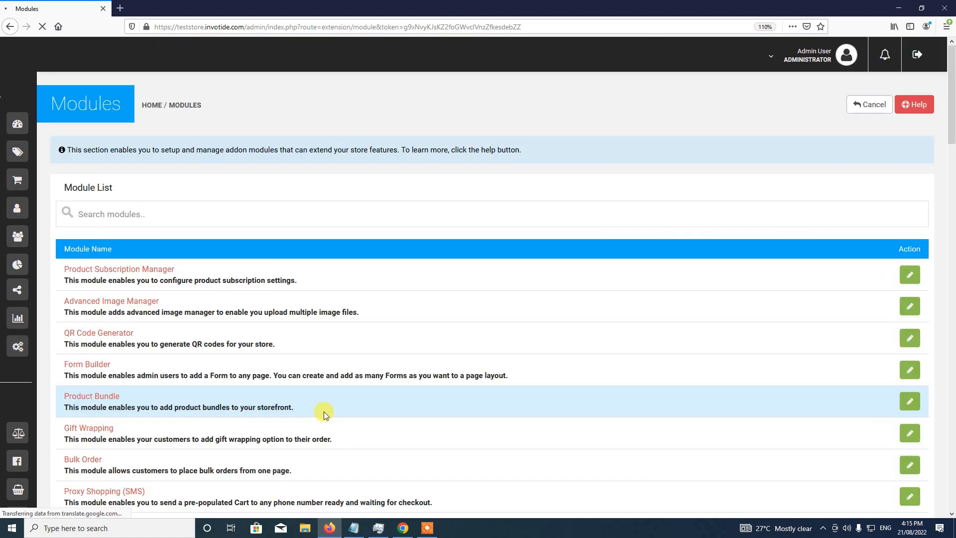
# - Search the modules for 'reward point rule' and open the Reward Point Rule edit page
pyautogui.click(302, 217)
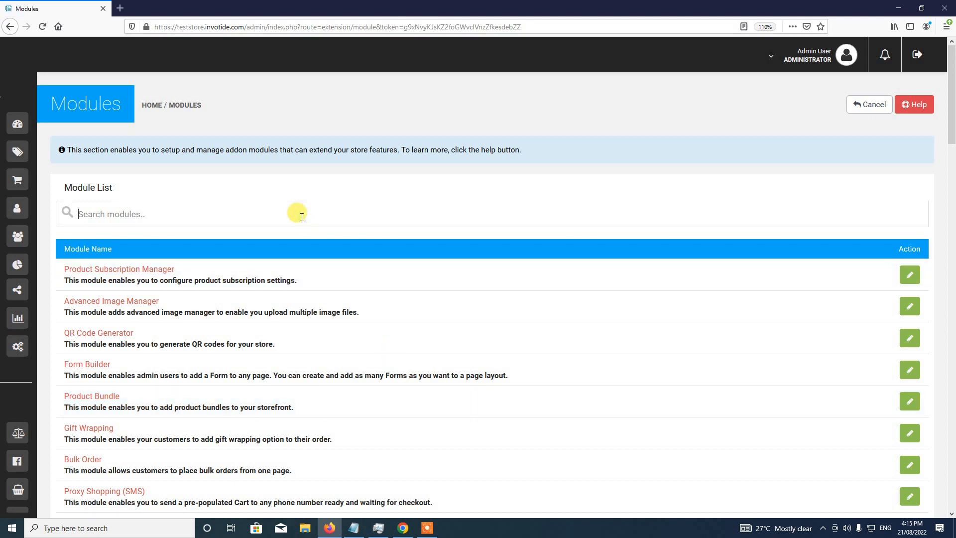
pyautogui.write('rae')
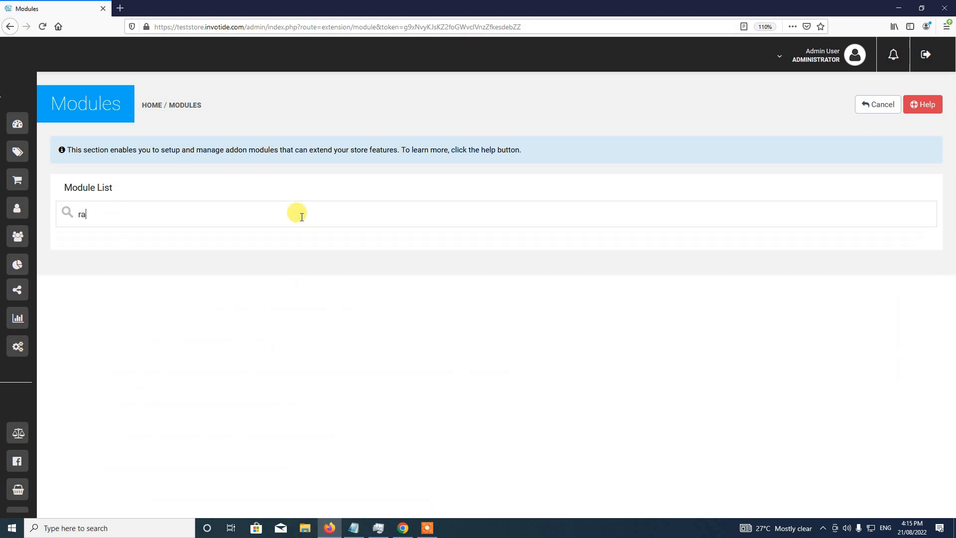
pyautogui.press('BackSpace')
pyautogui.write('eward ')
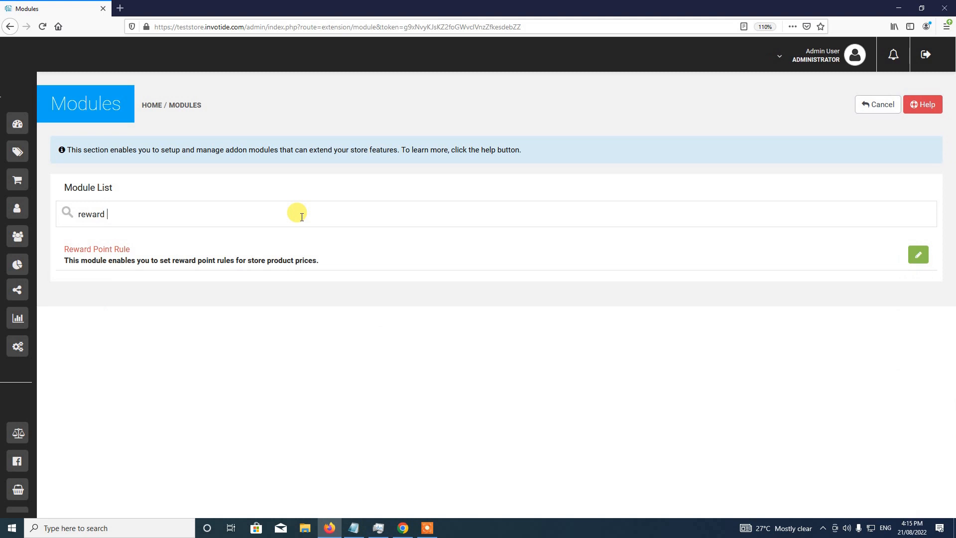
pyautogui.write('point rule')
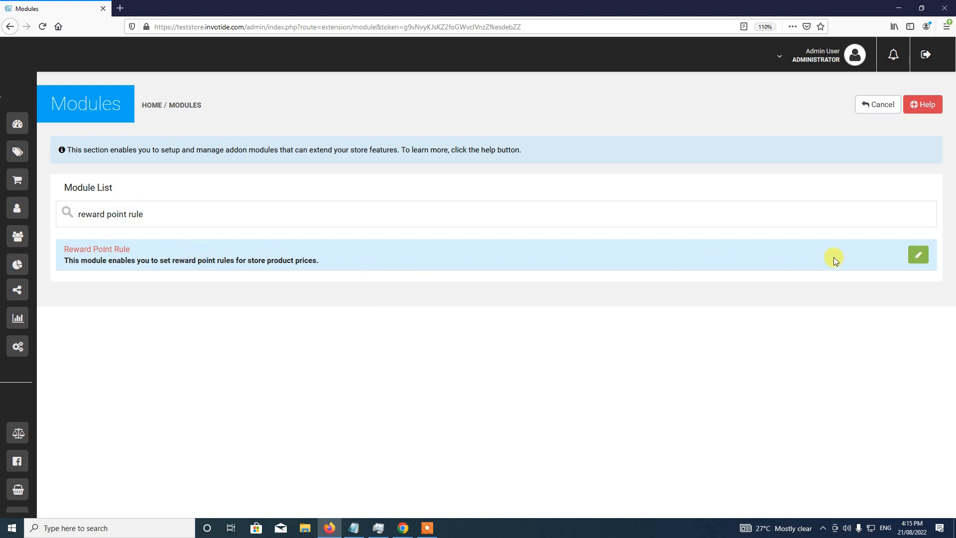
pyautogui.click(918, 261)
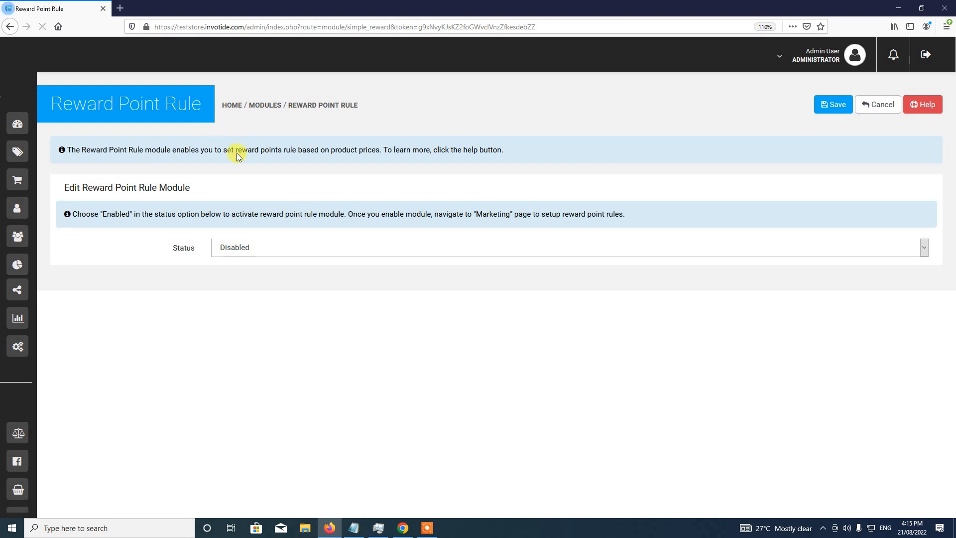
# - Set the Reward Point Rule status to Enabled, save it, dismiss the alert and return to Settings
pyautogui.click(265, 249)
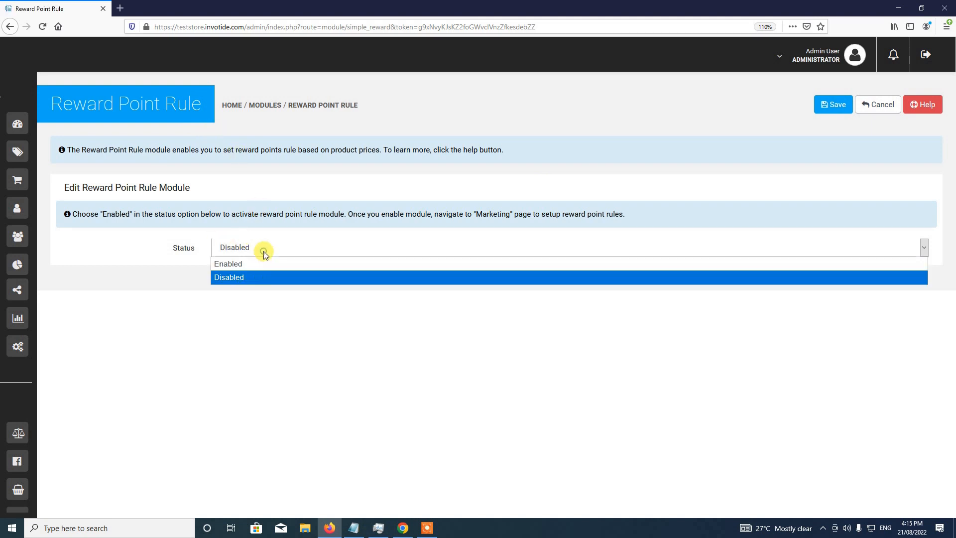
pyautogui.click(259, 264)
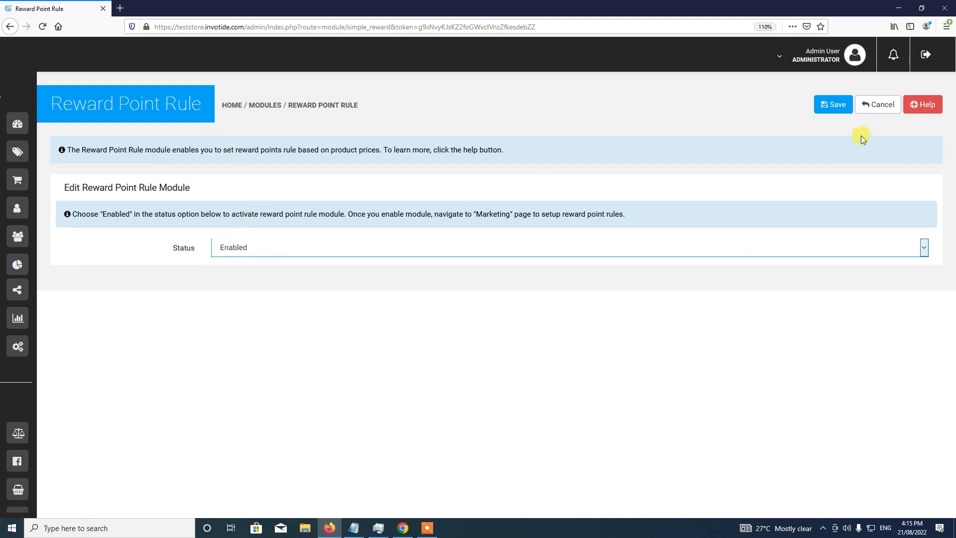
pyautogui.click(834, 106)
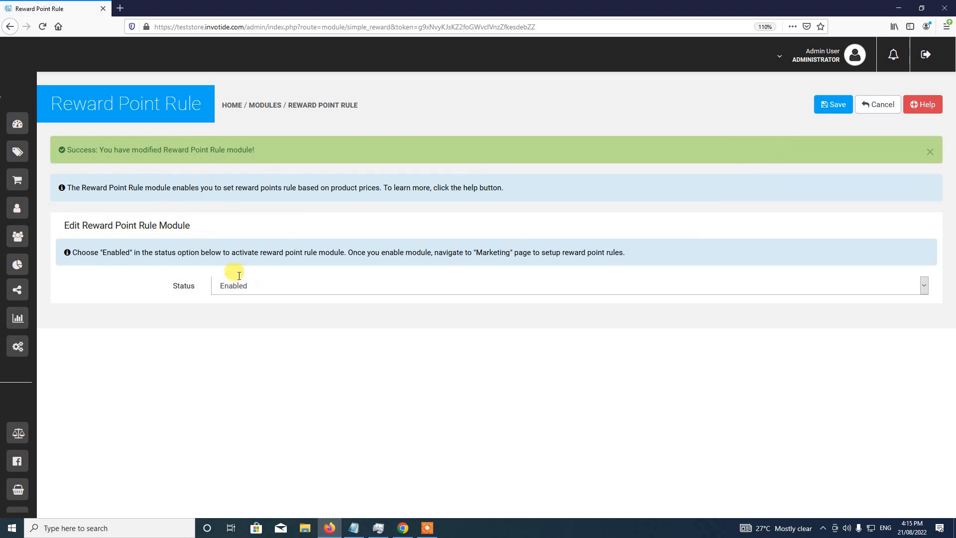
pyautogui.click(930, 151)
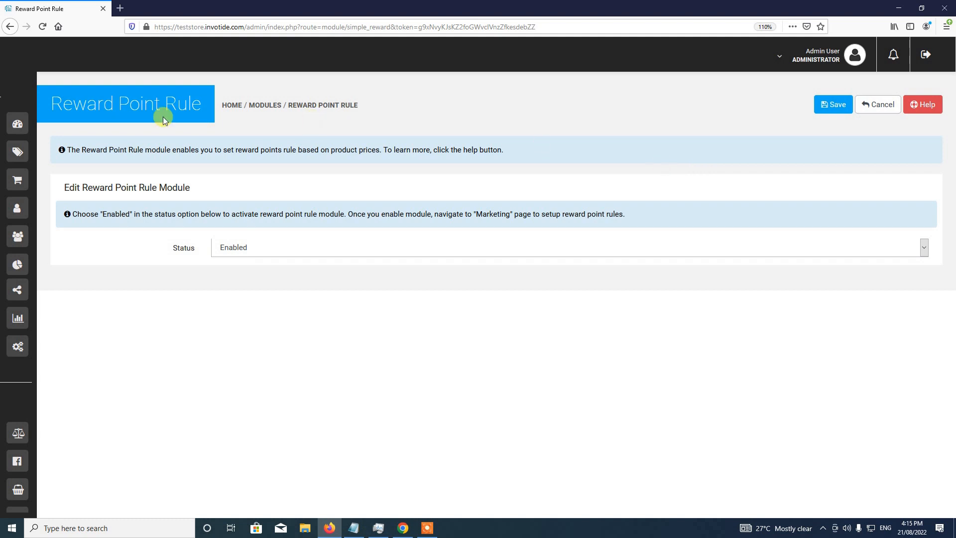
pyautogui.moveTo(15, 104)
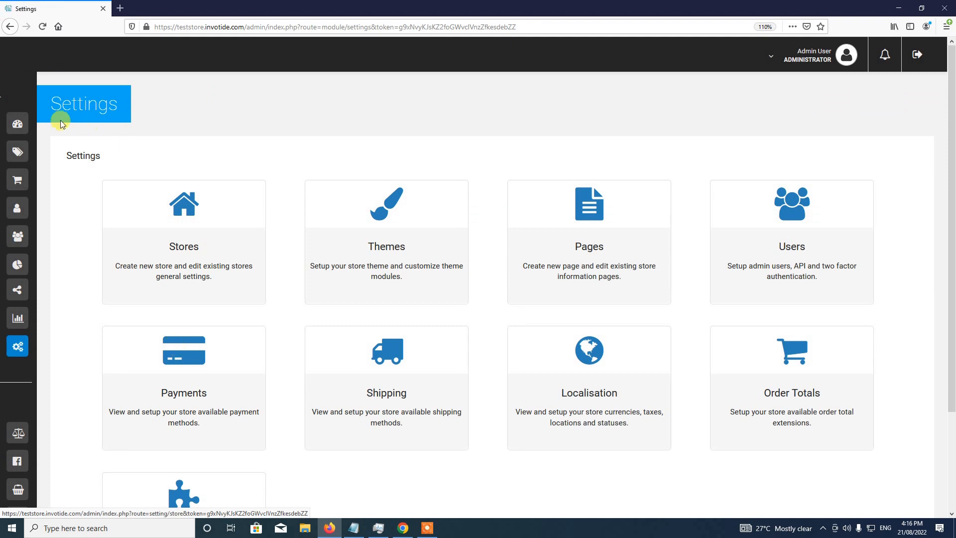
# - From Stores, edit Your Store (Default) to reach its General settings
pyautogui.click(182, 238)
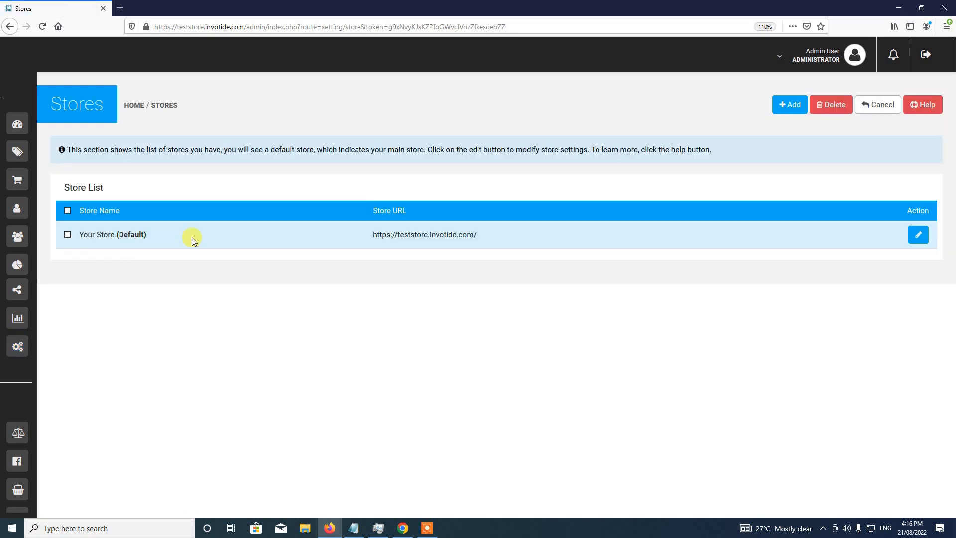
pyautogui.click(915, 239)
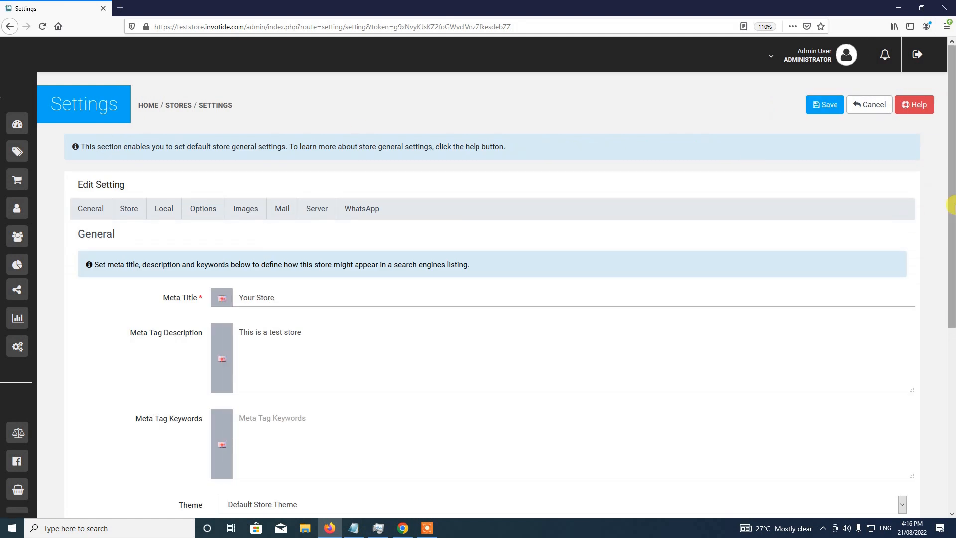
pyautogui.moveTo(951, 208); pyautogui.dragTo(951, 249)
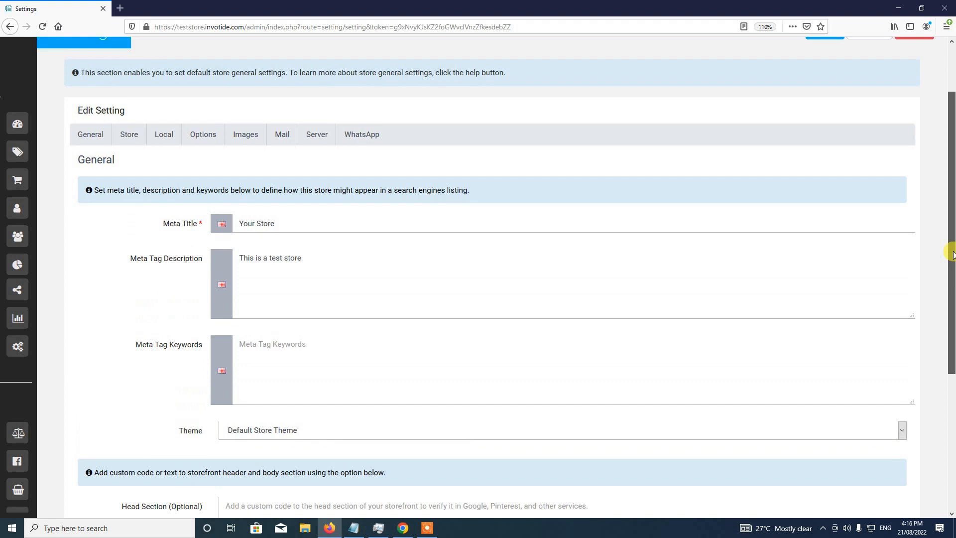
# - On the store's Options tab, set Auto Add Reward Points to Yes, review the order statuses, and save
pyautogui.click(204, 135)
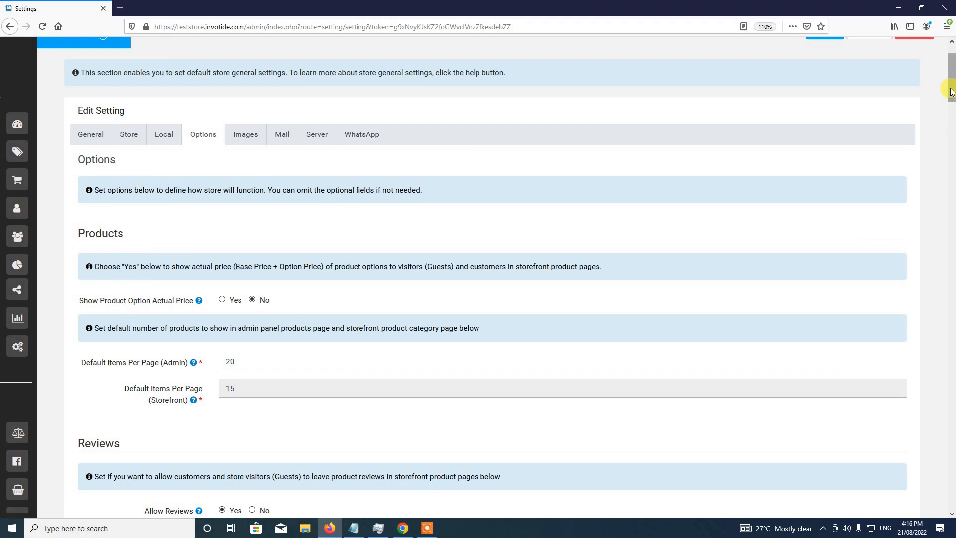
pyautogui.moveTo(950, 88); pyautogui.dragTo(953, 142)
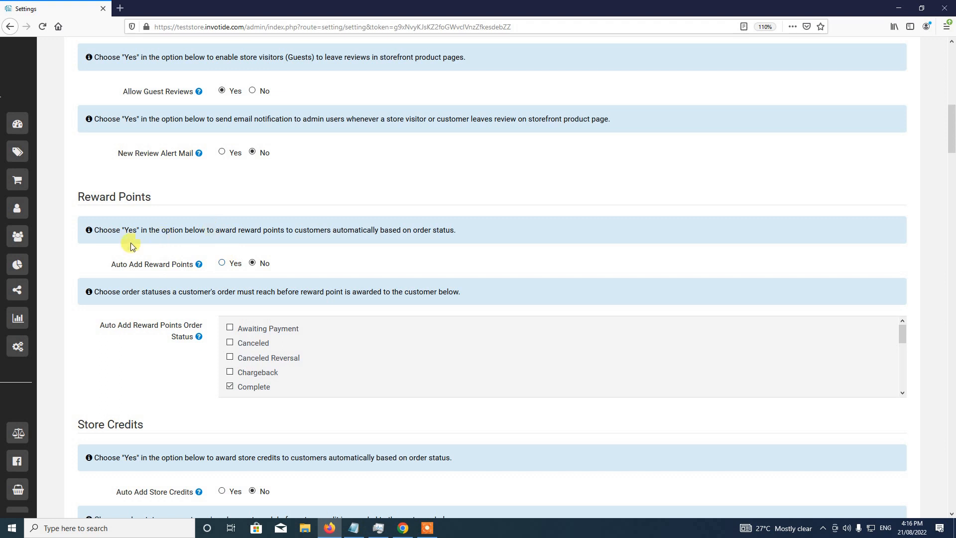
pyautogui.click(222, 264)
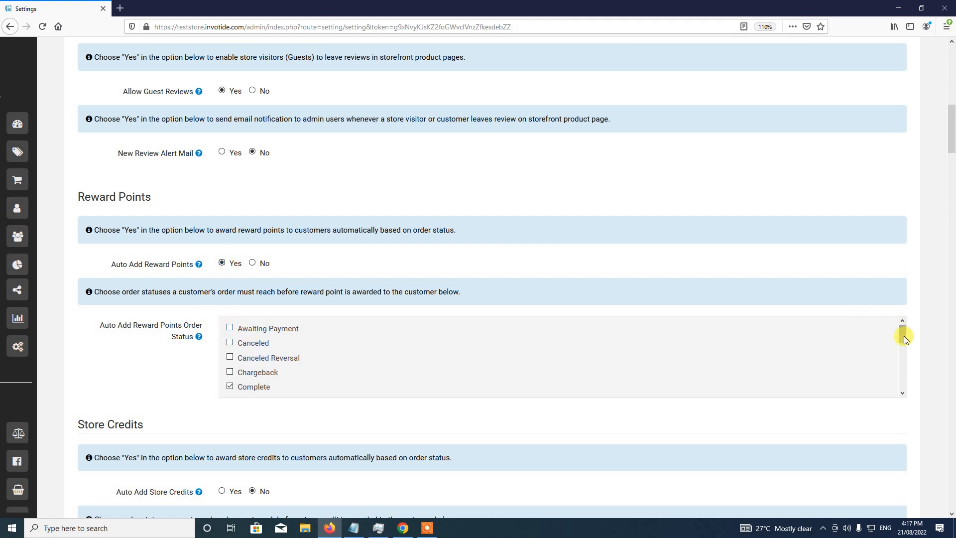
pyautogui.moveTo(902, 331)
pyautogui.mouseDown()
pyautogui.moveTo(902, 342)
pyautogui.moveTo(901, 331)
pyautogui.mouseUp()
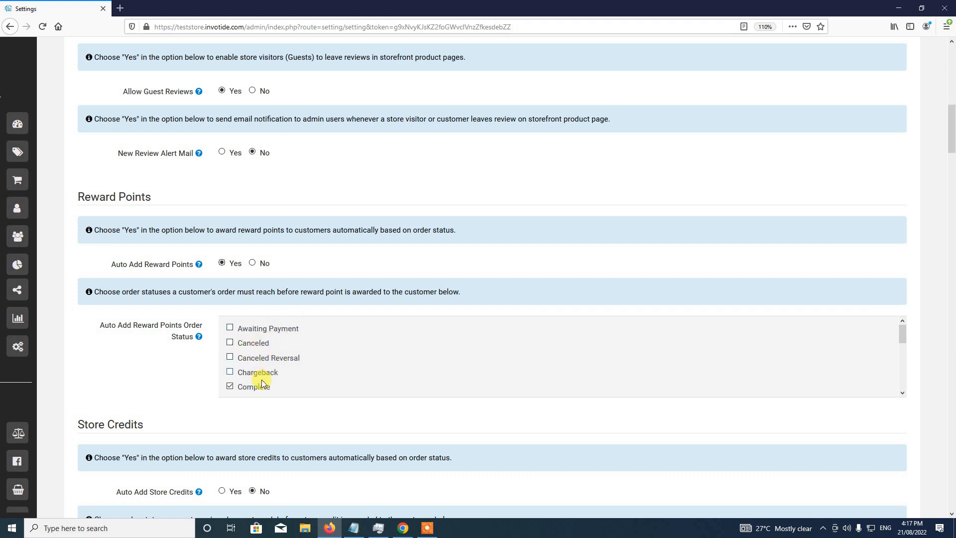
pyautogui.moveTo(904, 332); pyautogui.dragTo(901, 379)
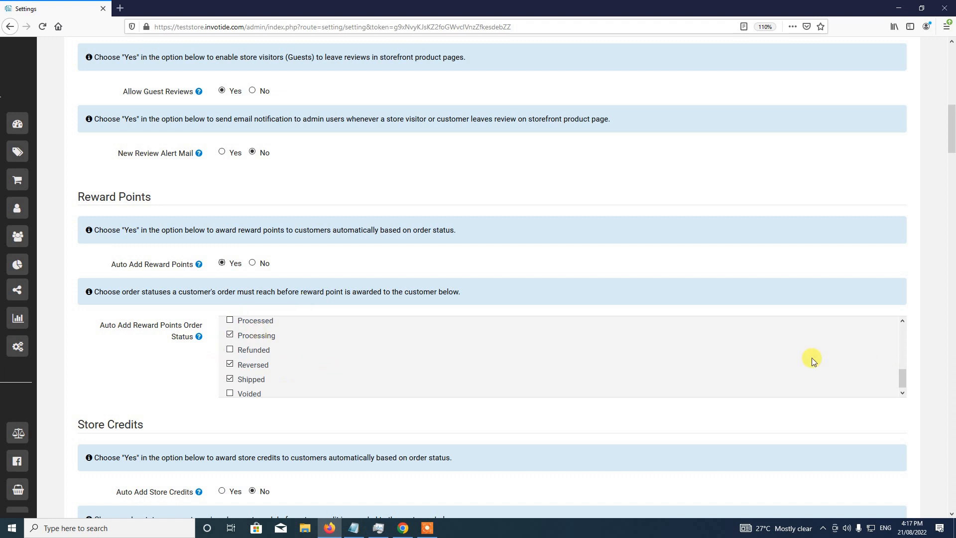
pyautogui.moveTo(903, 377); pyautogui.dragTo(902, 352)
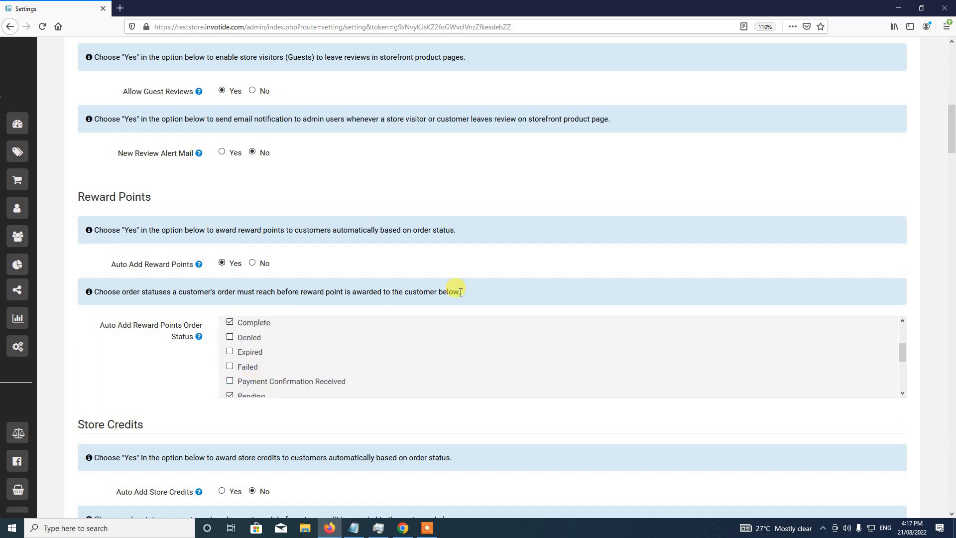
pyautogui.scroll(4, 510, 279)
pyautogui.scroll(4, 510, 280)
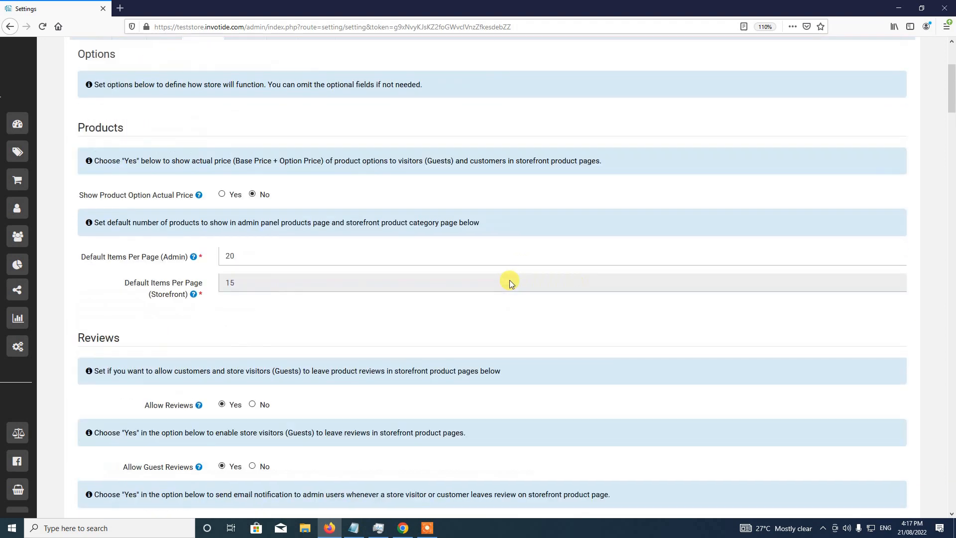
pyautogui.scroll(-6, 509, 280)
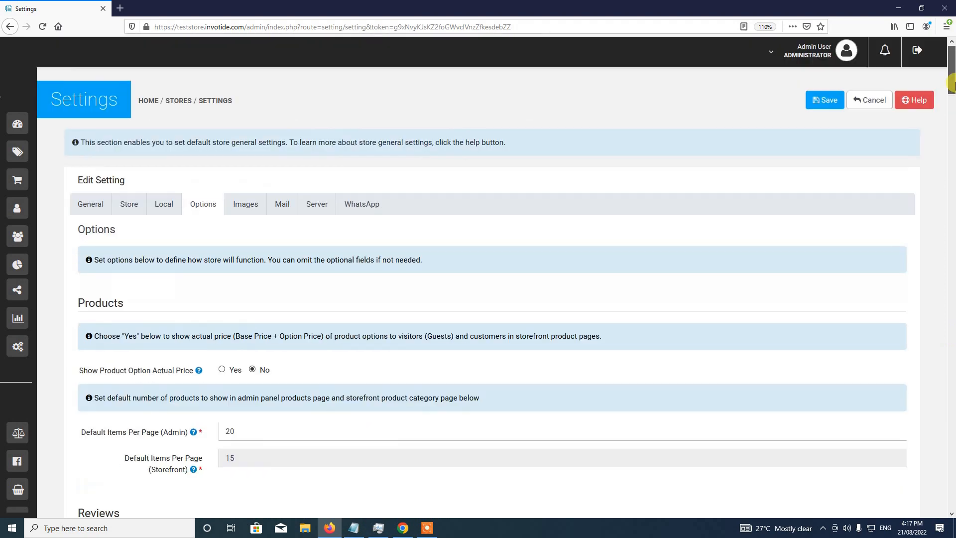
pyautogui.moveTo(951, 125); pyautogui.dragTo(951, 69)
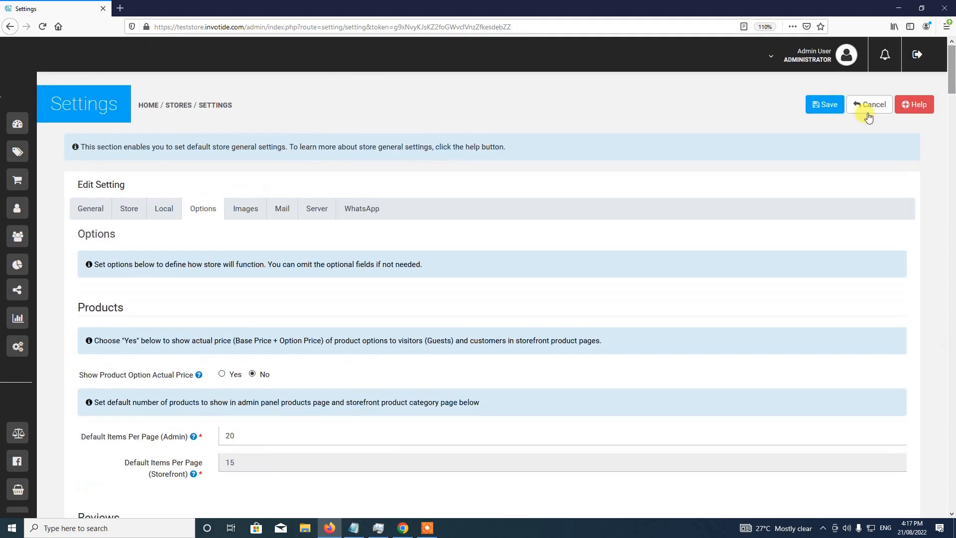
pyautogui.click(825, 106)
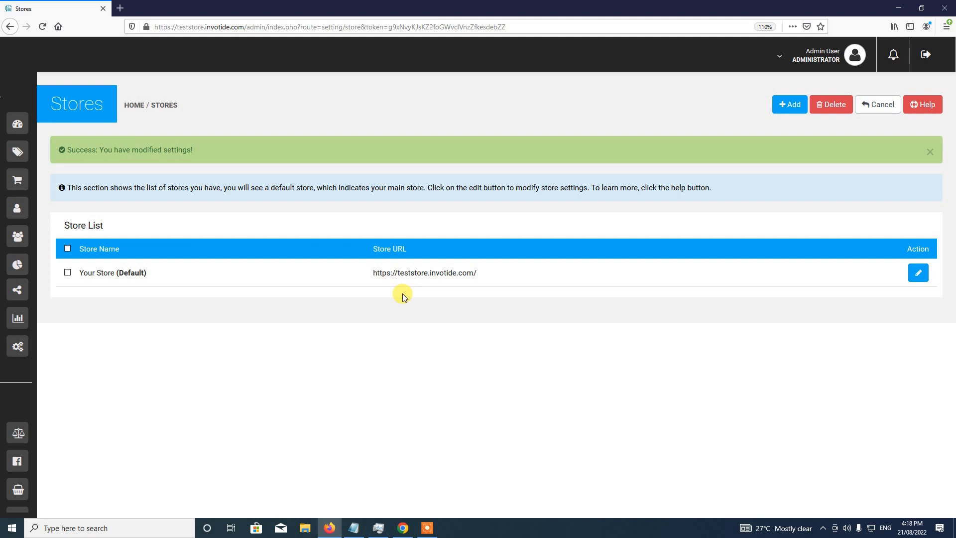
# - Expand the sidebar and go to the Marketing page
pyautogui.moveTo(14, 110)
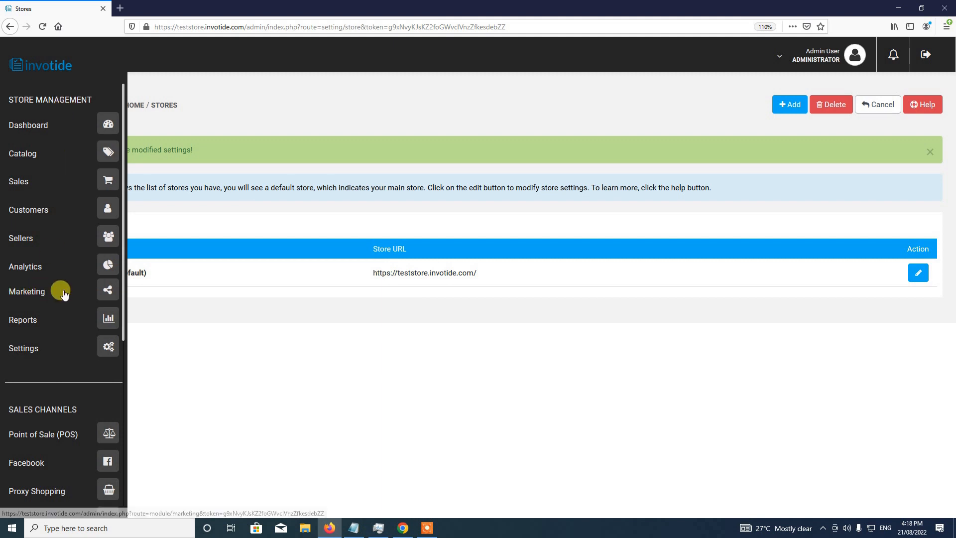
pyautogui.click(107, 295)
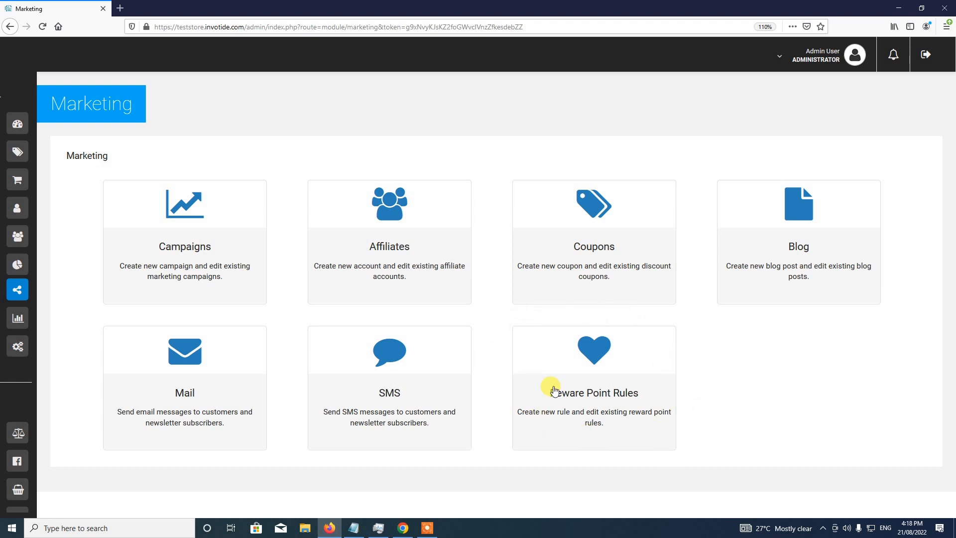
# - Open Reward Point Rules and start a new rule with Add
pyautogui.click(590, 373)
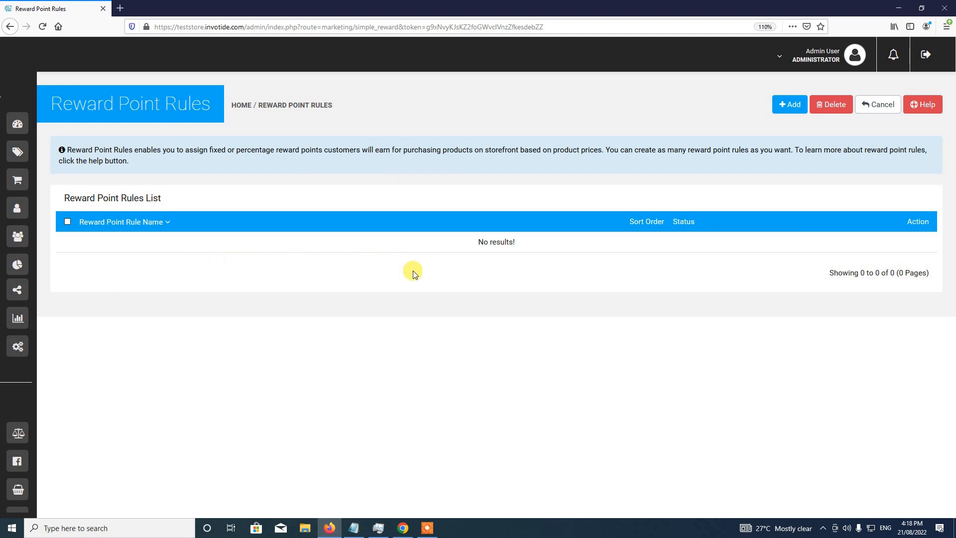
pyautogui.click(785, 108)
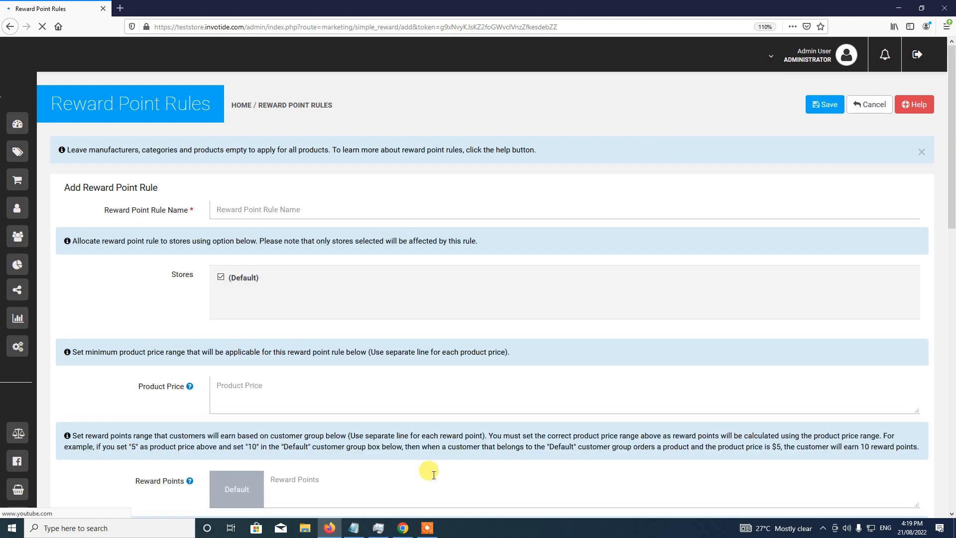
# - Enter 'All Products' as the reward point rule name
pyautogui.click(427, 528)
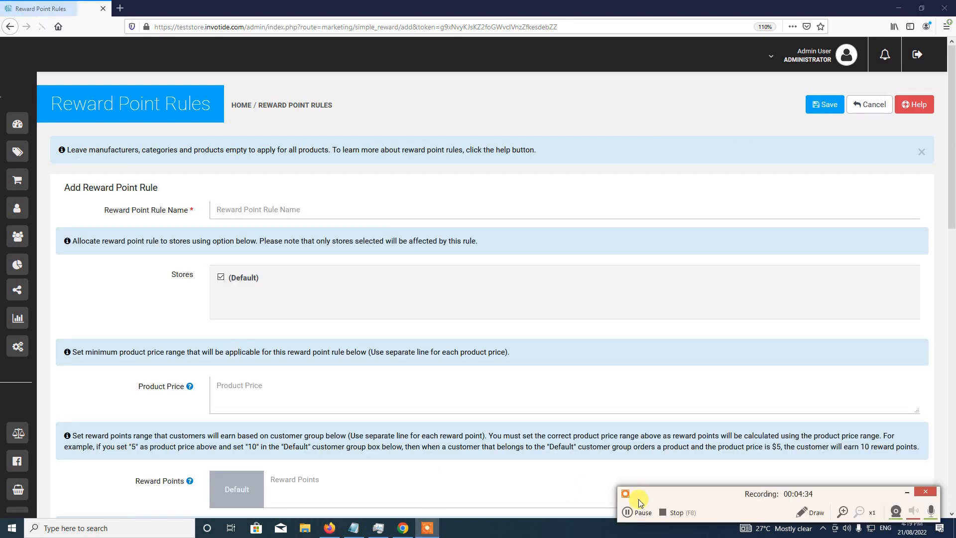
pyautogui.click(906, 492)
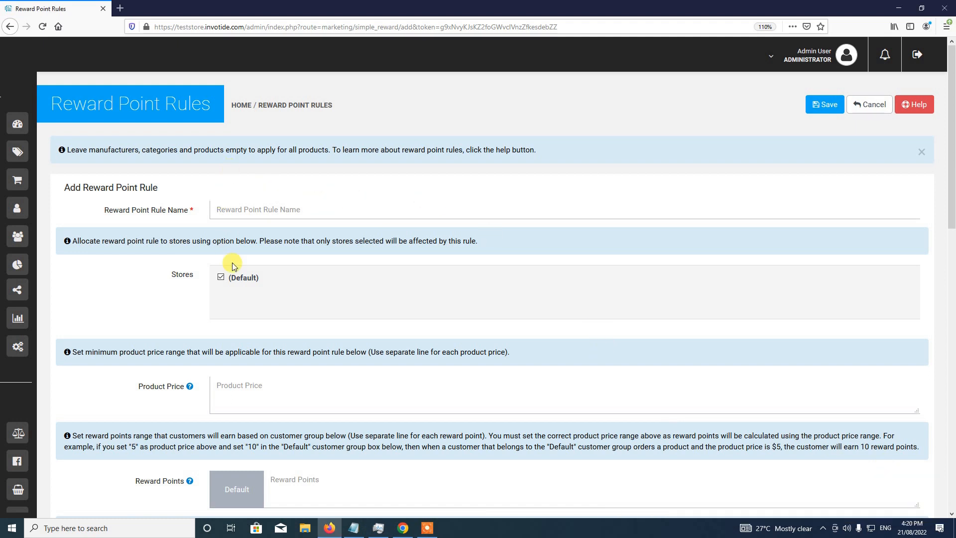
pyautogui.click(230, 211)
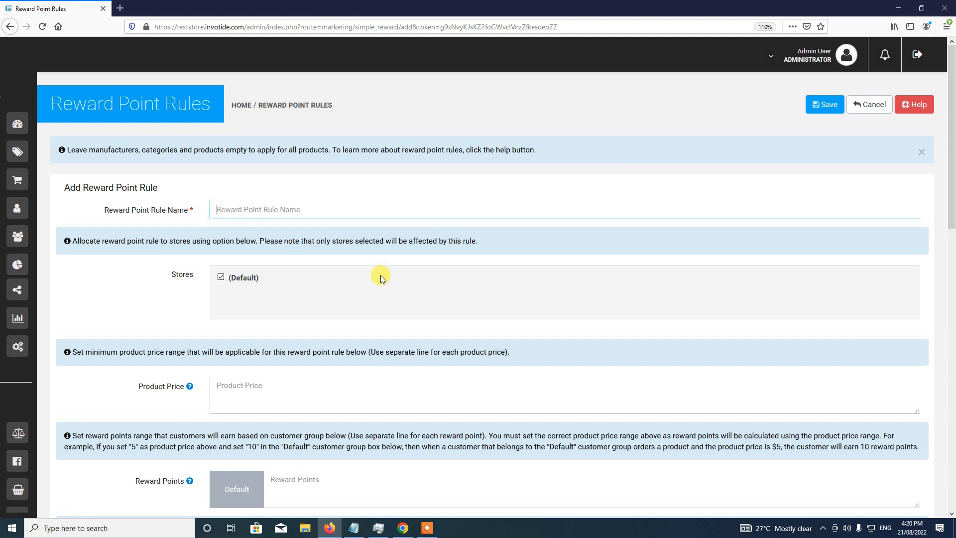
pyautogui.write('All P')
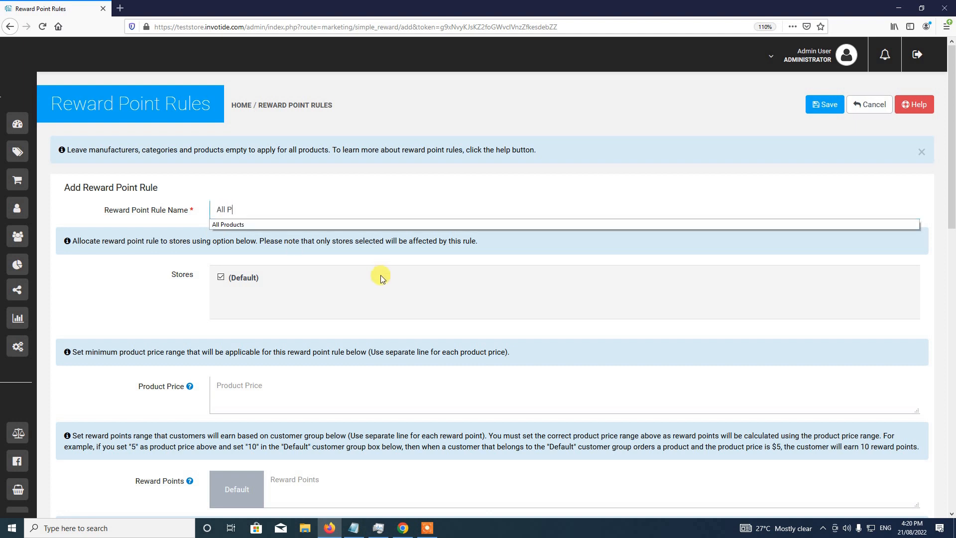
pyautogui.write('rod')
pyautogui.press('BackSpace')
pyautogui.press('BackSpace')
pyautogui.write('roducts')
pyautogui.click(259, 243)
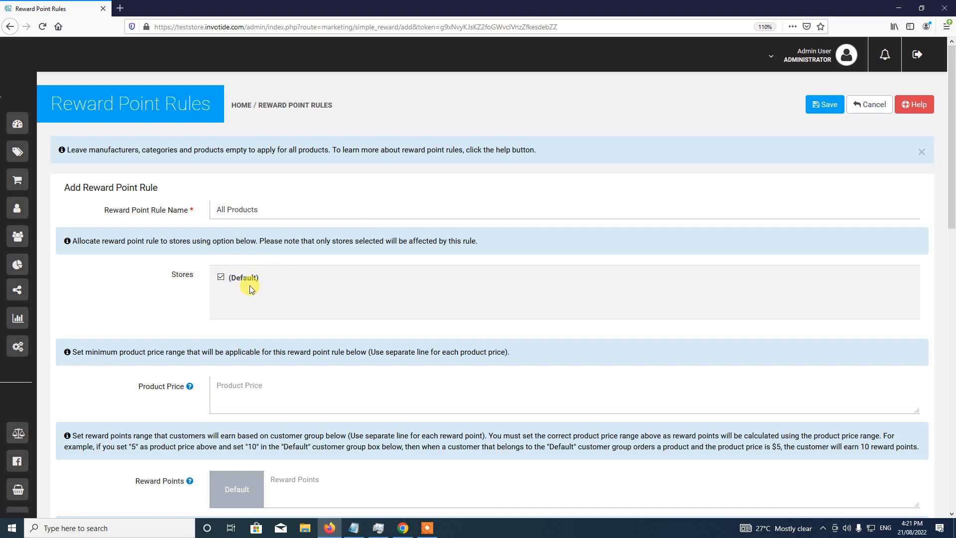
pyautogui.scroll(-3, 277, 305)
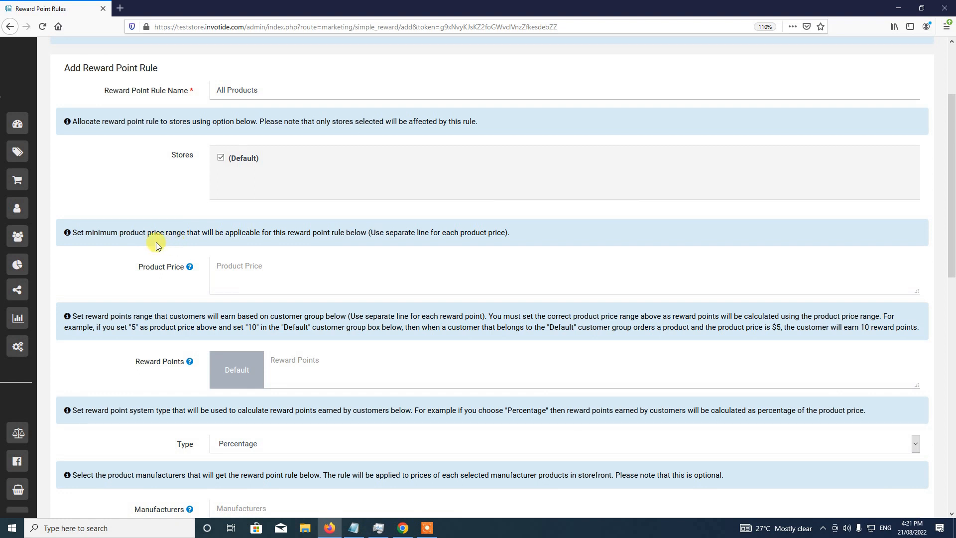
# - Place the price-range notes beside the form and paste 5 as the first minimum product price
pyautogui.click(229, 272)
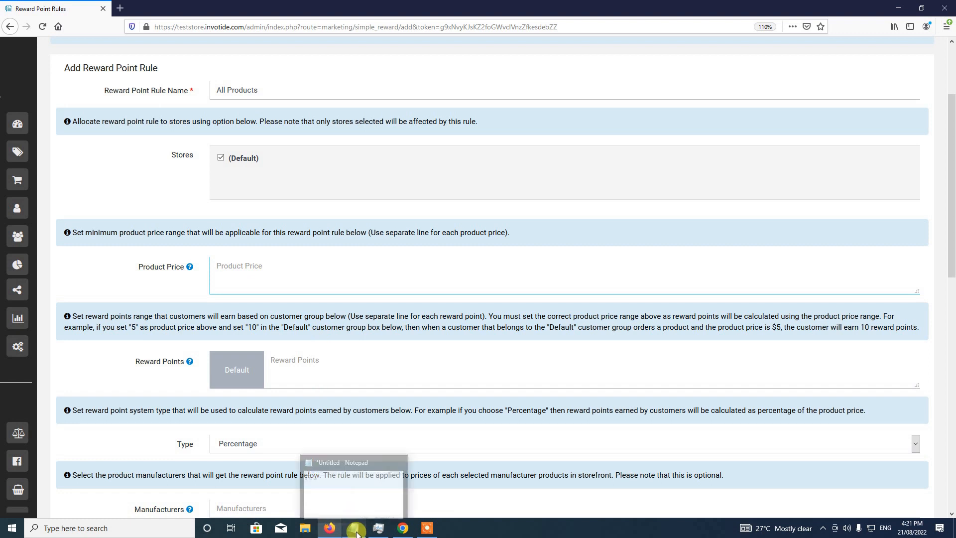
pyautogui.click(351, 485)
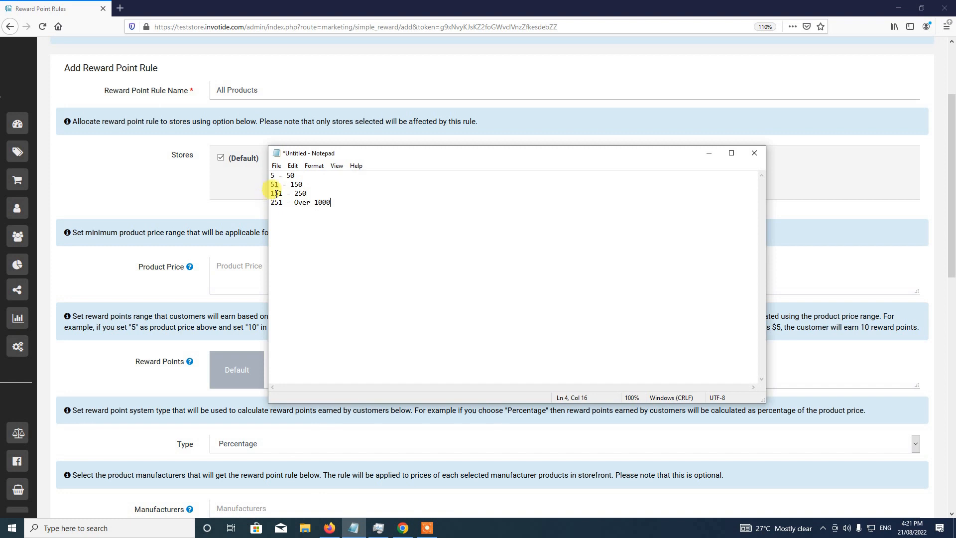
pyautogui.moveTo(403, 156); pyautogui.dragTo(553, 171)
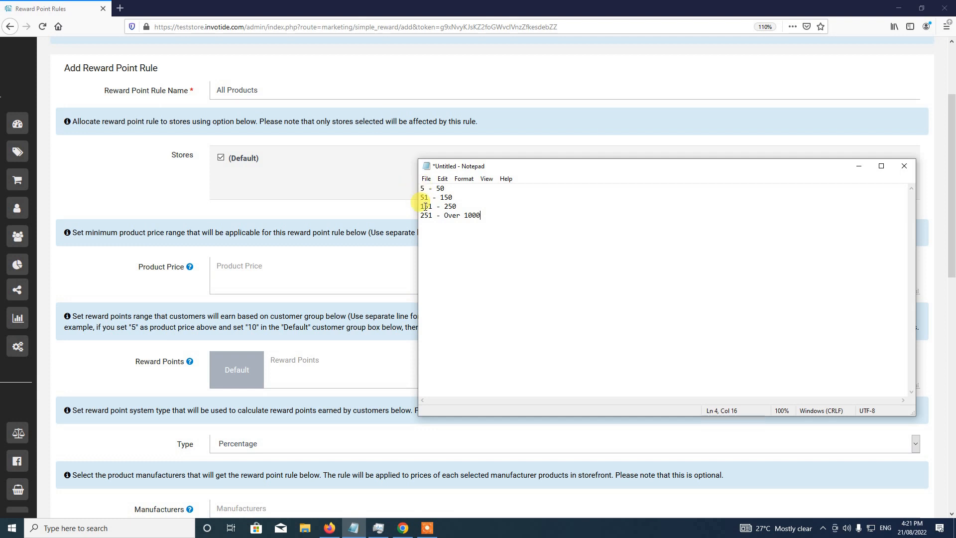
pyautogui.moveTo(421, 187); pyautogui.dragTo(451, 188)
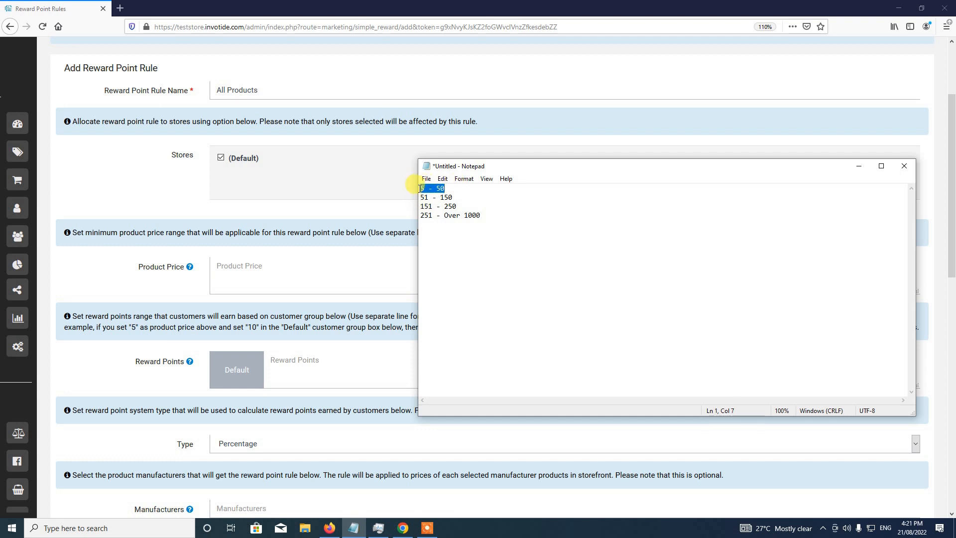
pyautogui.click(448, 187)
pyautogui.click(238, 263)
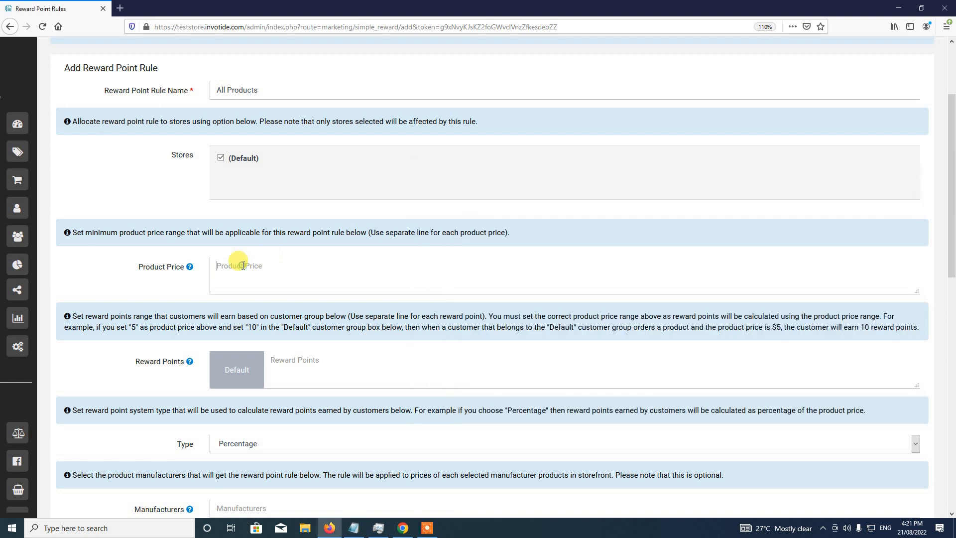
pyautogui.write('5')
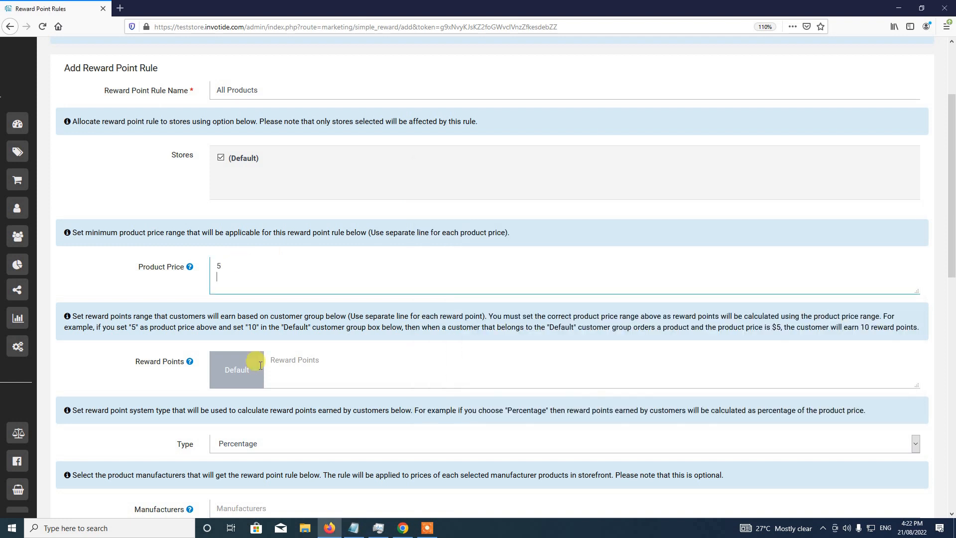
# - Add 51 and 151 from the notes as the next minimum prices, one per line
pyautogui.click(353, 528)
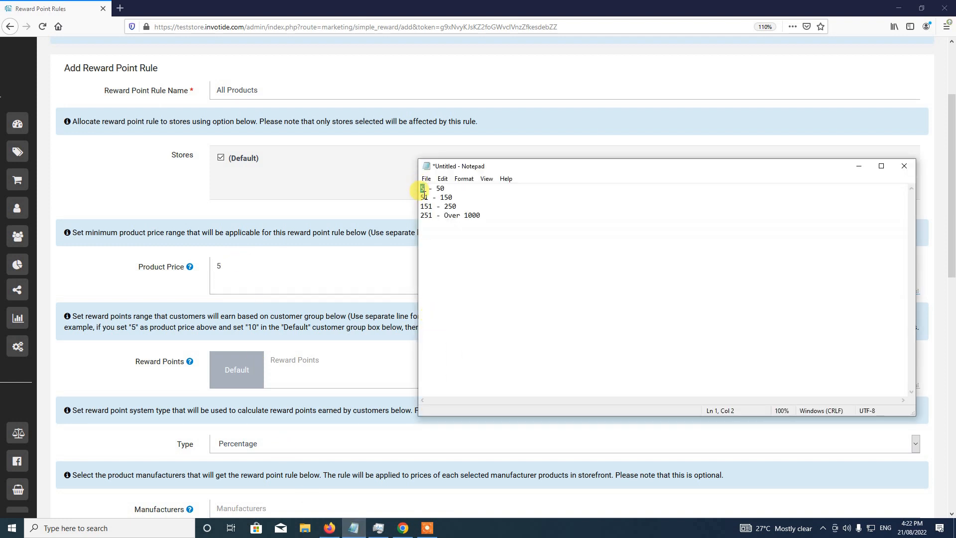
pyautogui.moveTo(421, 197); pyautogui.dragTo(429, 197)
pyautogui.click(221, 277)
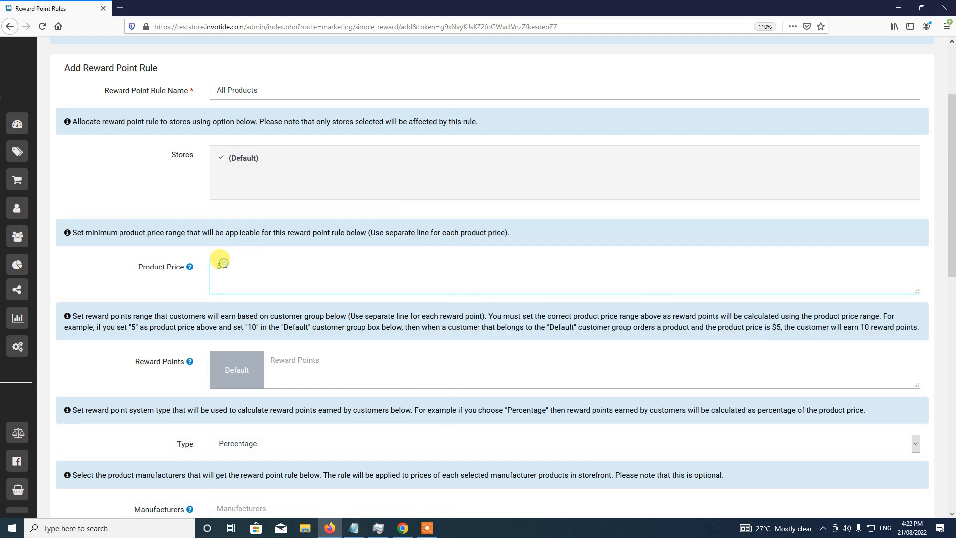
pyautogui.press('Return')
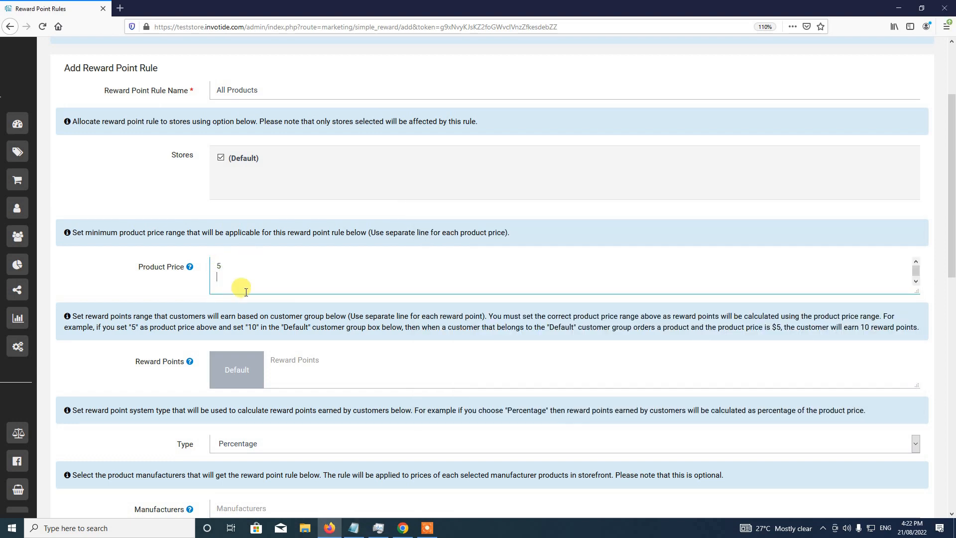
pyautogui.scroll(-2, 254, 298)
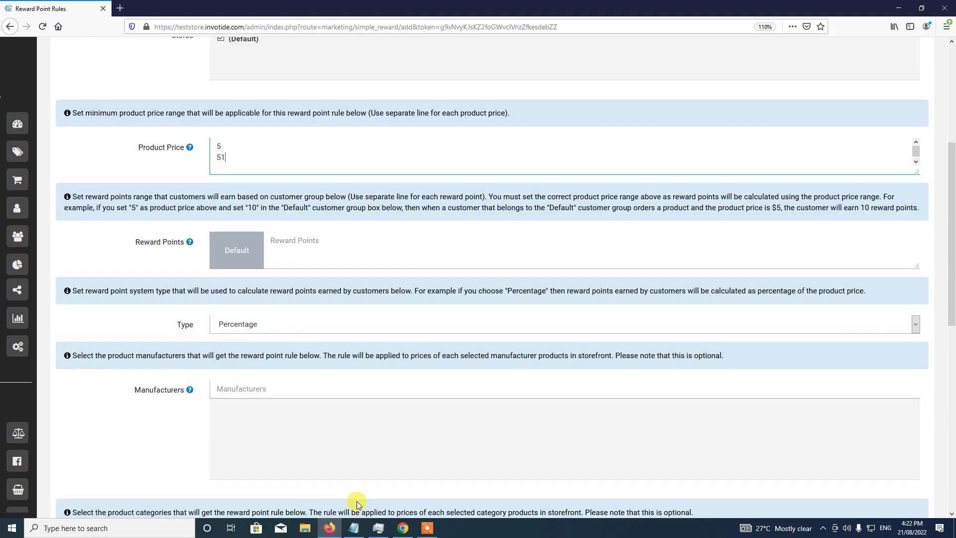
pyautogui.scroll(1, 294, 358)
pyautogui.click(354, 527)
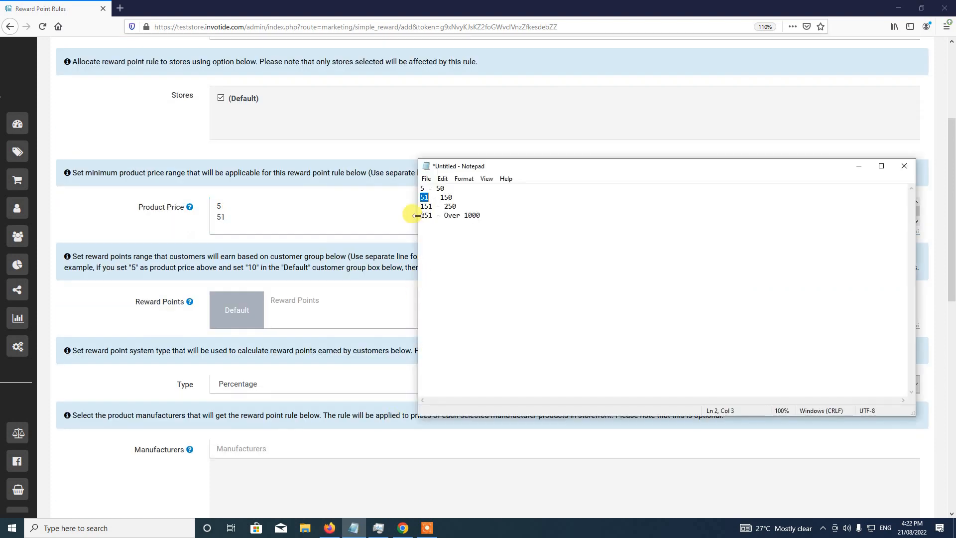
pyautogui.moveTo(421, 206)
pyautogui.mouseDown()
pyautogui.moveTo(446, 208)
pyautogui.moveTo(430, 209)
pyautogui.mouseUp()
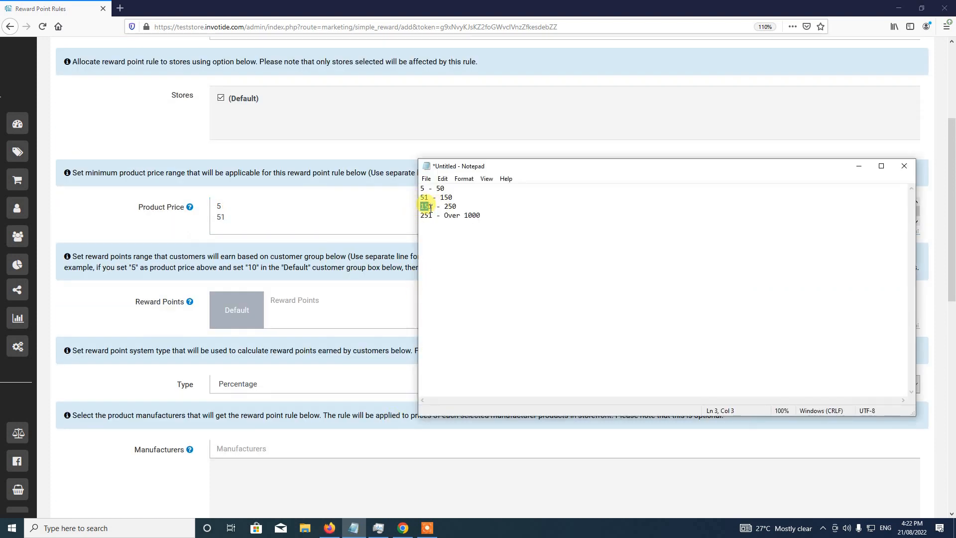
pyautogui.click(213, 217)
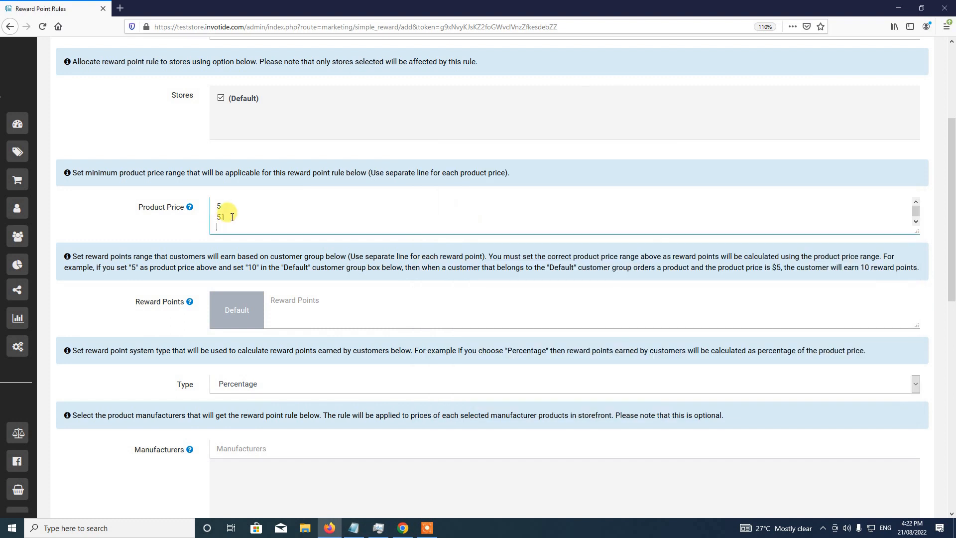
pyautogui.click(223, 223)
pyautogui.write('151')
# - Paste 251 as the fourth minimum price and review the entered price values
pyautogui.click(354, 527)
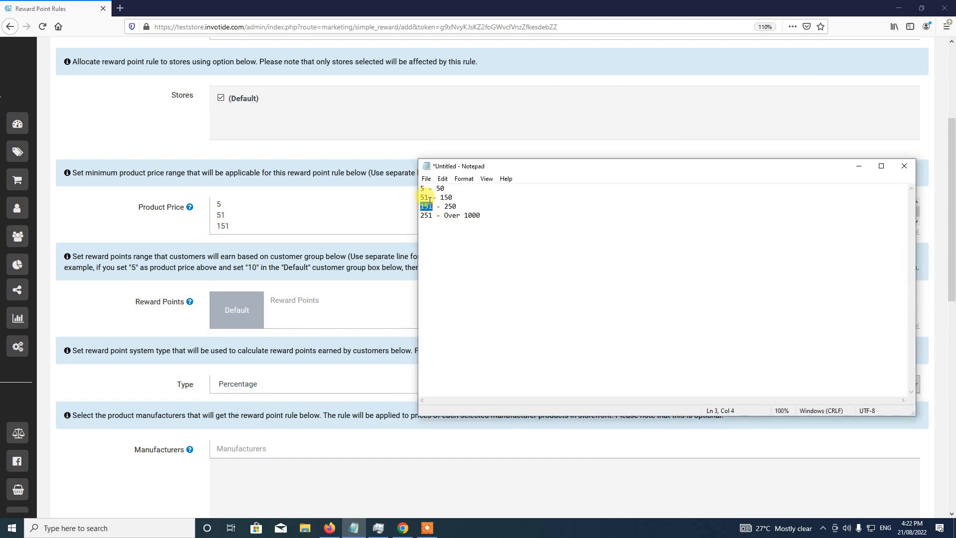
pyautogui.doubleClick(423, 215)
pyautogui.hotkey('ctrl', 'c')
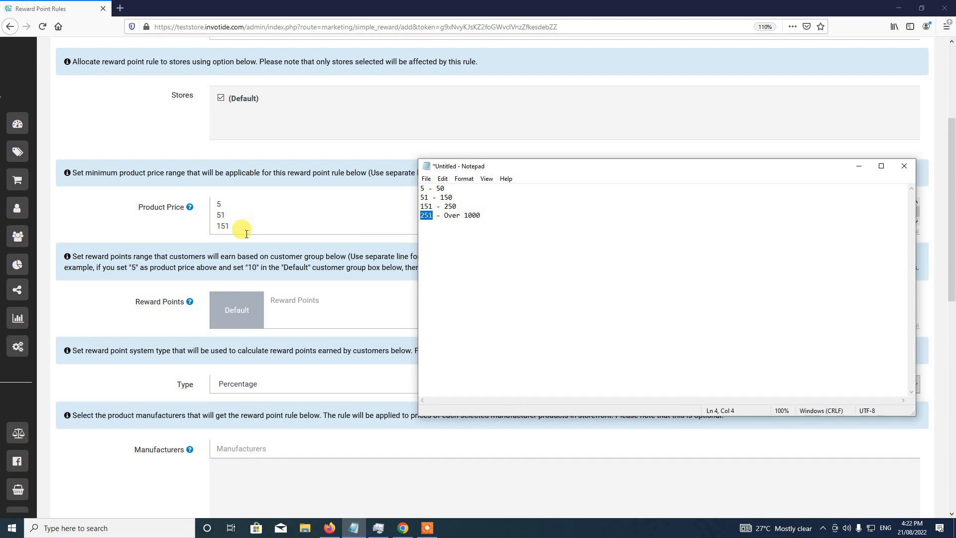
pyautogui.click(245, 229)
pyautogui.press('Return')
pyautogui.hotkey('ctrl', 'v')
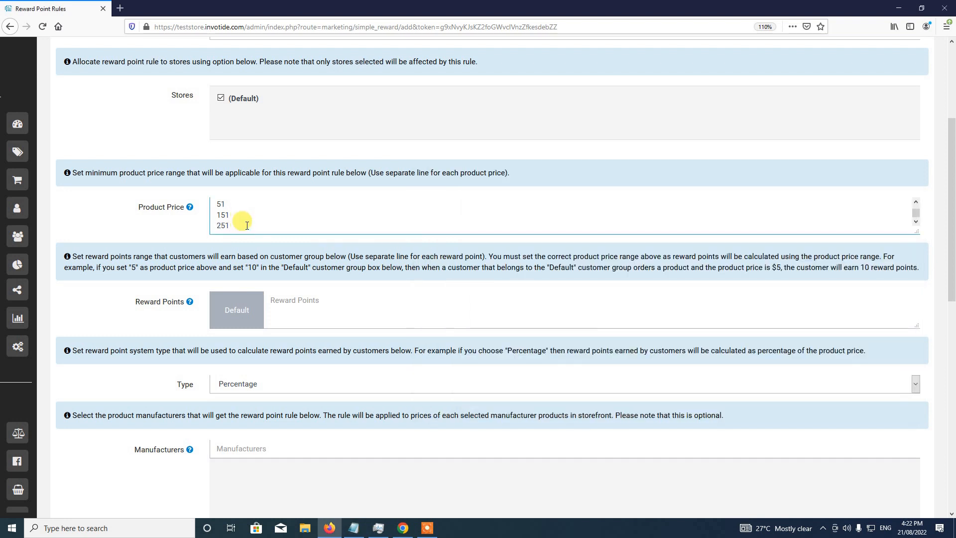
pyautogui.scroll(2, 218, 205)
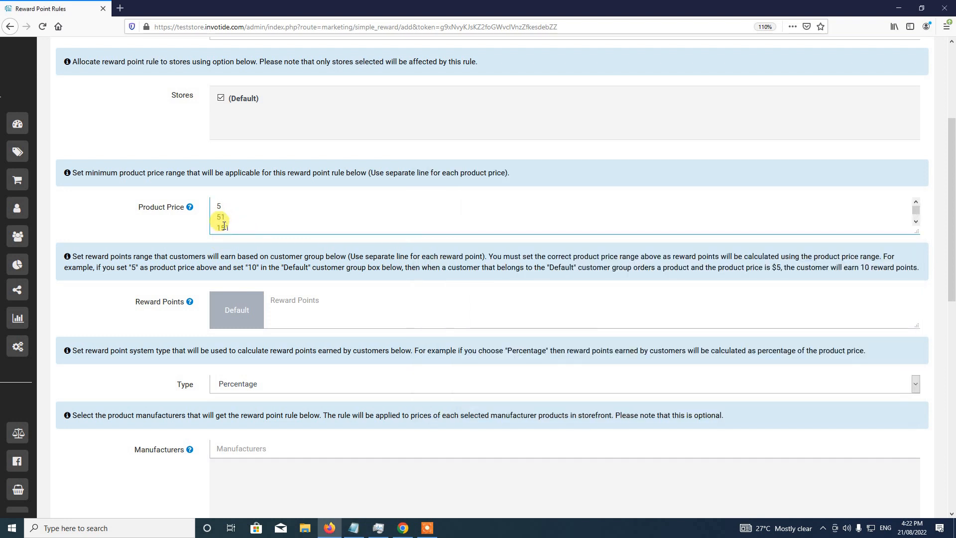
pyautogui.moveTo(219, 204)
pyautogui.mouseDown()
pyautogui.moveTo(237, 204)
pyautogui.moveTo(223, 217)
pyautogui.mouseUp()
pyautogui.moveTo(216, 228); pyautogui.dragTo(233, 225)
pyautogui.scroll(-1, 234, 219)
pyautogui.moveTo(216, 225); pyautogui.dragTo(231, 226)
pyautogui.scroll(1, 242, 222)
pyautogui.scroll(-2, 198, 249)
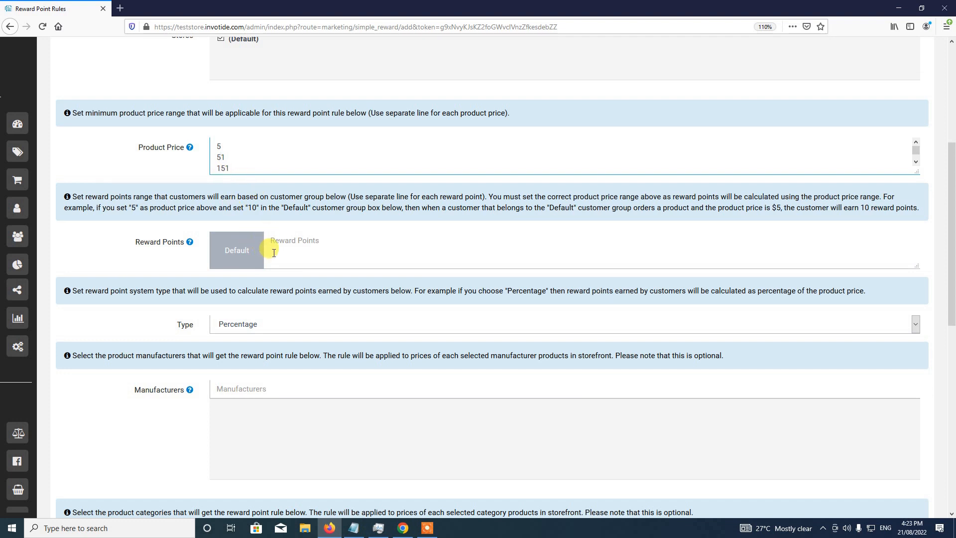
# - Enter 40 reward points for the Default group at the 5 price level
pyautogui.doubleClick(220, 146)
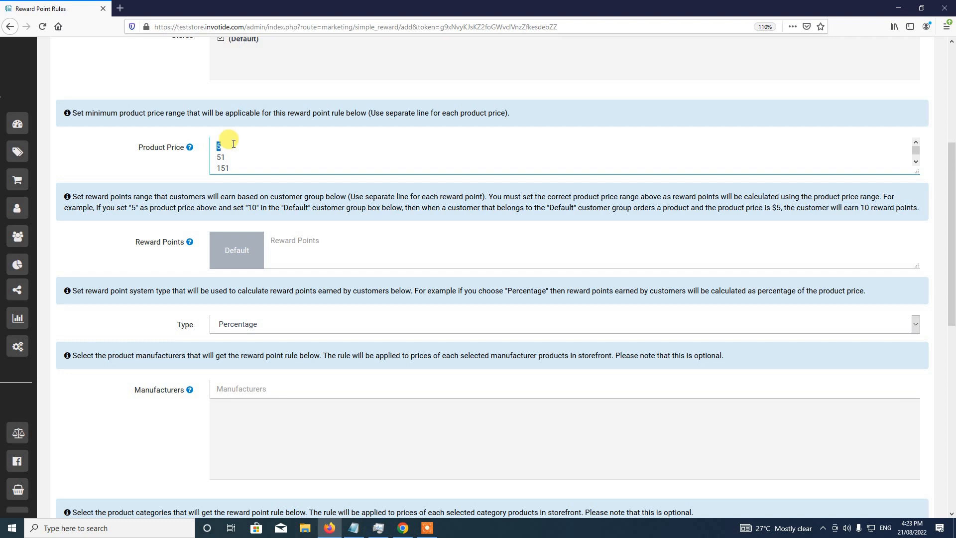
pyautogui.click(276, 238)
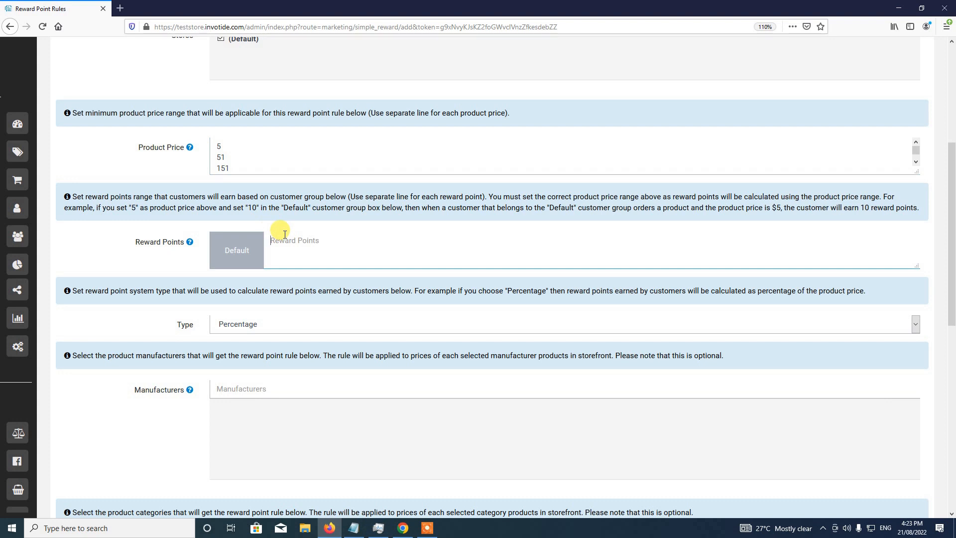
pyautogui.write('40')
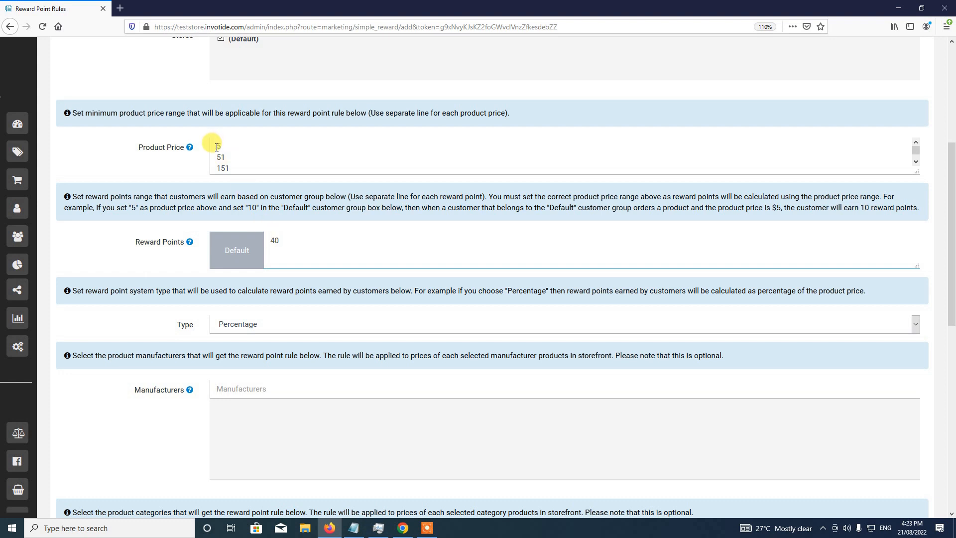
pyautogui.moveTo(217, 147); pyautogui.dragTo(225, 147)
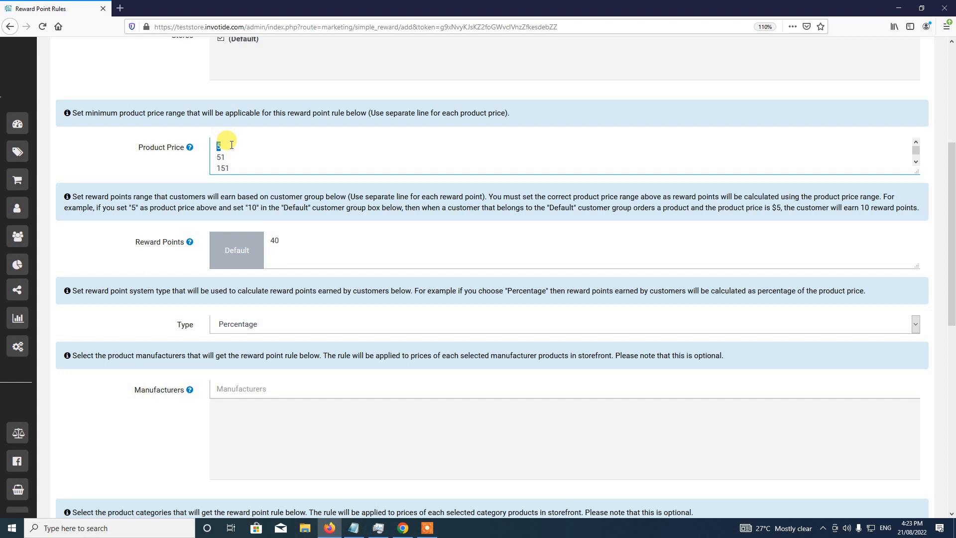
pyautogui.moveTo(272, 239); pyautogui.dragTo(281, 237)
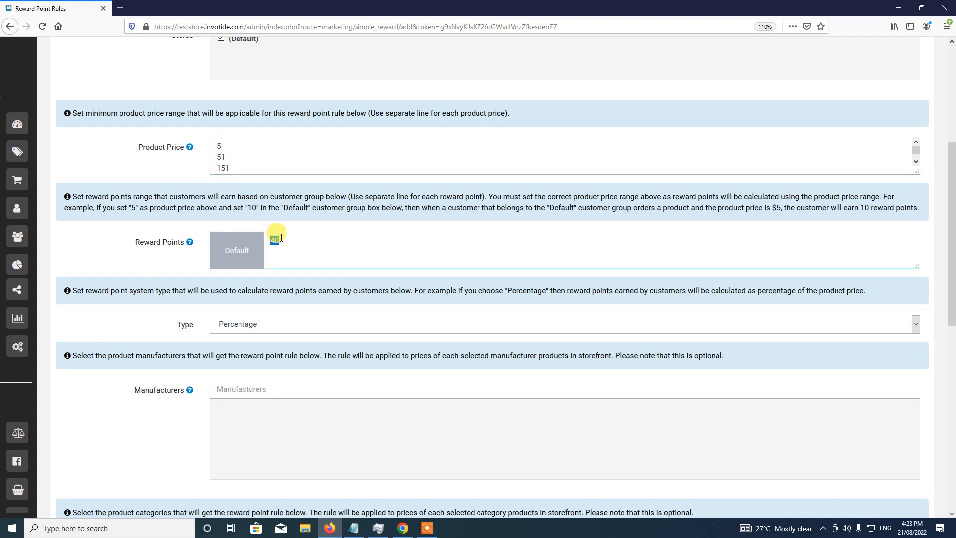
pyautogui.moveTo(221, 250); pyautogui.dragTo(246, 249)
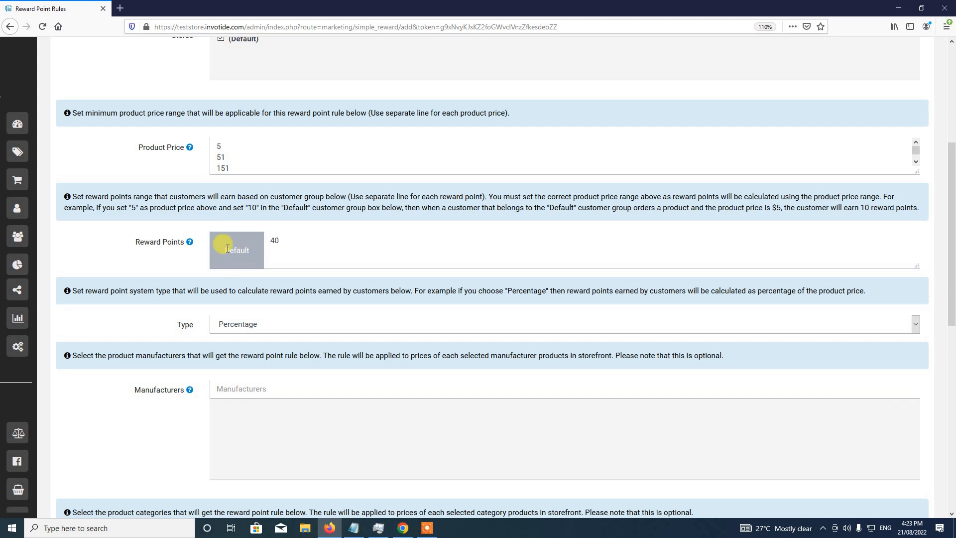
pyautogui.click(247, 258)
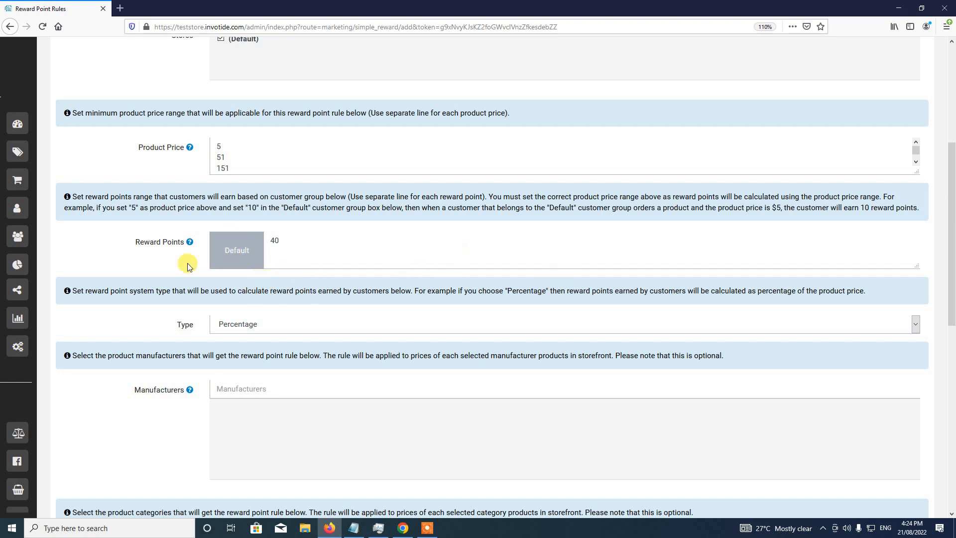
# - Add 70 on a second line as the Default group's reward points for the 51 price level
pyautogui.doubleClick(273, 239)
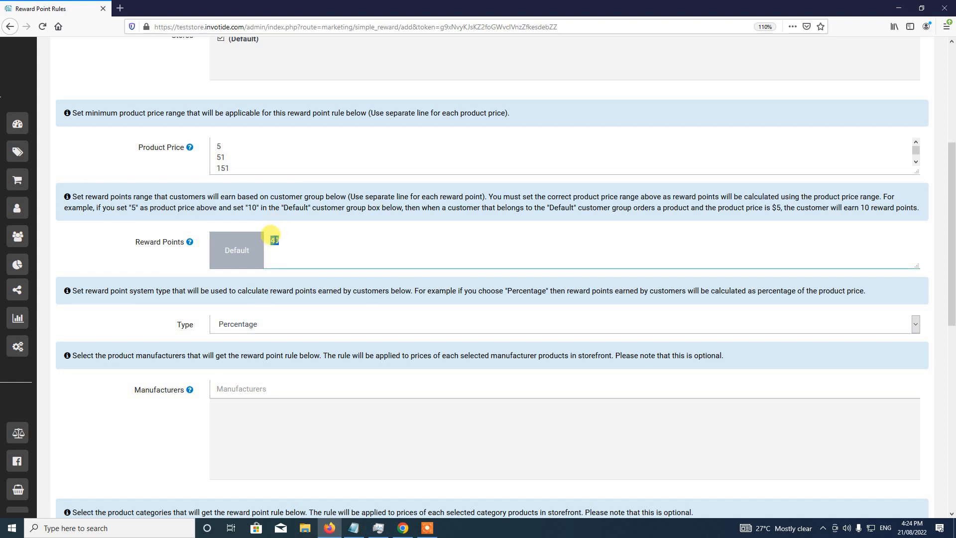
pyautogui.doubleClick(220, 146)
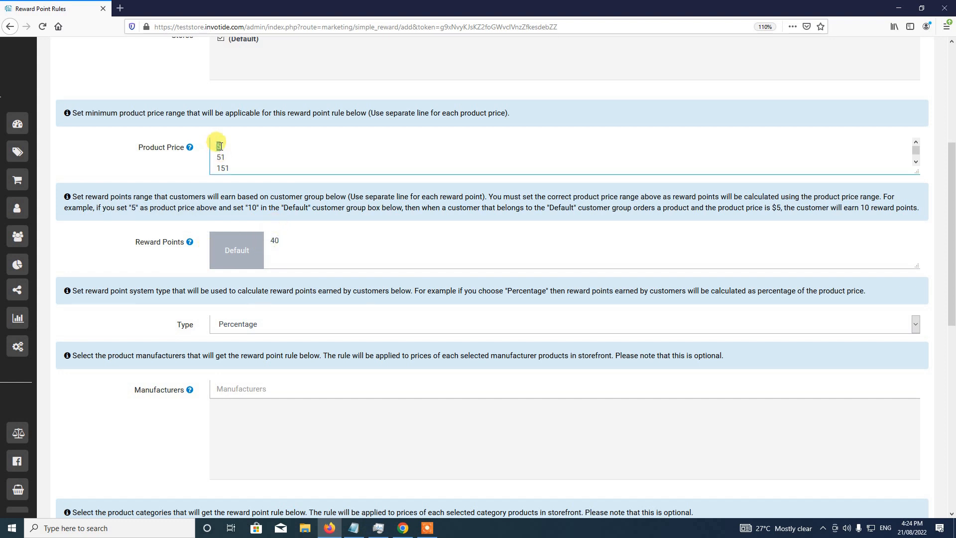
pyautogui.moveTo(219, 146)
pyautogui.mouseDown()
pyautogui.moveTo(223, 157)
pyautogui.moveTo(220, 147)
pyautogui.mouseUp()
pyautogui.click(221, 146)
pyautogui.moveTo(275, 240); pyautogui.dragTo(281, 239)
pyautogui.doubleClick(280, 239)
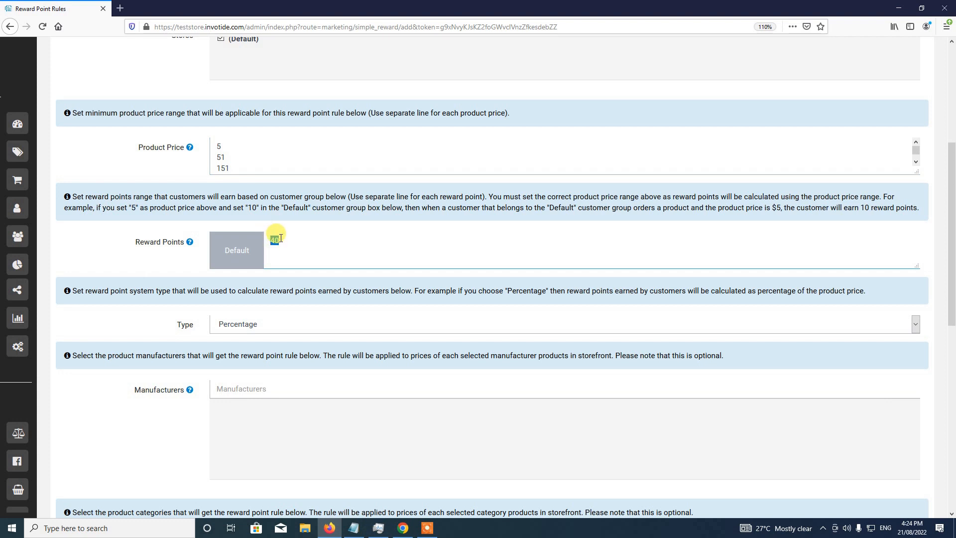
pyautogui.click(280, 240)
pyautogui.write('70')
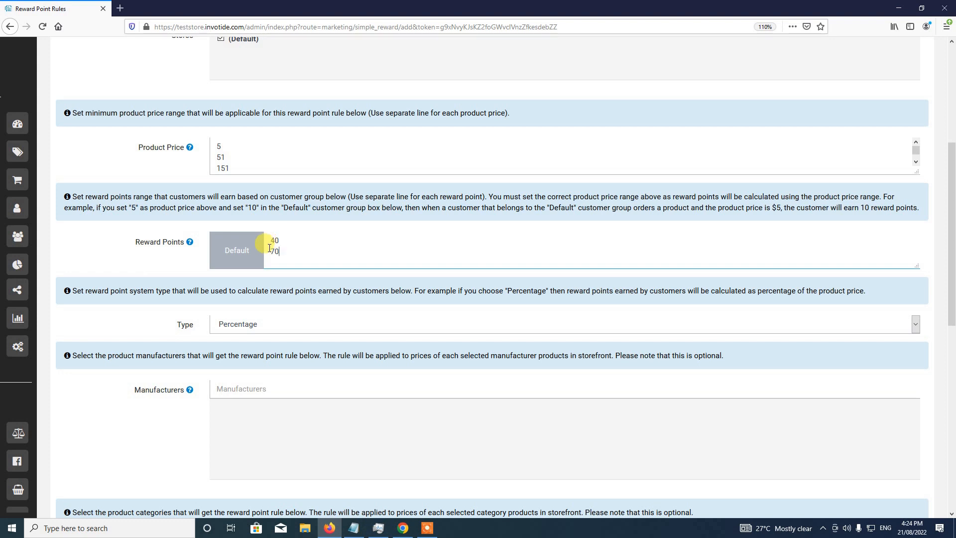
pyautogui.doubleClick(294, 250)
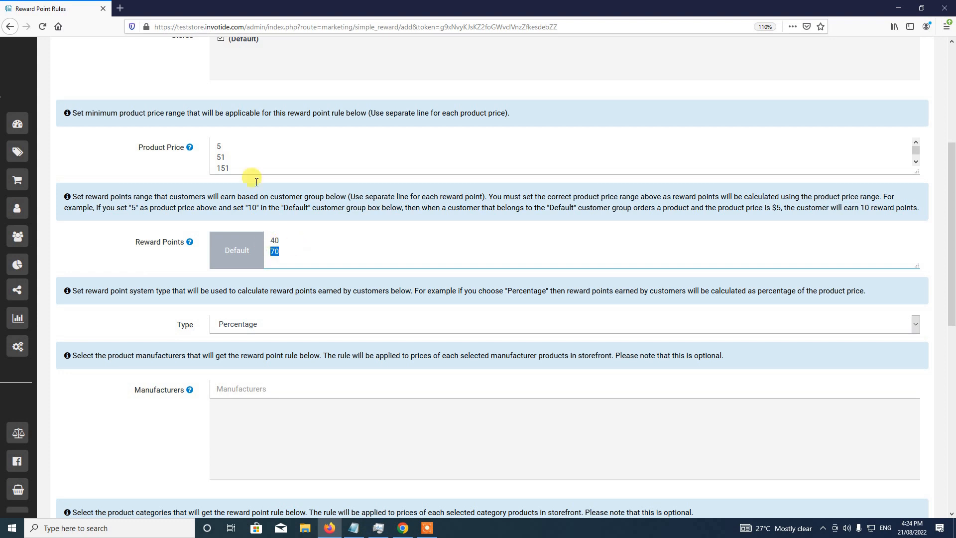
pyautogui.doubleClick(217, 157)
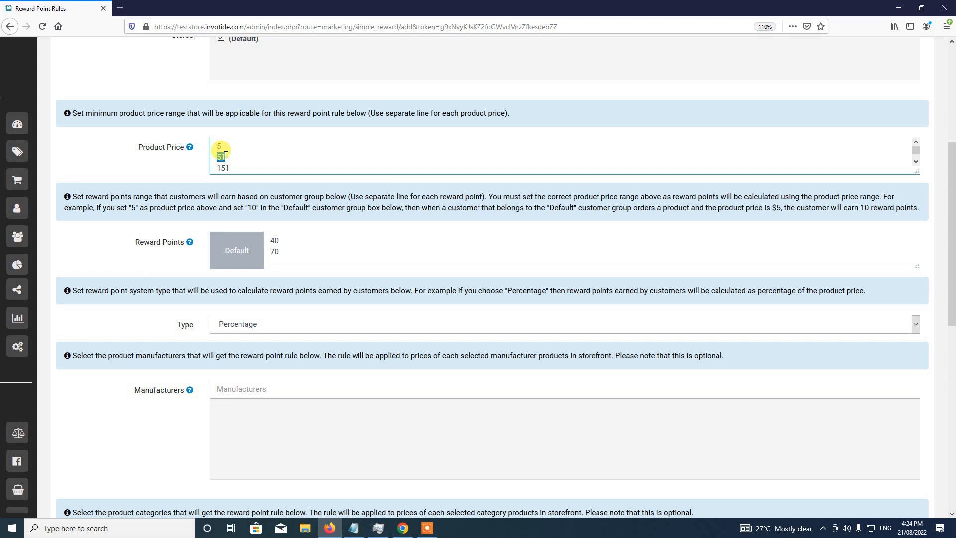
pyautogui.click(224, 155)
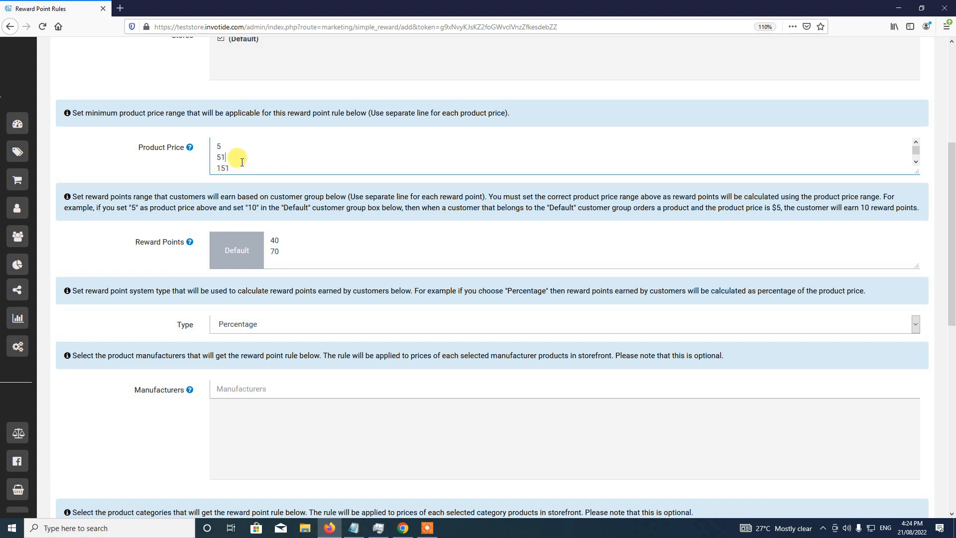
pyautogui.click(272, 251)
pyautogui.doubleClick(282, 253)
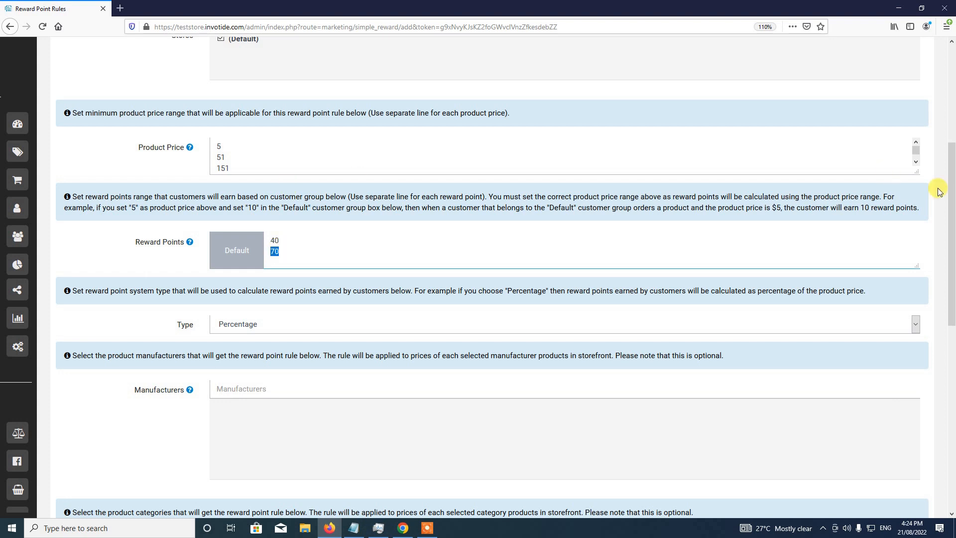
# - Enlarge the price and reward boxes and add reward value 100 opposite price level 151
pyautogui.moveTo(916, 174); pyautogui.dragTo(919, 200)
pyautogui.moveTo(920, 295); pyautogui.dragTo(920, 319)
pyautogui.click(290, 287)
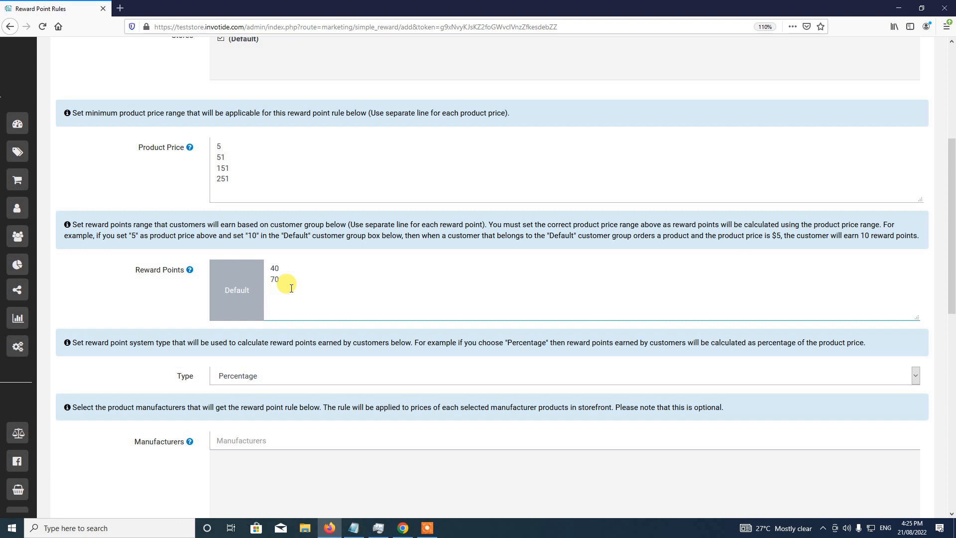
pyautogui.press('Return')
pyautogui.write('100')
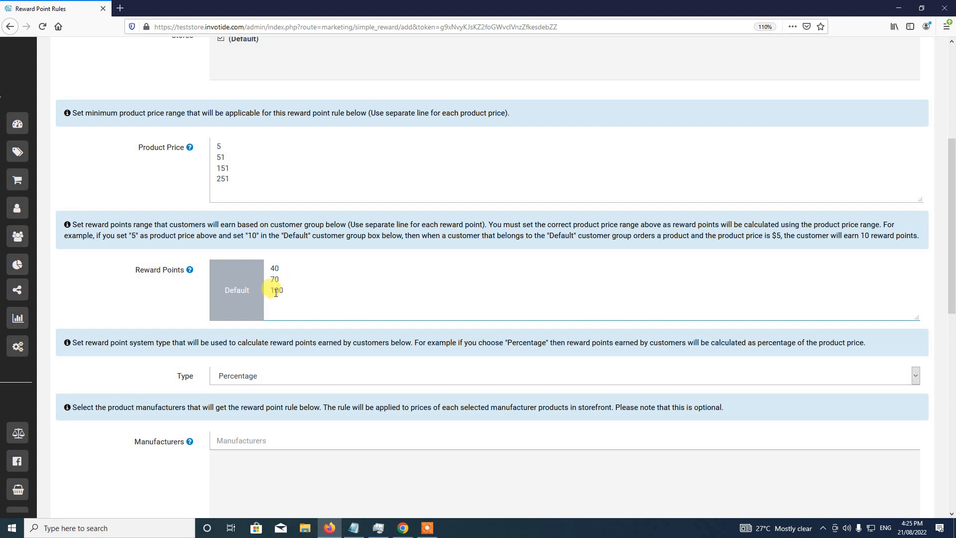
pyautogui.moveTo(267, 290); pyautogui.dragTo(301, 289)
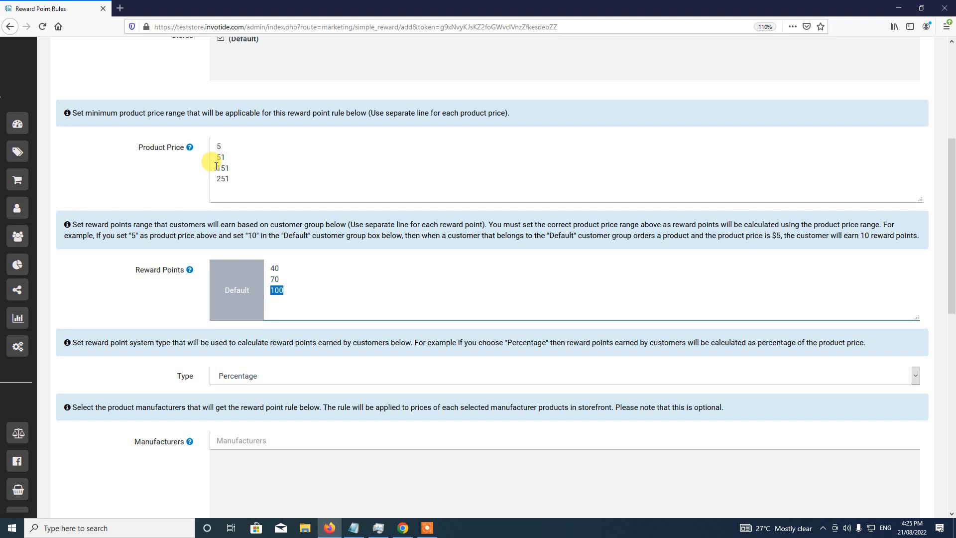
pyautogui.moveTo(216, 167); pyautogui.dragTo(236, 168)
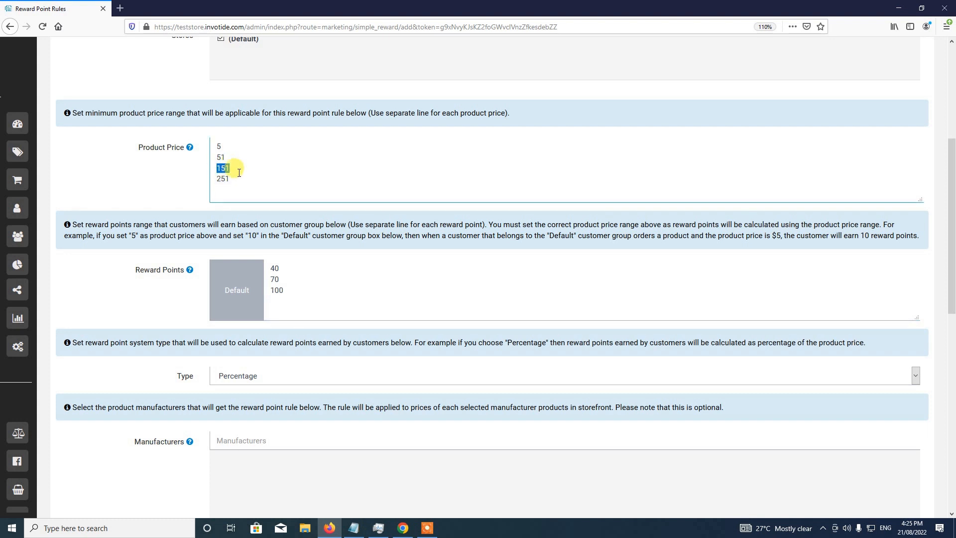
pyautogui.click(249, 168)
# - Add reward value 150 on the next line, matching price level 251
pyautogui.moveTo(269, 290); pyautogui.dragTo(286, 290)
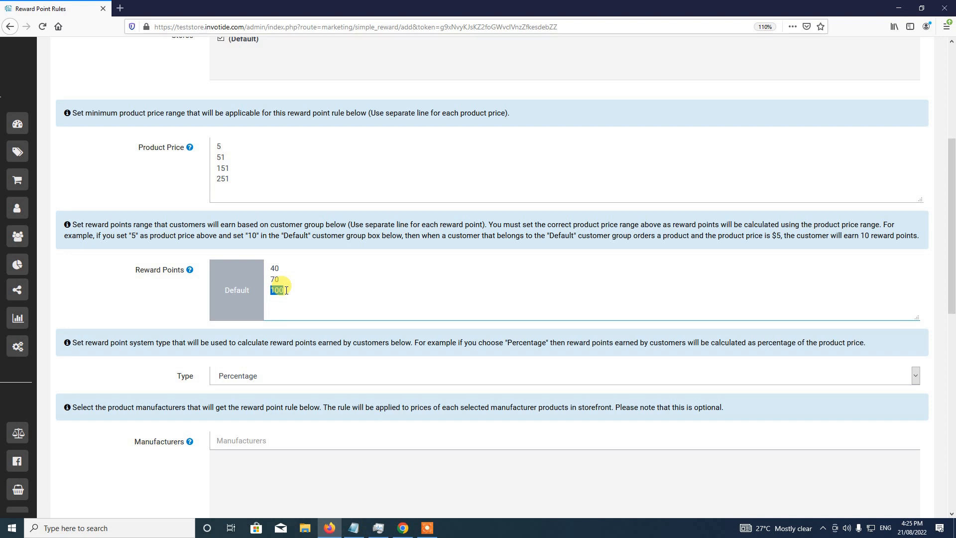
pyautogui.click(286, 290)
pyautogui.write('150')
pyautogui.moveTo(272, 299); pyautogui.dragTo(288, 299)
pyautogui.click(280, 301)
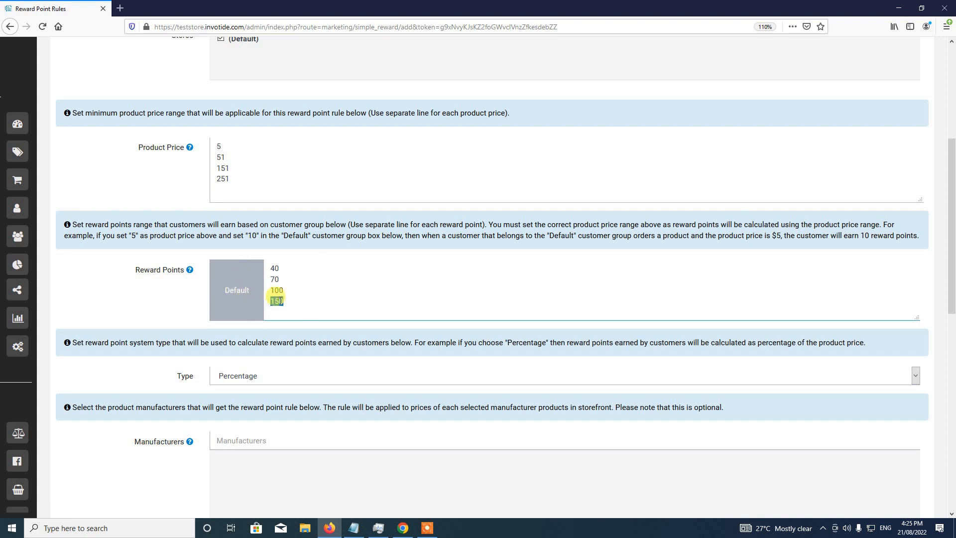
pyautogui.doubleClick(223, 179)
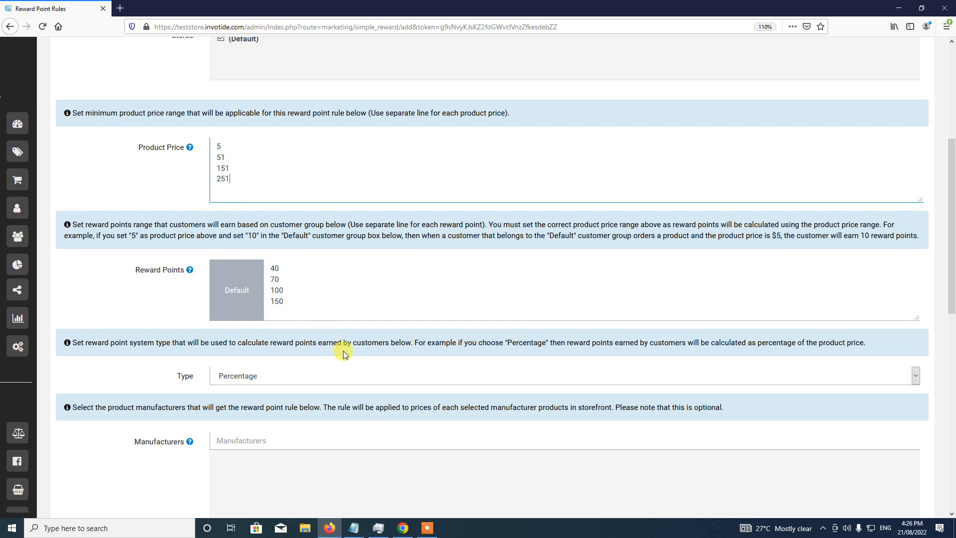
# - Change the reward rule's Type from Percentage to Fixed Amount
pyautogui.scroll(-2, 323, 324)
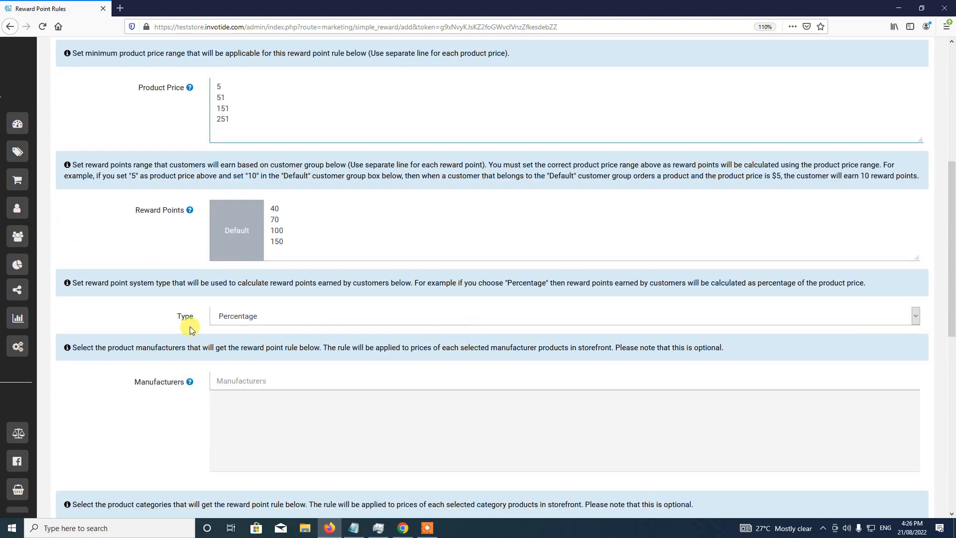
pyautogui.click(229, 325)
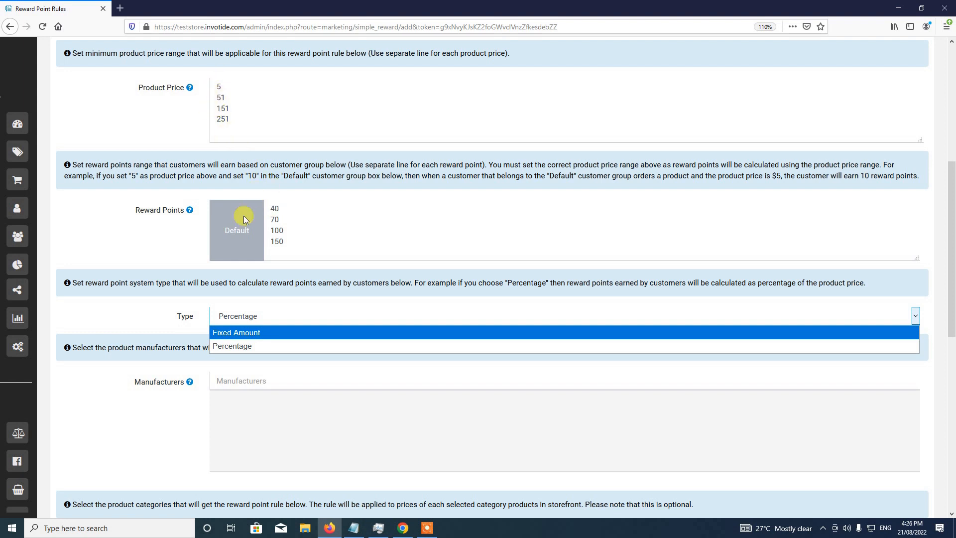
pyautogui.click(240, 332)
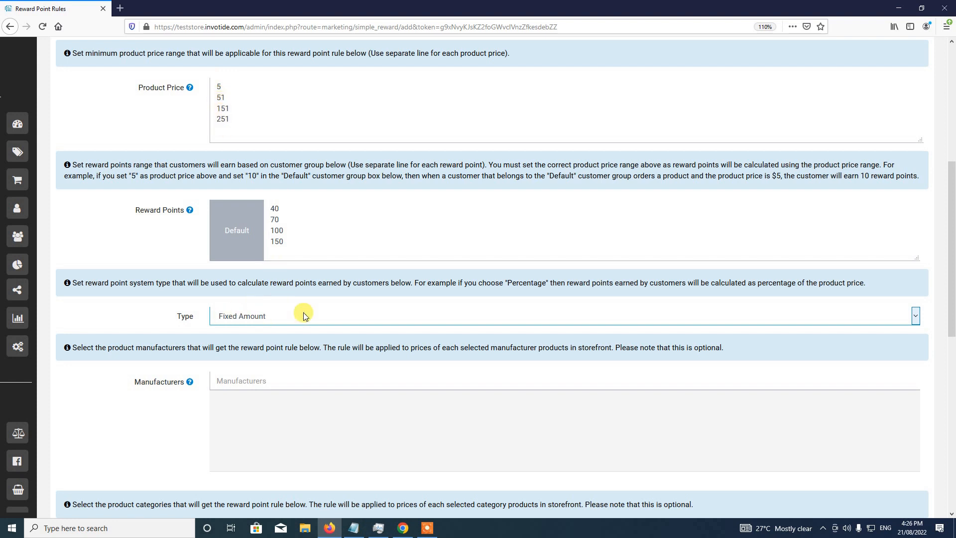
pyautogui.scroll(-2, 308, 315)
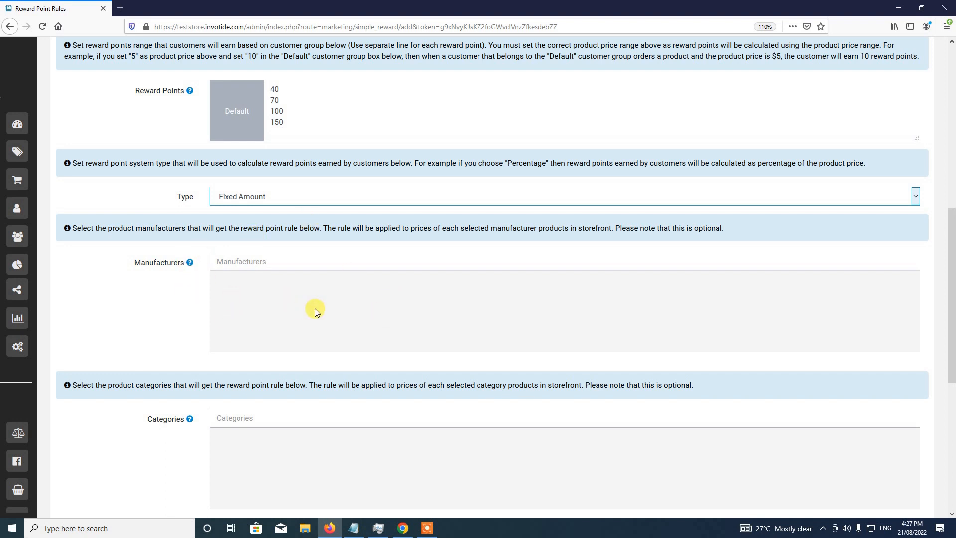
pyautogui.scroll(-3, 315, 311)
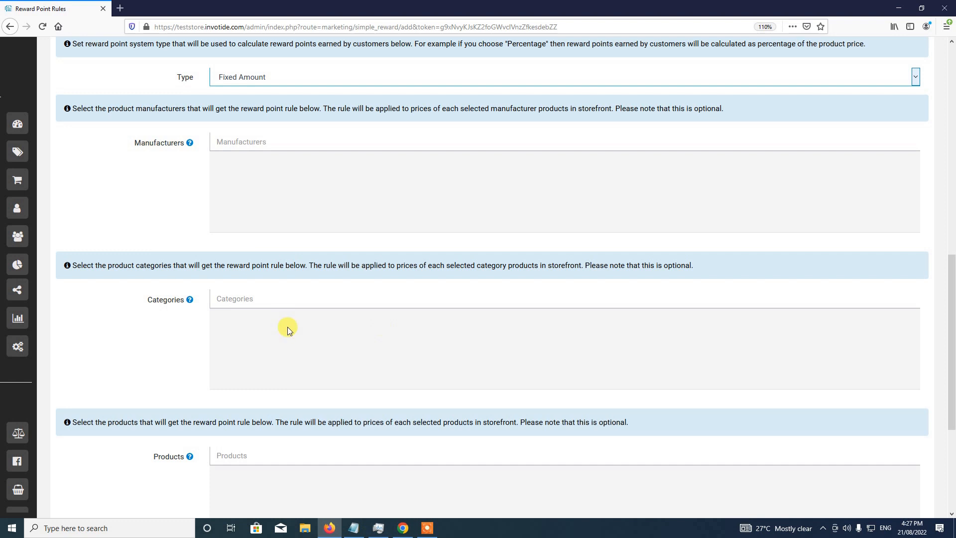
pyautogui.scroll(-1, 288, 327)
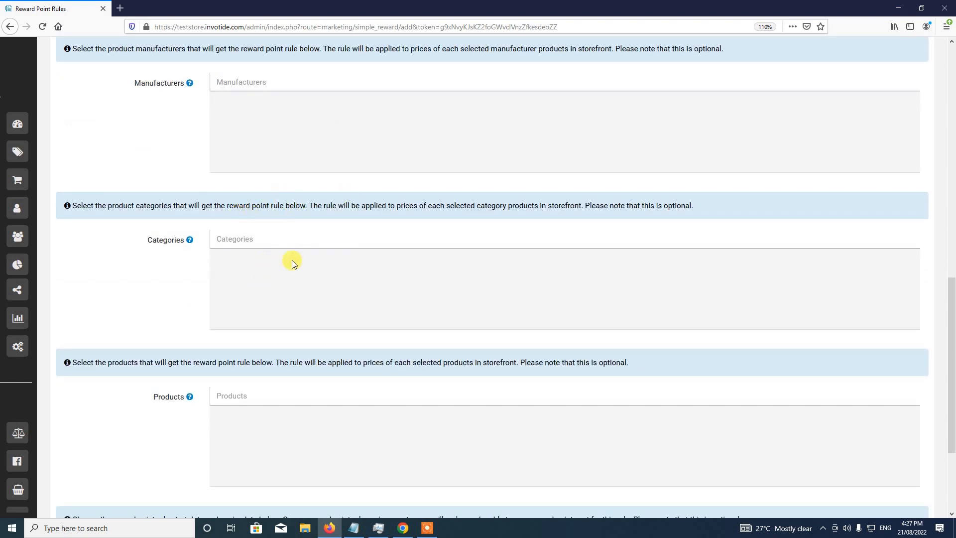
pyautogui.scroll(-2, 307, 314)
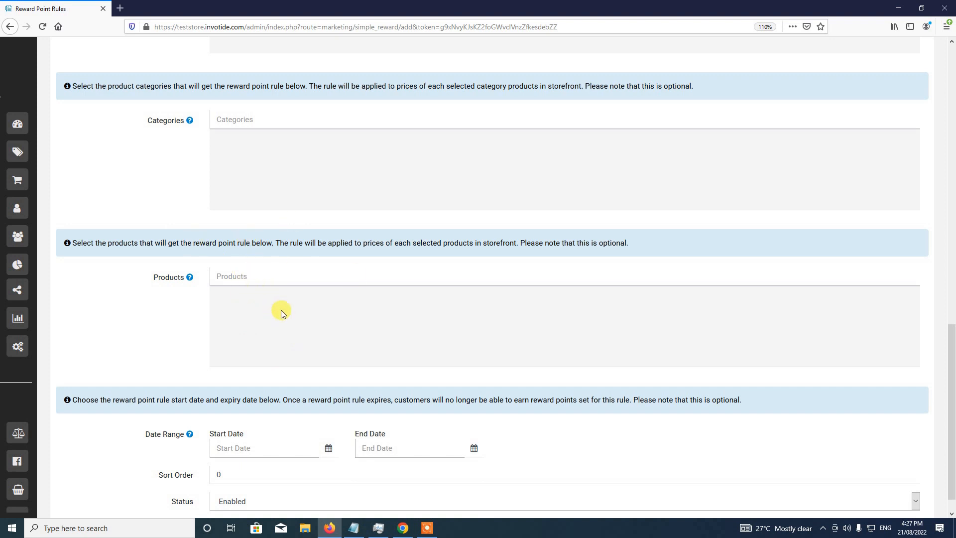
pyautogui.scroll(-1, 281, 310)
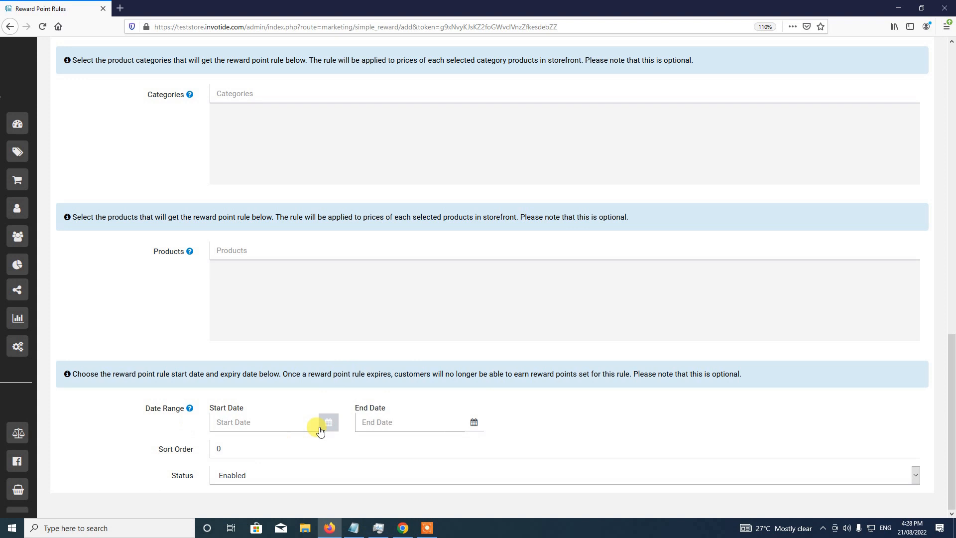
# - Enter 1 as the rule's Sort Order and keep Status set to Enabled
pyautogui.click(233, 447)
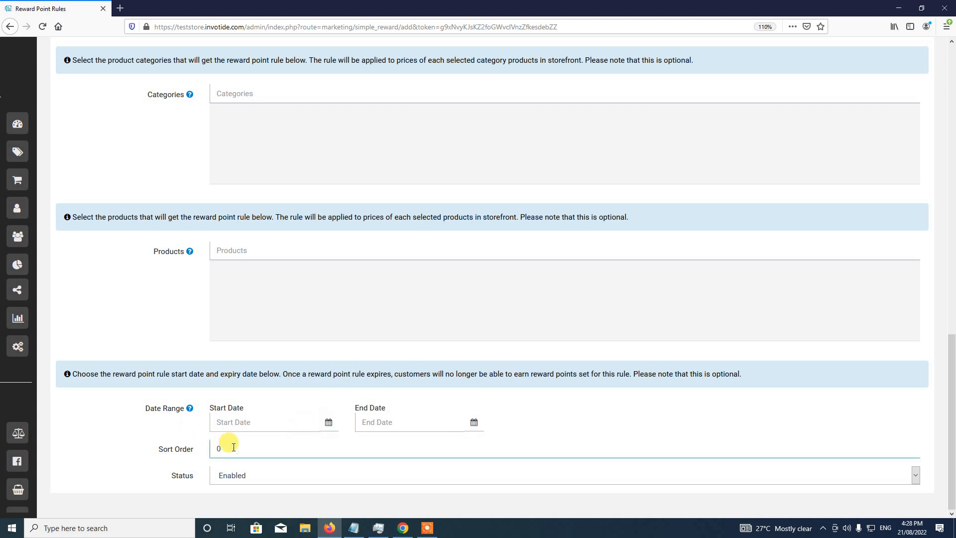
pyautogui.write('1')
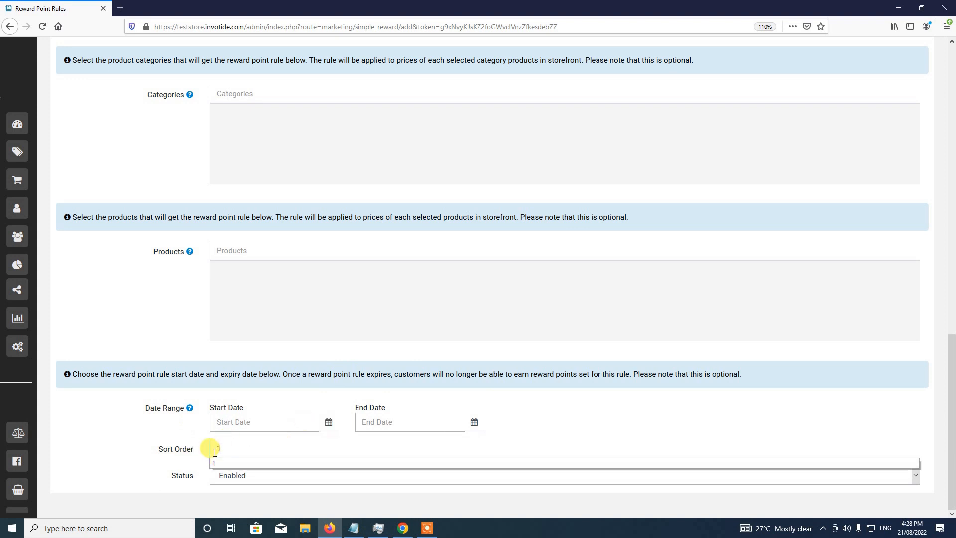
pyautogui.click(203, 451)
pyautogui.click(232, 480)
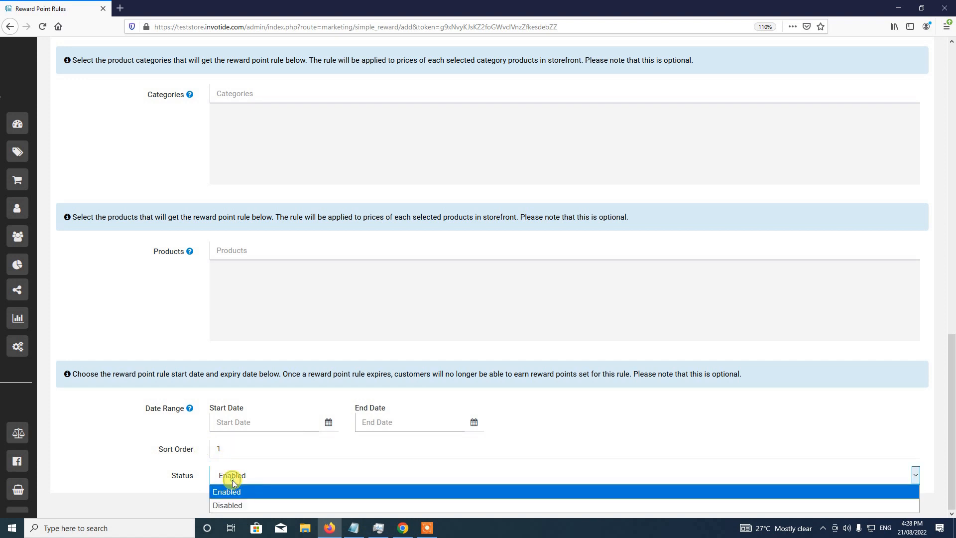
pyautogui.click(235, 493)
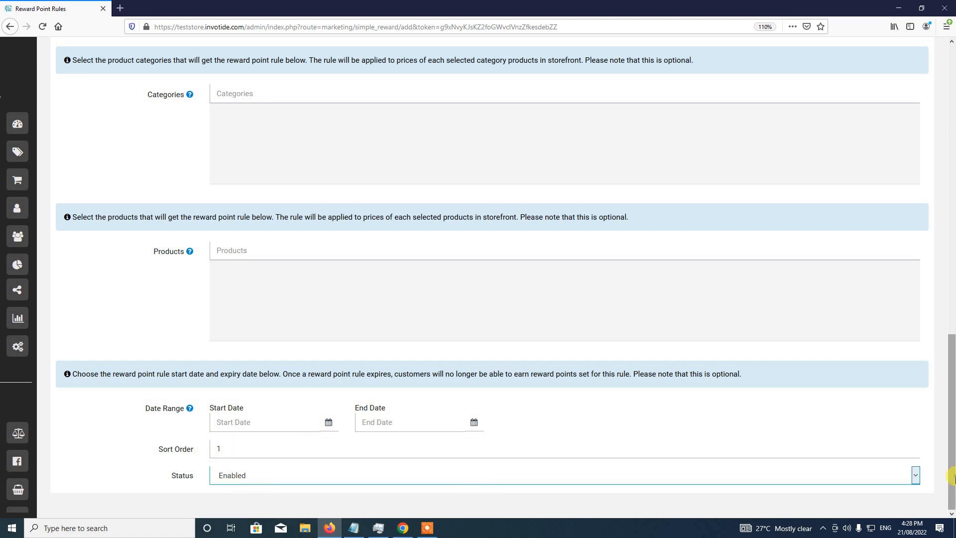
# - Save the All Products reward rule and dismiss the green success alert
pyautogui.moveTo(952, 477); pyautogui.dragTo(952, 144)
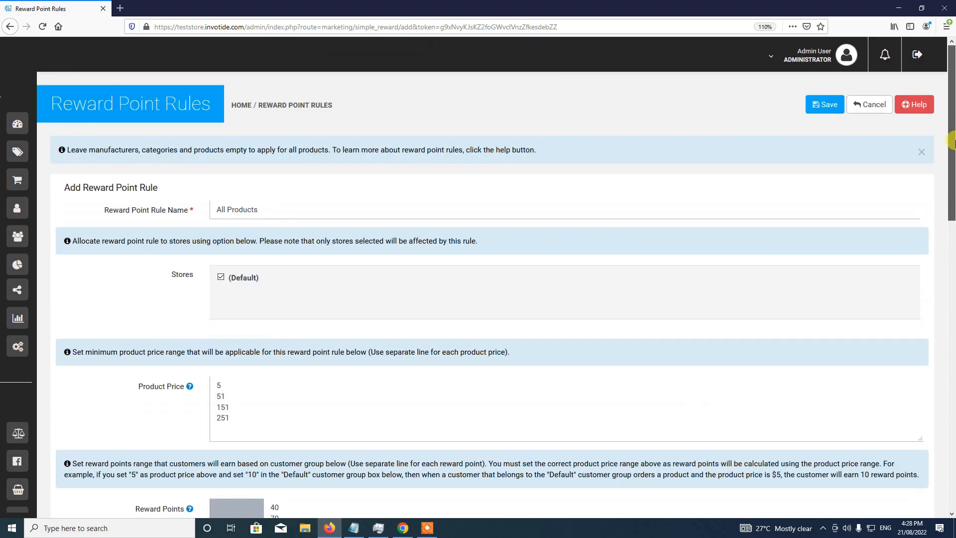
pyautogui.click(828, 110)
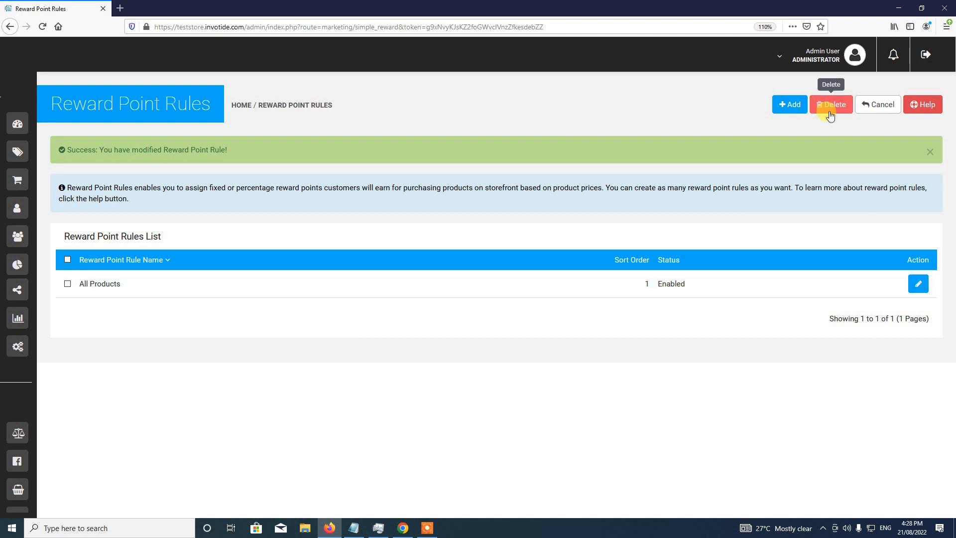
pyautogui.click(929, 152)
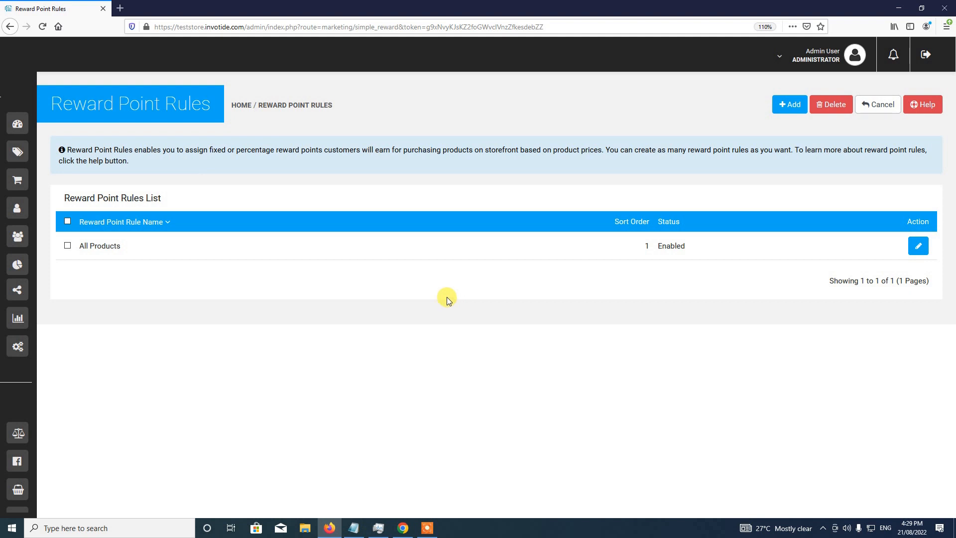
pyautogui.moveTo(23, 122)
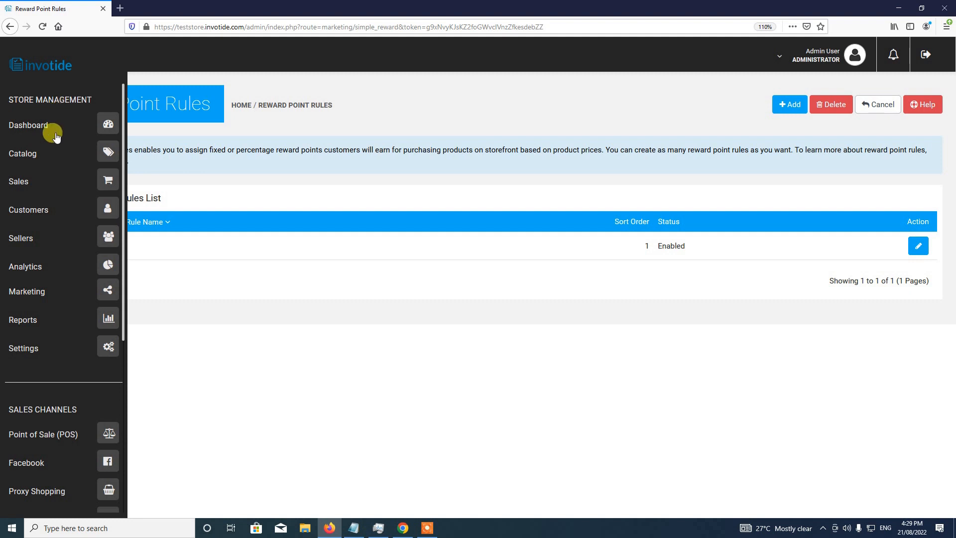
# - Open the Catalog Product List showing Products 1–4 priced $20, $100, $200, $700
pyautogui.click(111, 154)
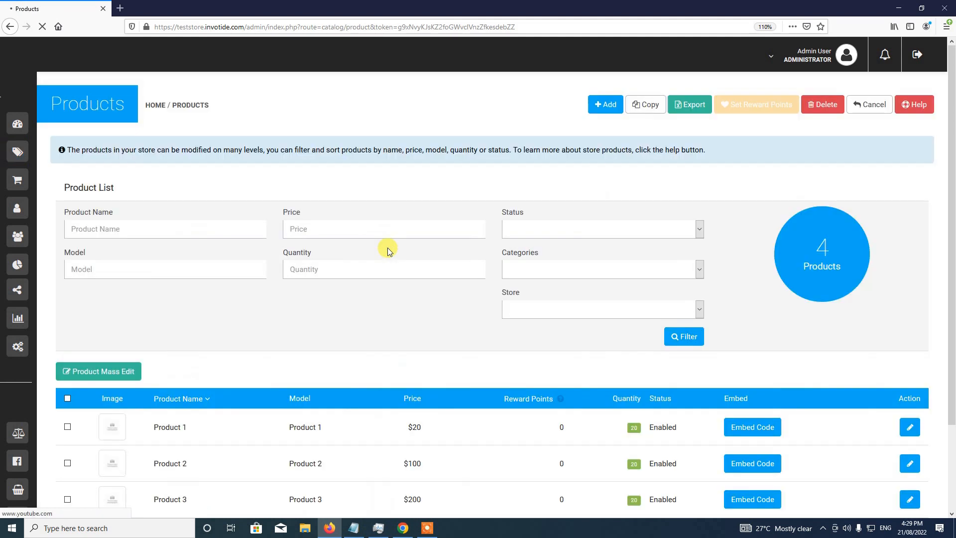
pyautogui.scroll(-3, 390, 249)
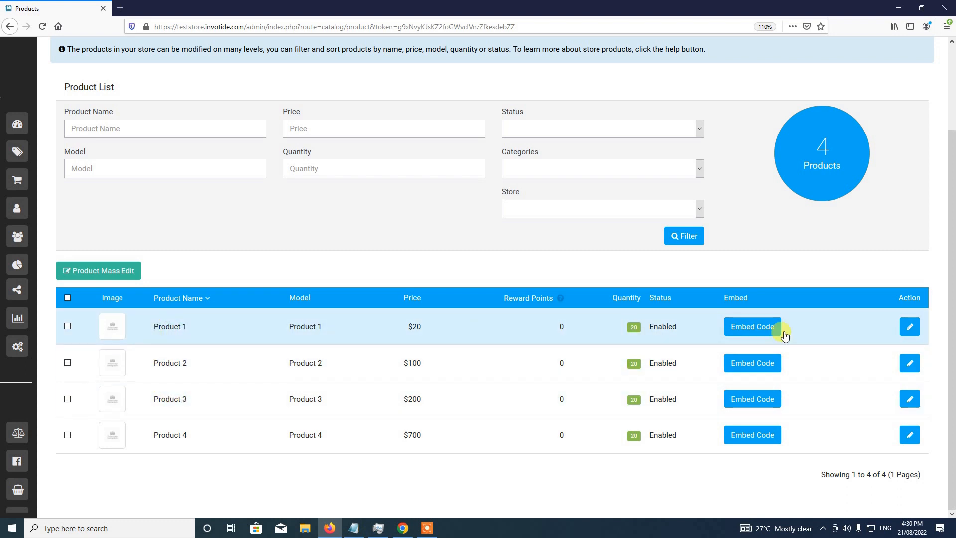
# - Set Product 1's reward Points to 20 with 0 for the Default group, and save
pyautogui.click(908, 330)
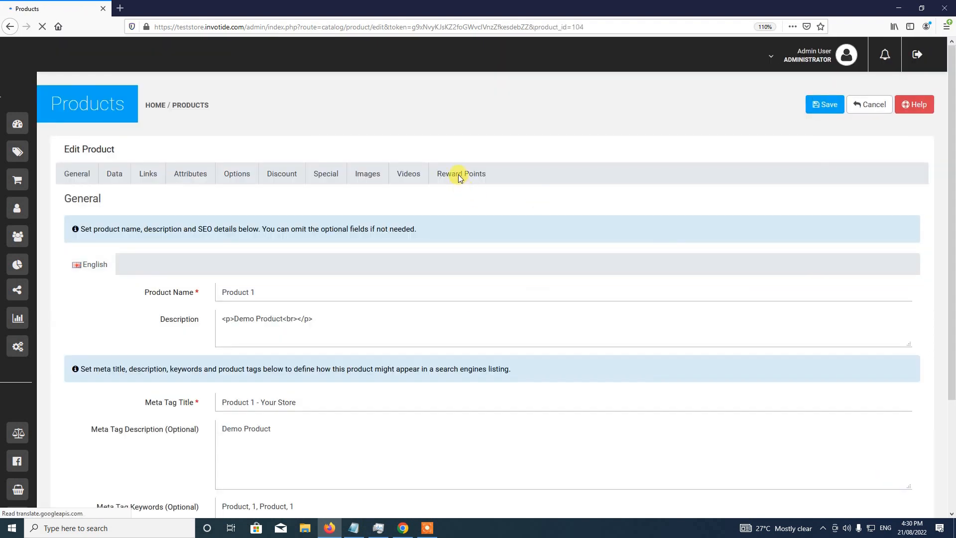
pyautogui.click(458, 175)
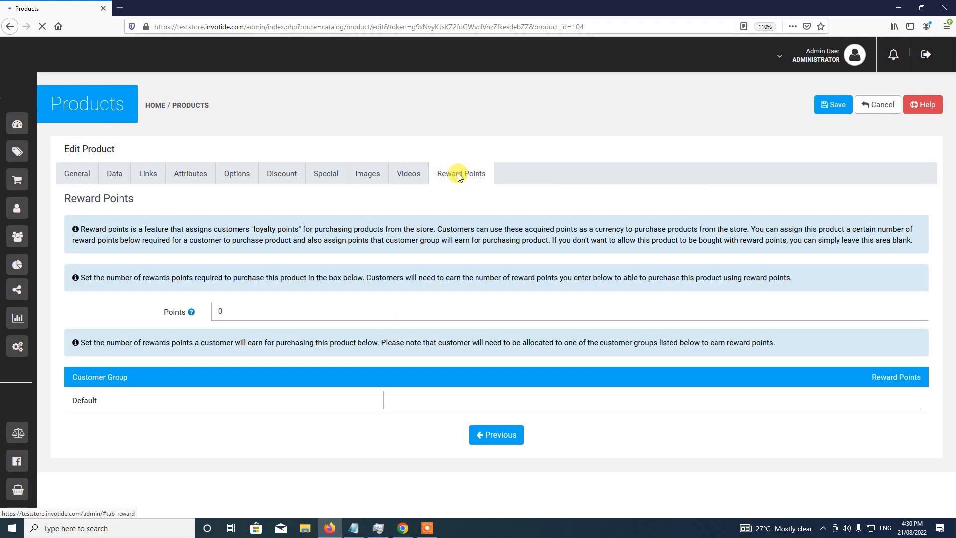
pyautogui.click(229, 309)
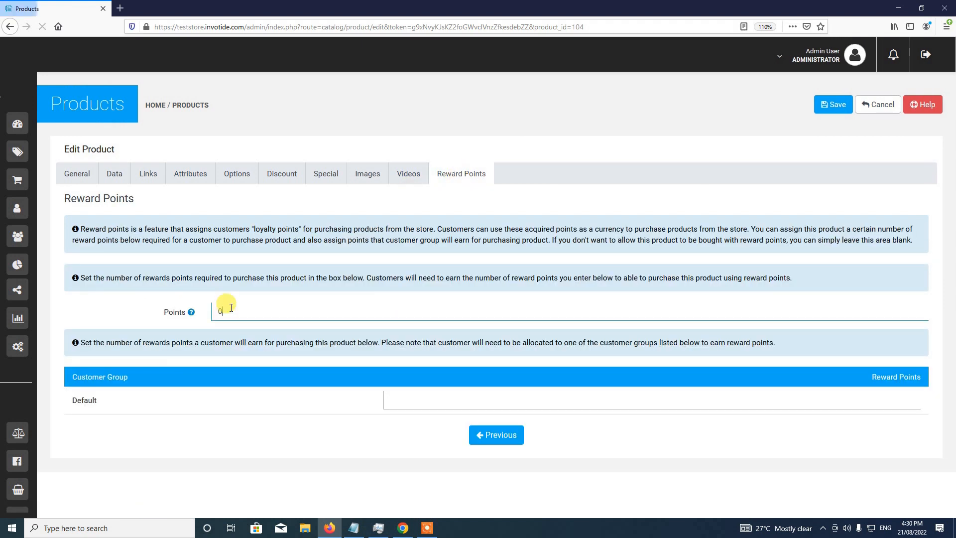
pyautogui.press('BackSpace')
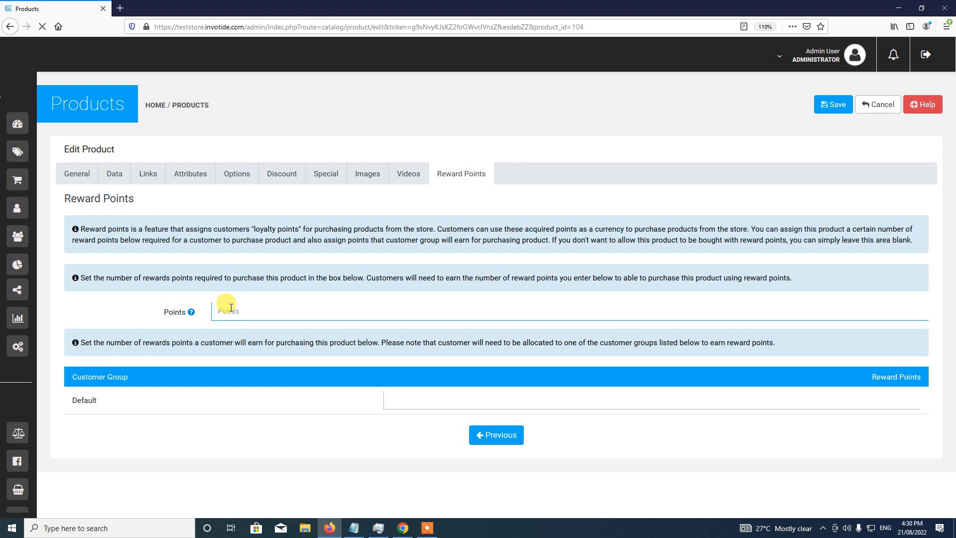
pyautogui.write('20')
pyautogui.click(390, 402)
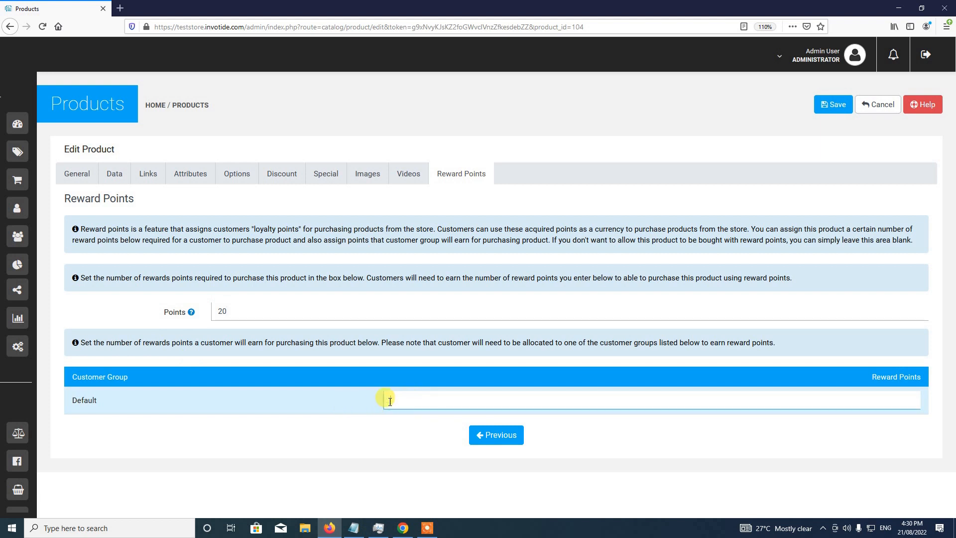
pyautogui.click(390, 401)
pyautogui.click(477, 336)
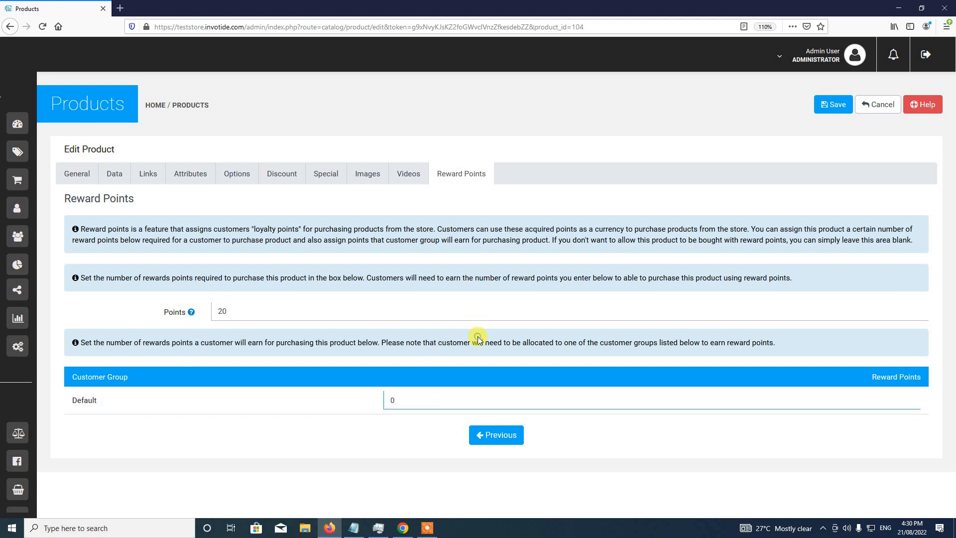
pyautogui.click(836, 114)
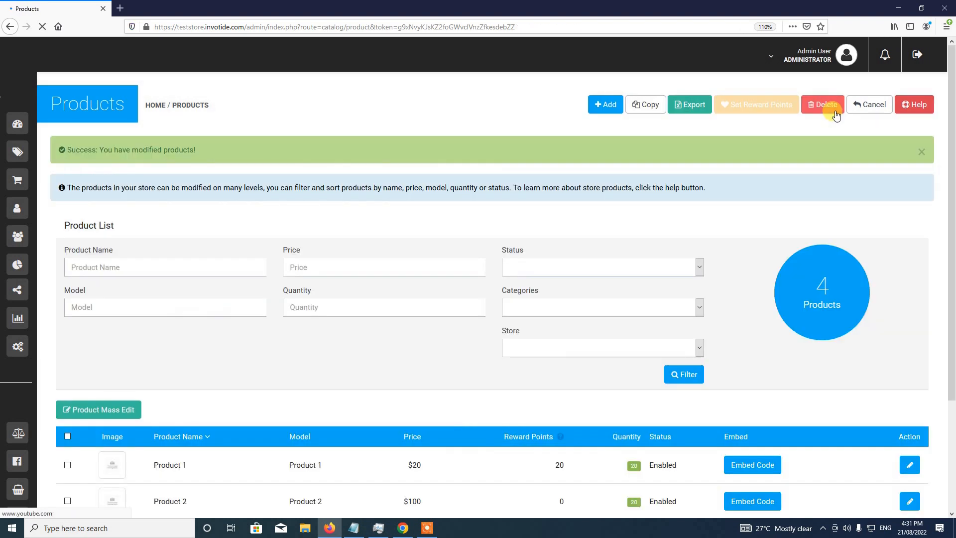
# - Set Product 2's reward Points to 40 with 0 for the Default group, and save
pyautogui.scroll(-3, 655, 220)
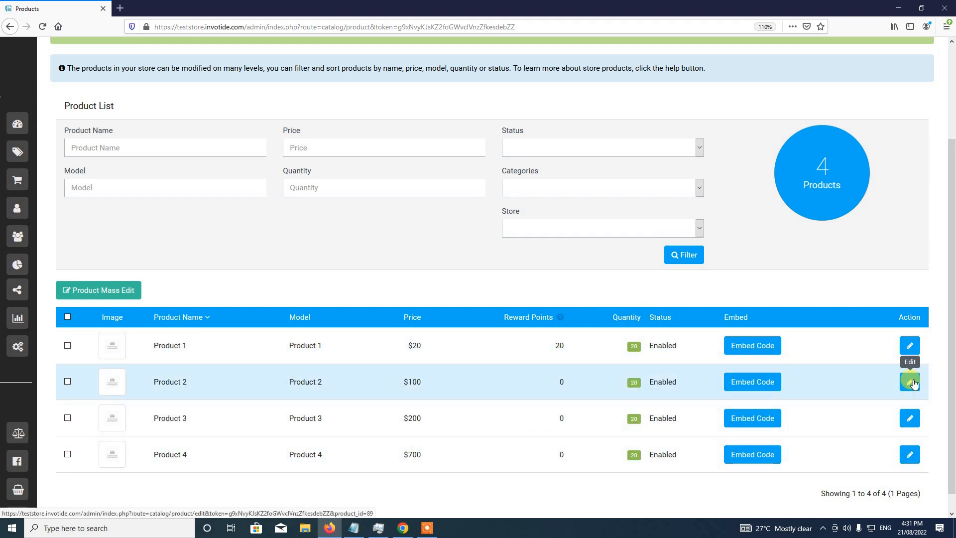
pyautogui.click(914, 382)
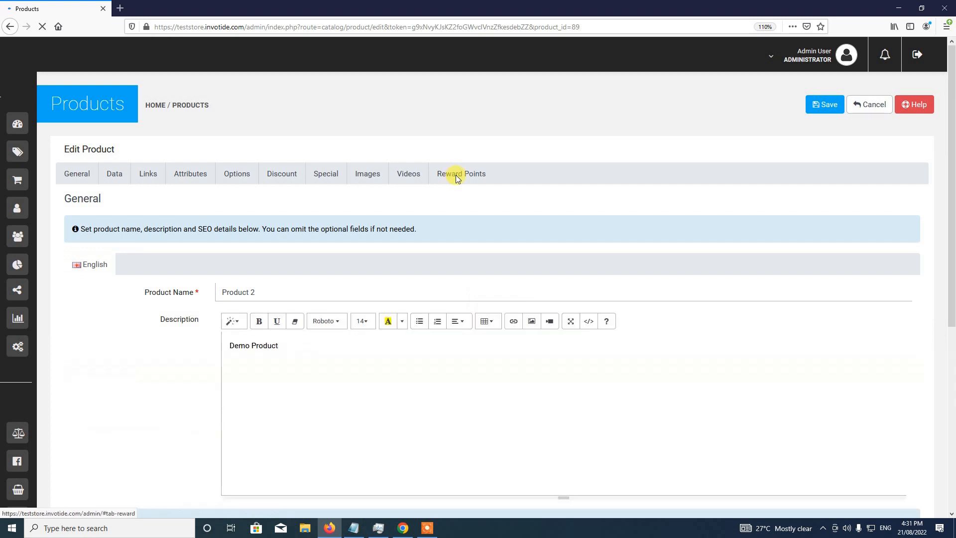
pyautogui.click(456, 175)
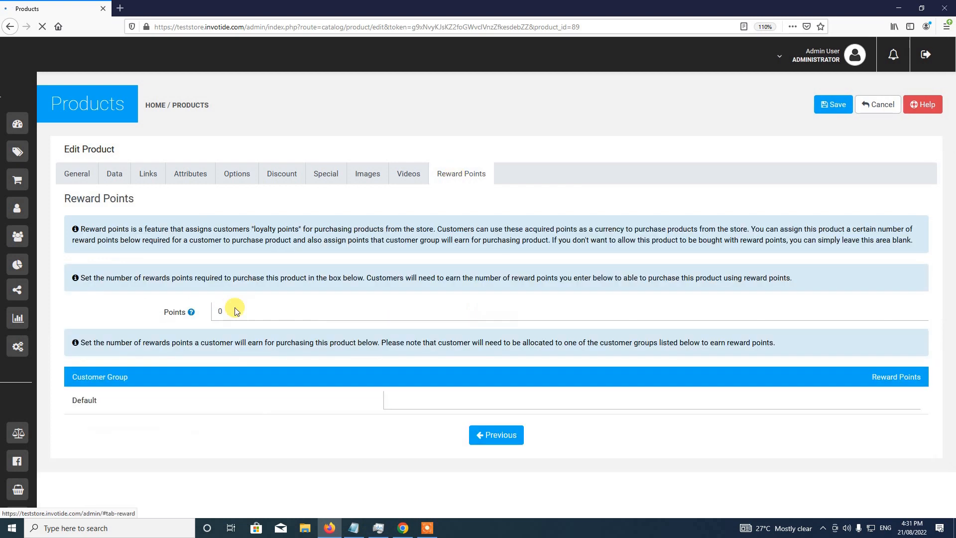
pyautogui.click(262, 304)
pyautogui.write('40')
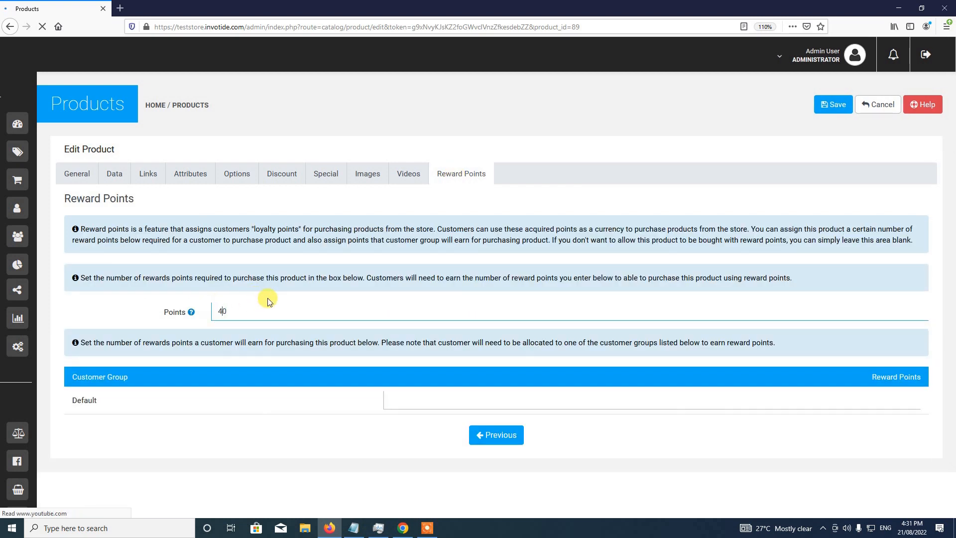
pyautogui.click(451, 400)
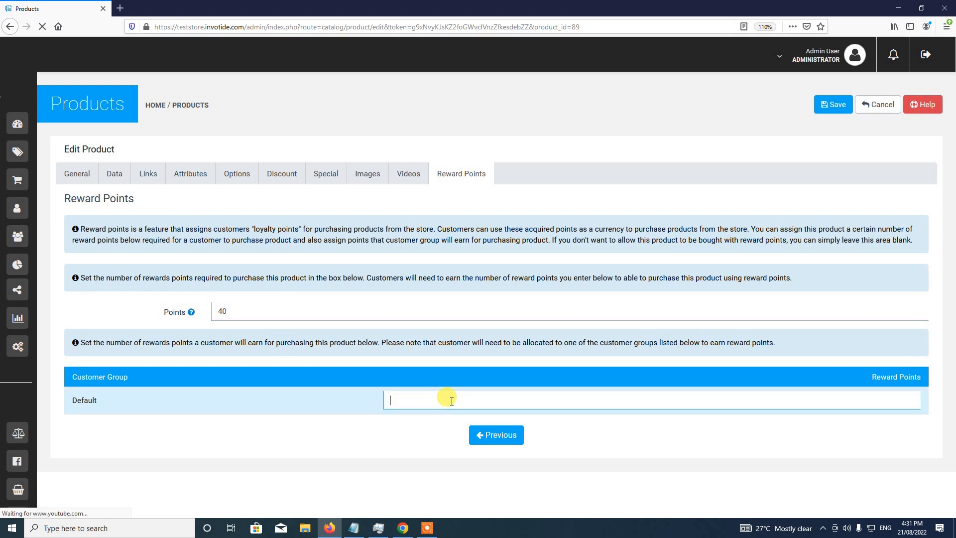
pyautogui.write('0')
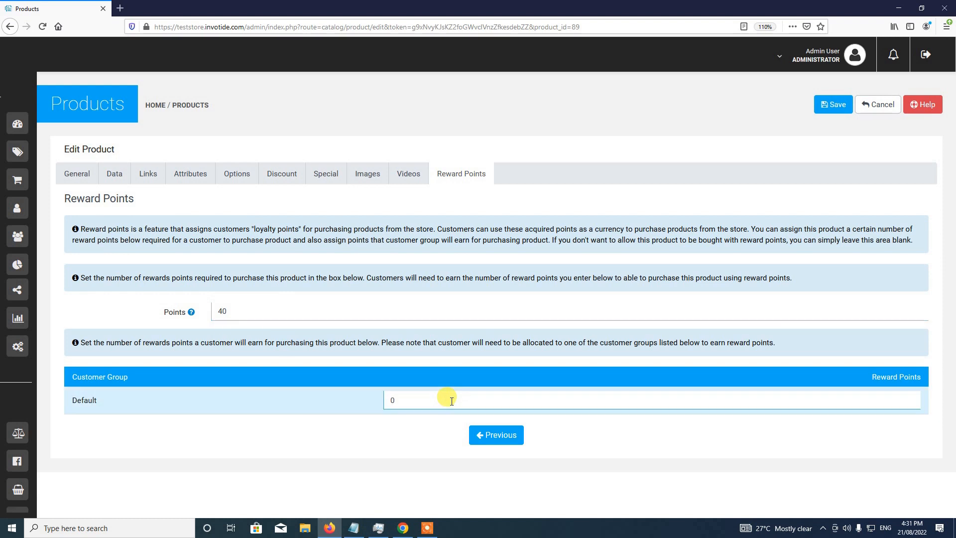
pyautogui.click(829, 105)
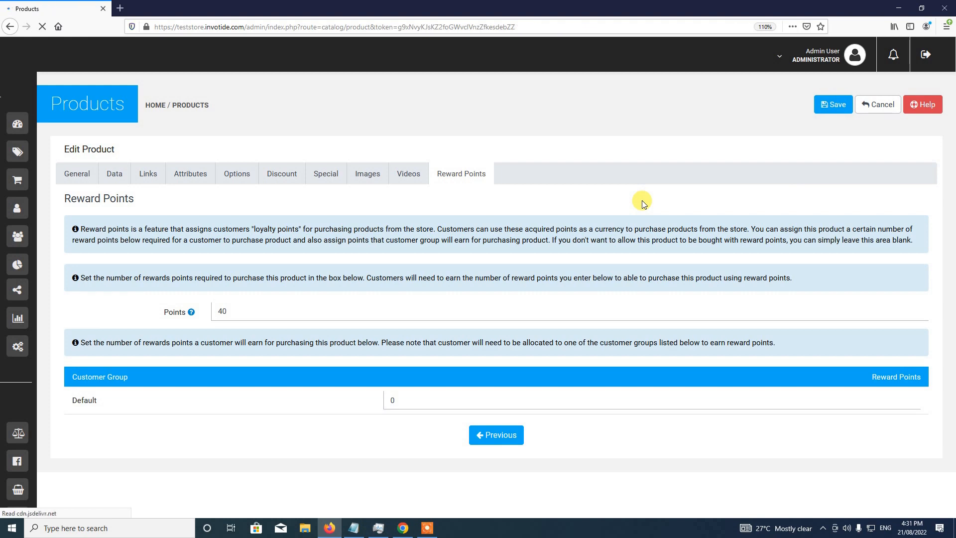
pyautogui.scroll(-3, 642, 200)
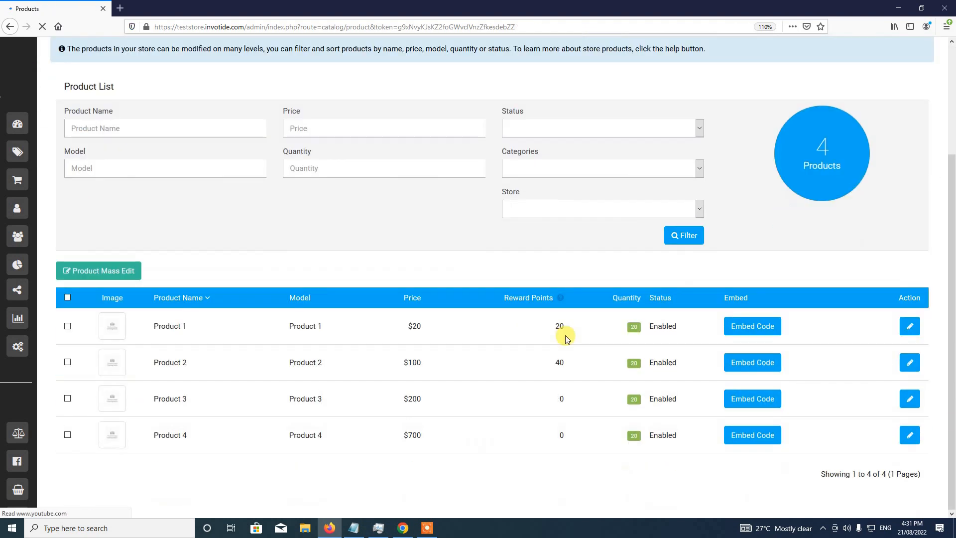
# - Set Product 3's reward Points to 80 with 0 for the Default group
pyautogui.click(910, 399)
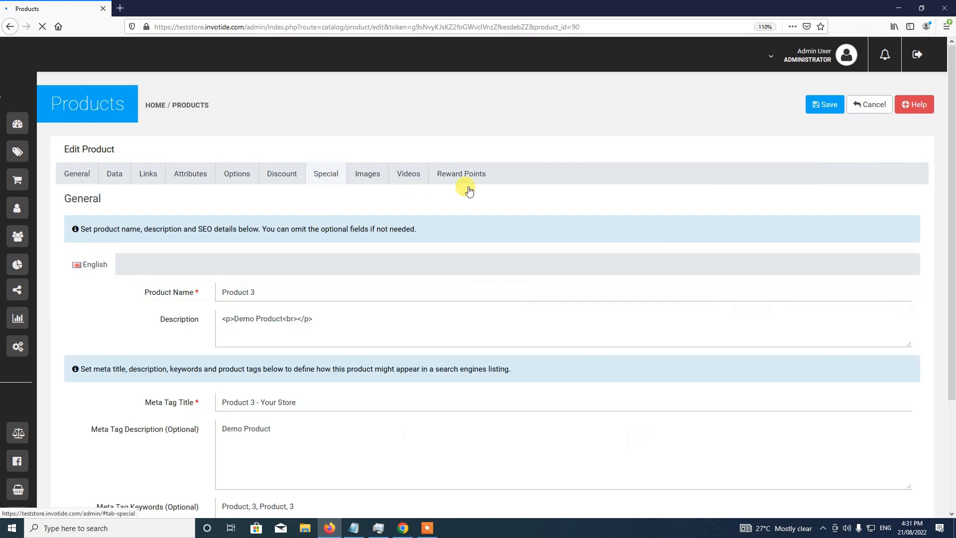
pyautogui.click(467, 180)
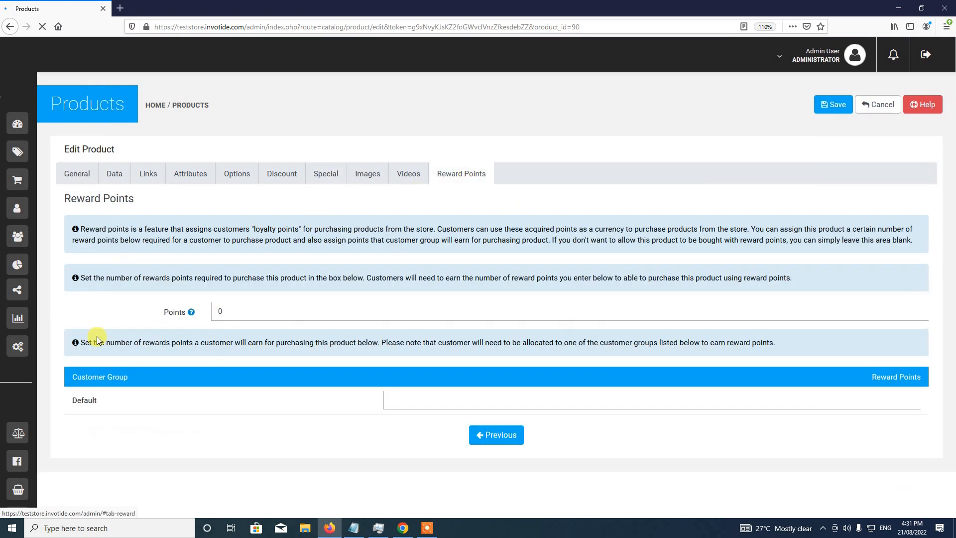
pyautogui.click(221, 313)
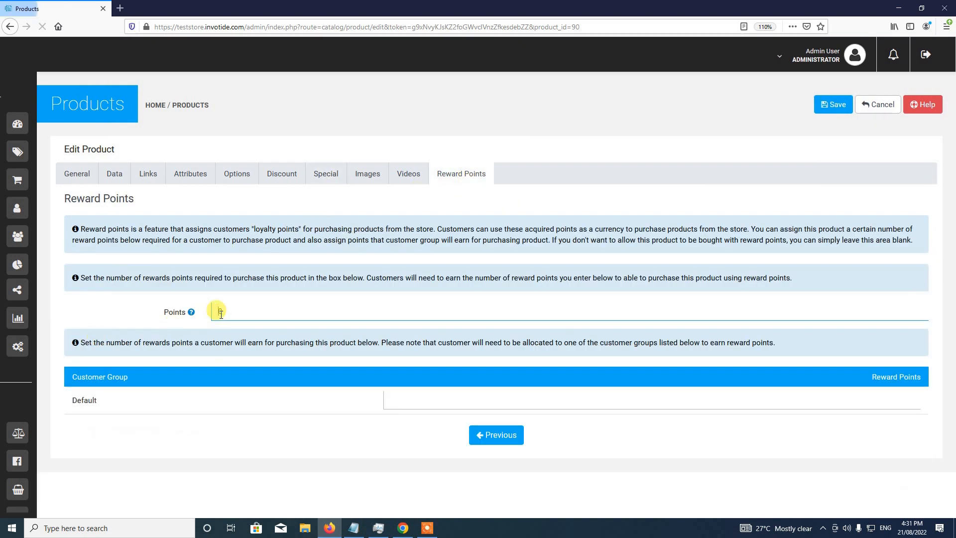
pyautogui.write('80')
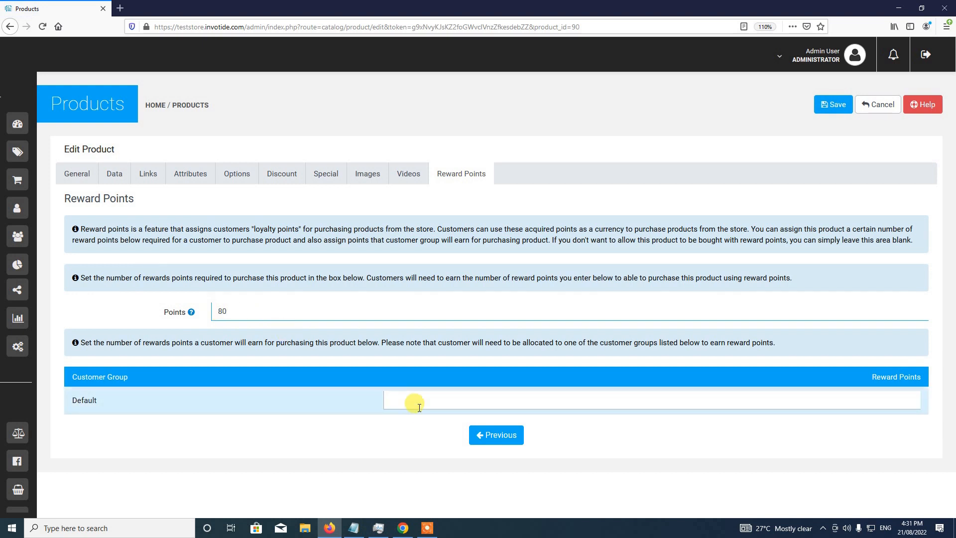
pyautogui.click(418, 407)
pyautogui.write('0')
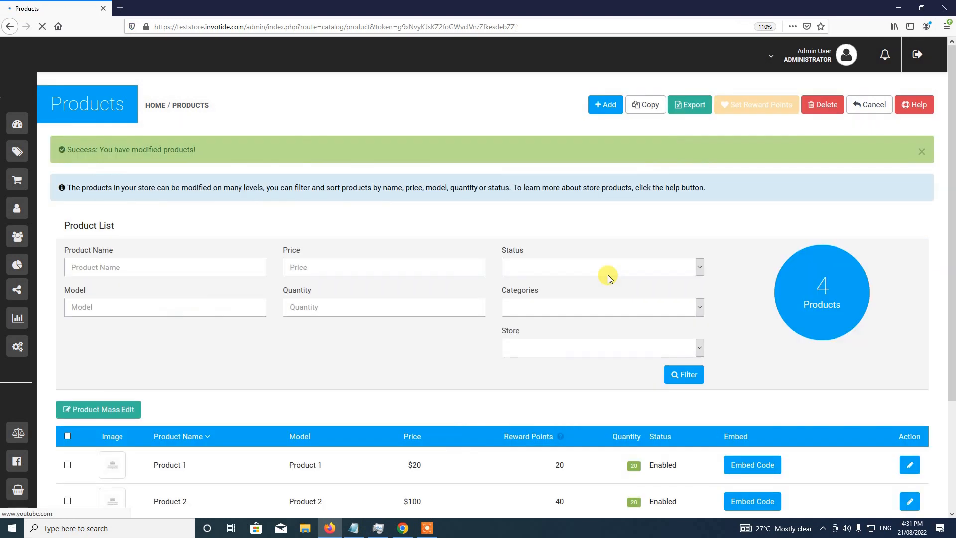
pyautogui.scroll(-3, 618, 299)
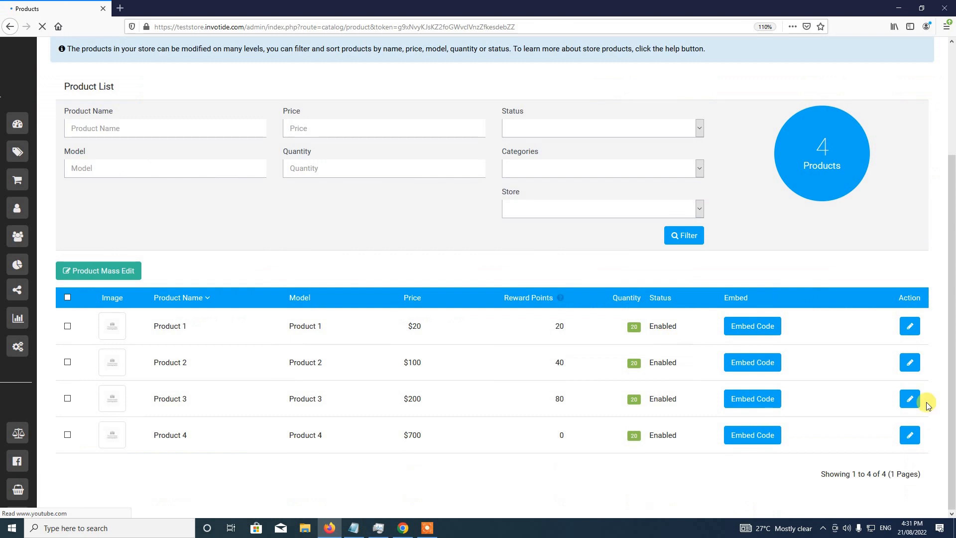
# - Set Product 4's reward Points to 150 and save the product
pyautogui.click(911, 437)
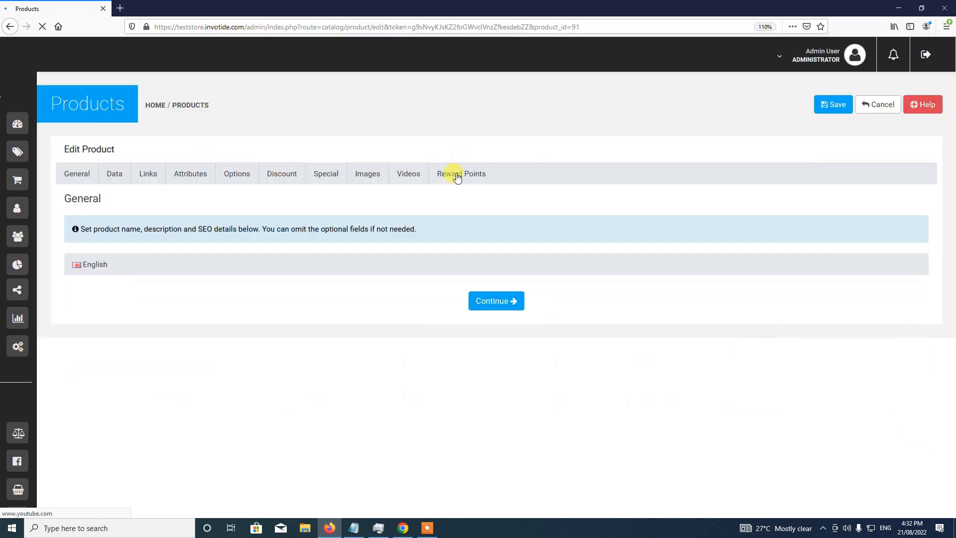
pyautogui.click(456, 178)
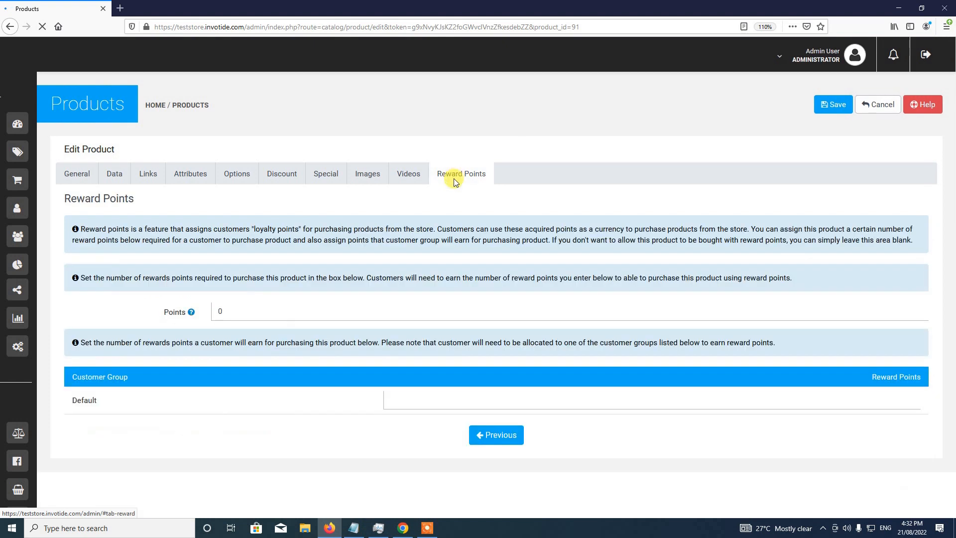
pyautogui.click(220, 312)
pyautogui.write('15')
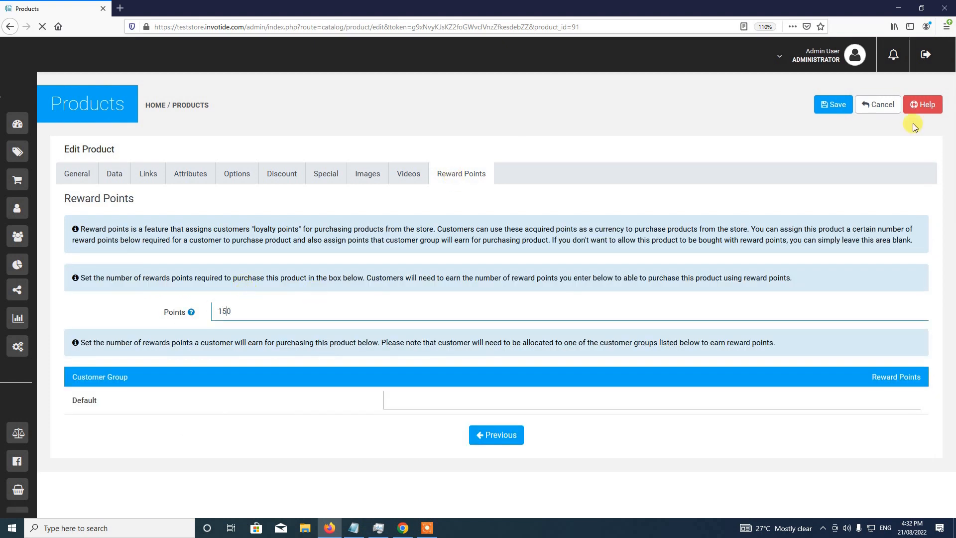
pyautogui.click(840, 108)
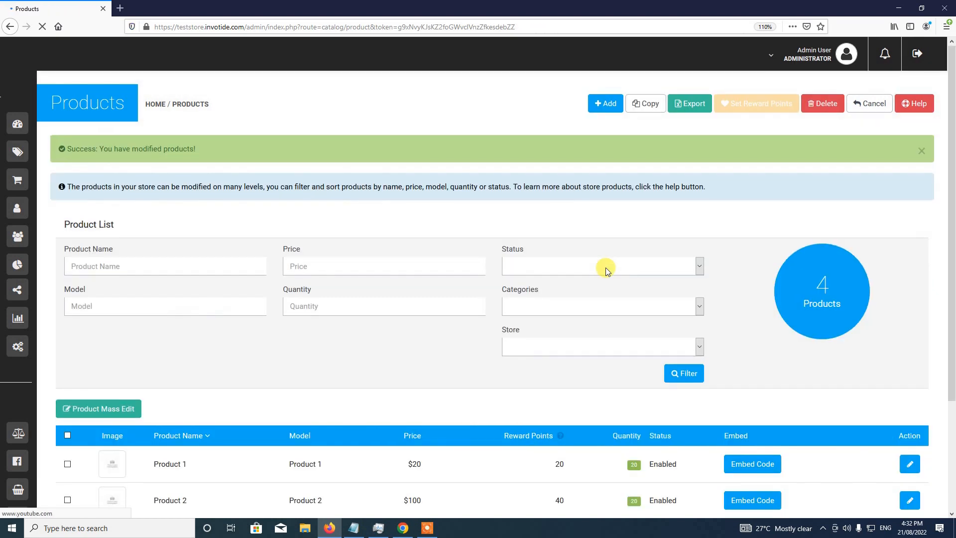
pyautogui.scroll(-3, 605, 268)
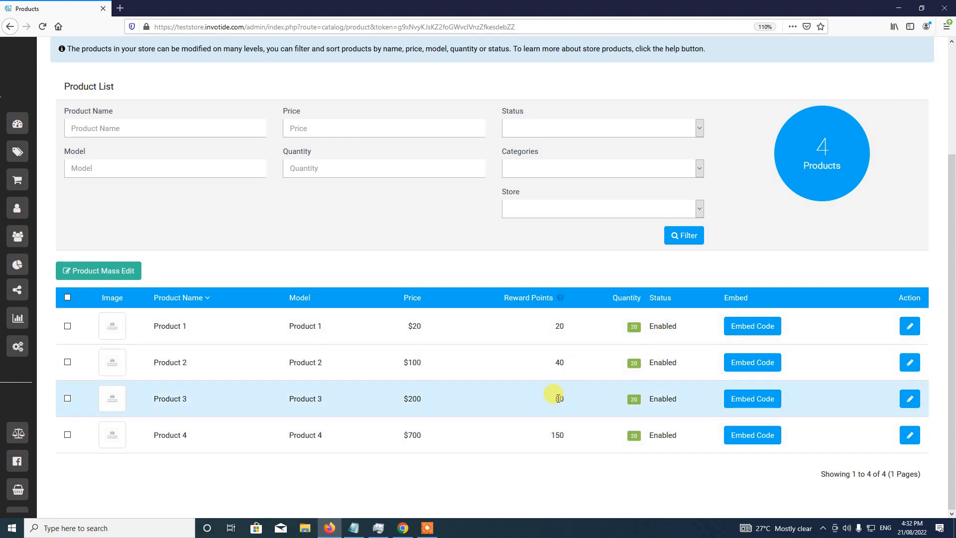
# - Tick Product 2's checkbox in the Product List for a bulk points change
pyautogui.scroll(4, 557, 399)
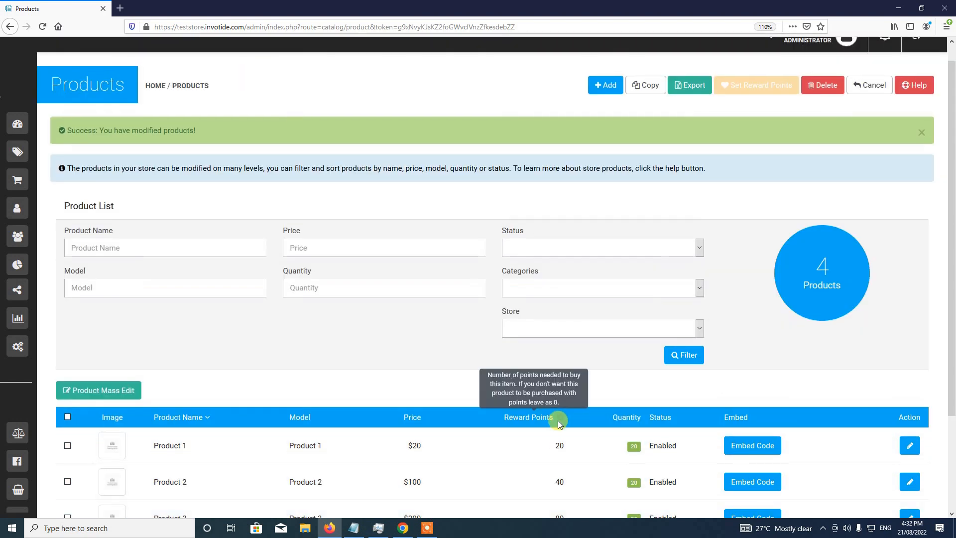
pyautogui.scroll(-3, 544, 450)
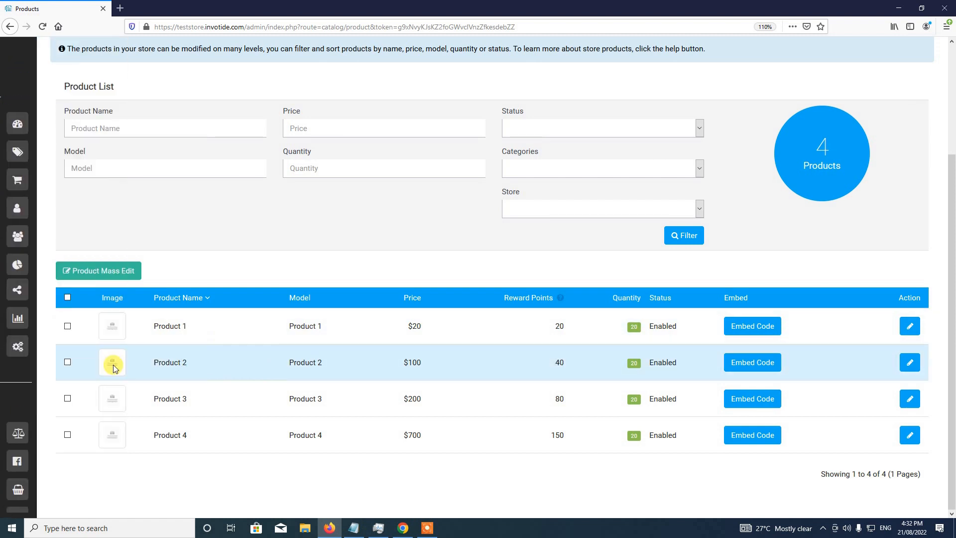
pyautogui.click(68, 362)
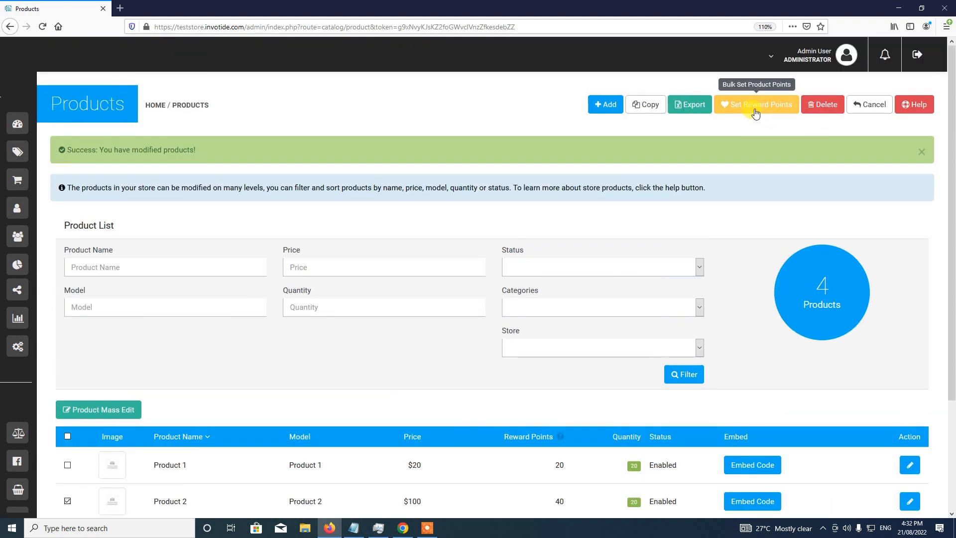
# - In the bulk Reward Points panel, replace the selected product's points with a value of 30
pyautogui.click(755, 113)
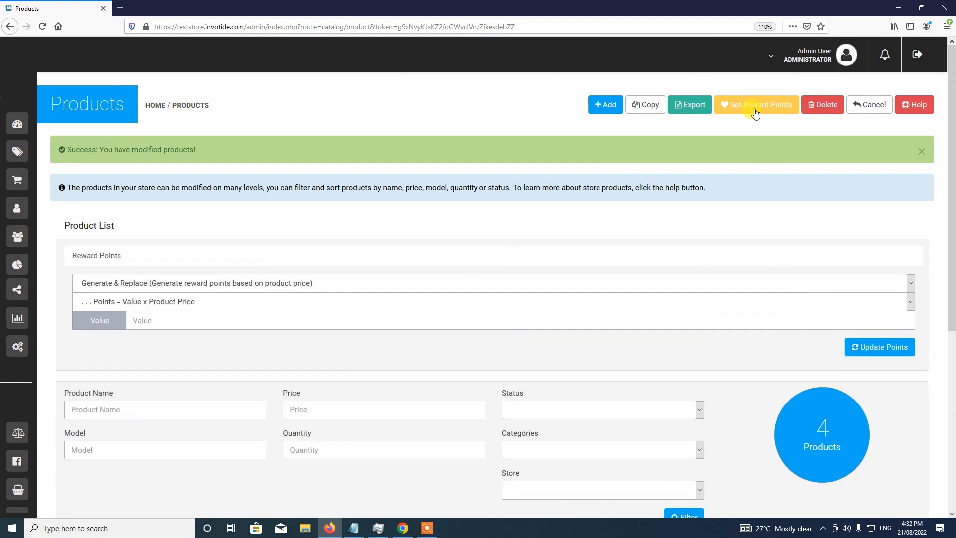
pyautogui.click(920, 149)
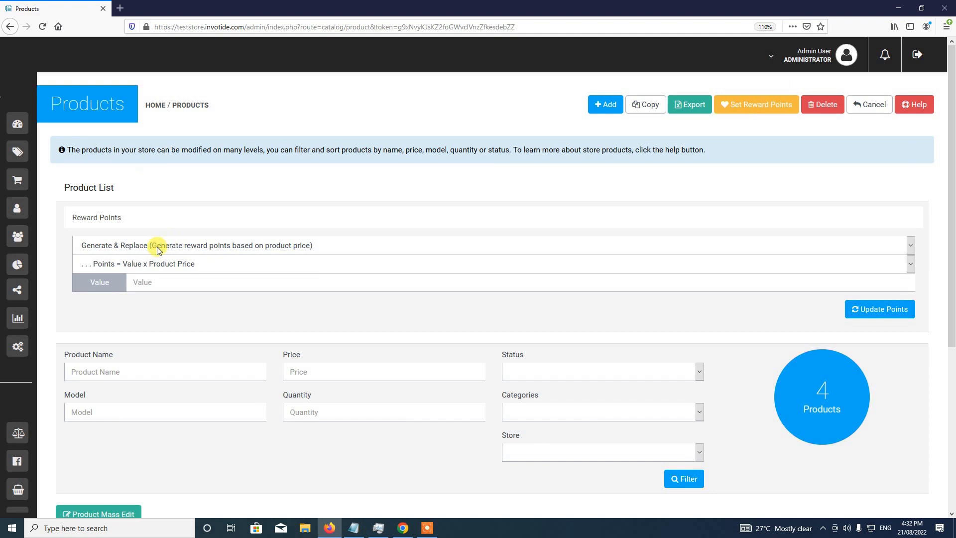
pyautogui.click(137, 246)
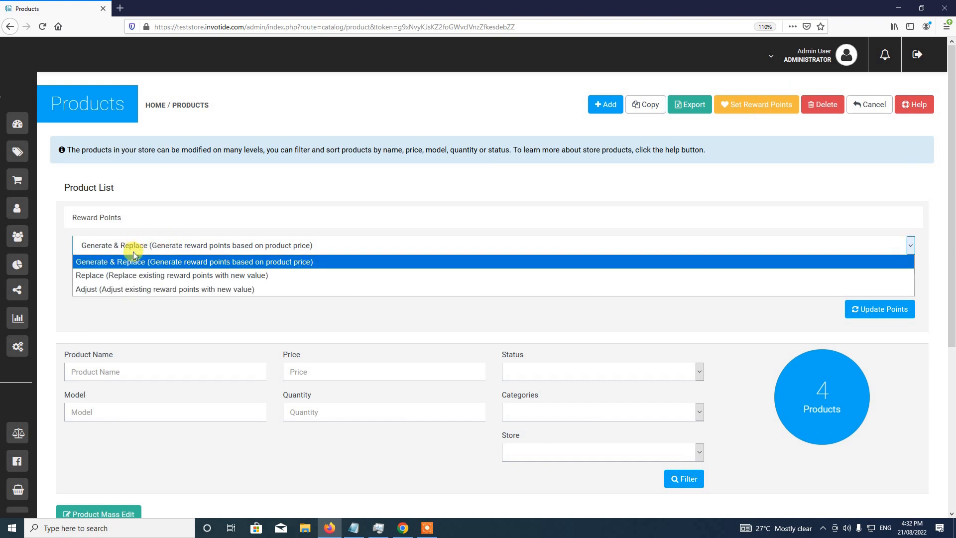
pyautogui.click(134, 275)
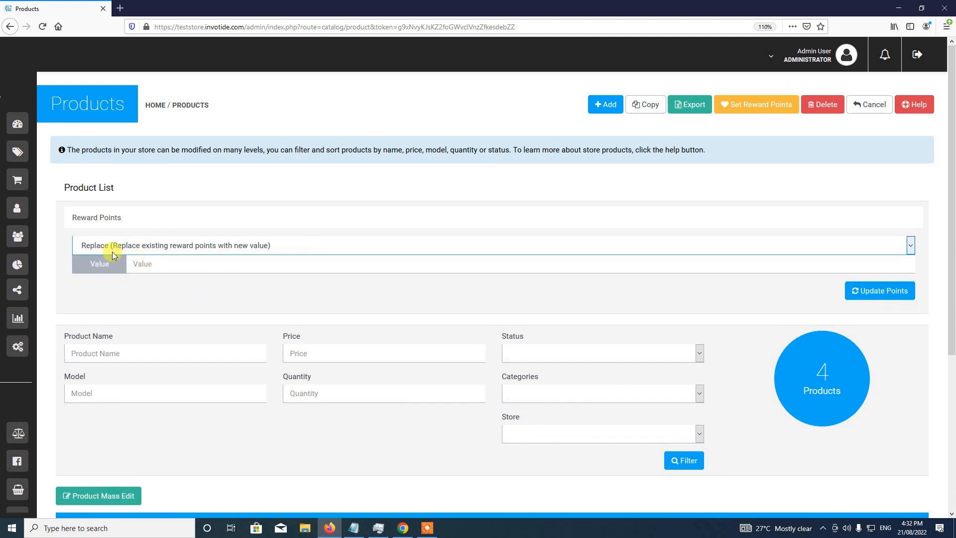
pyautogui.click(142, 268)
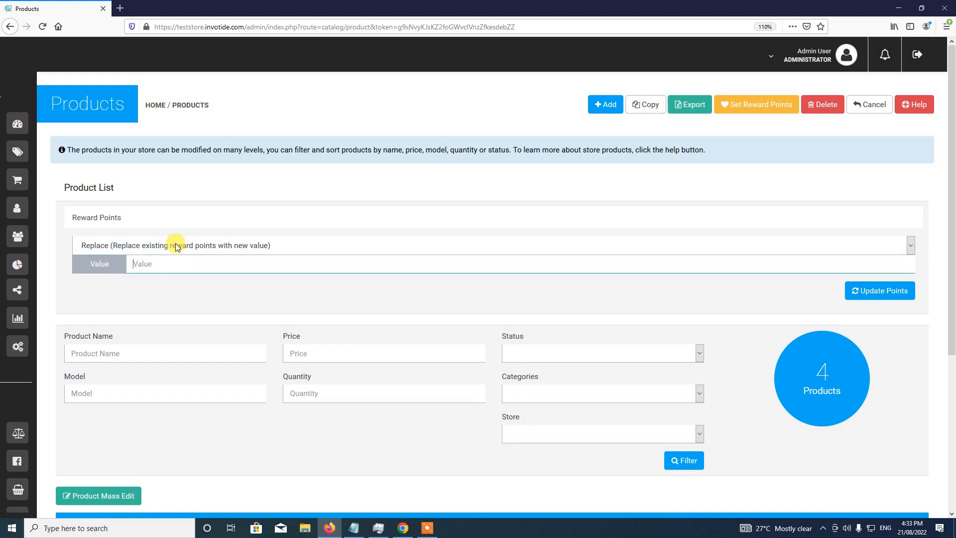
pyautogui.write('30')
pyautogui.click(890, 293)
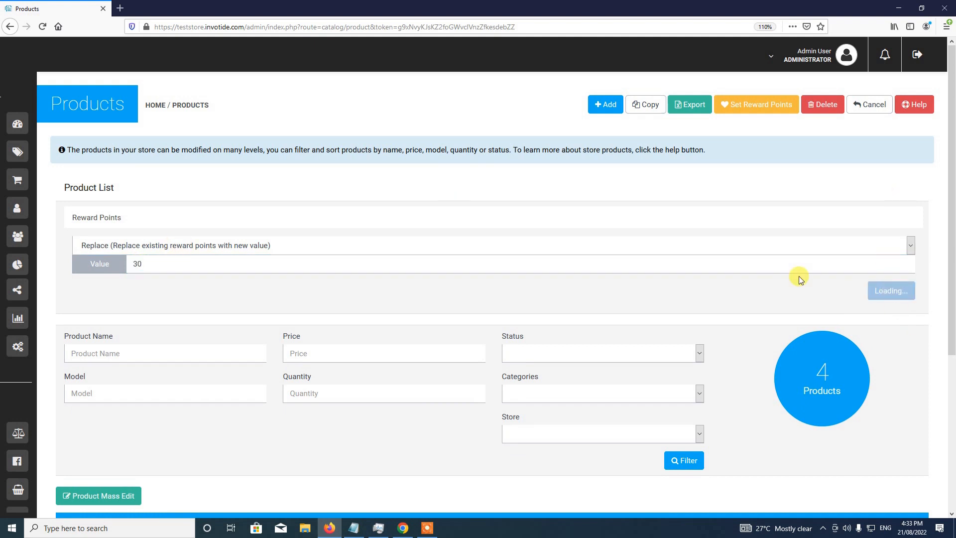
# - Select Product 2 in the product list for the next points update
pyautogui.scroll(-5, 777, 269)
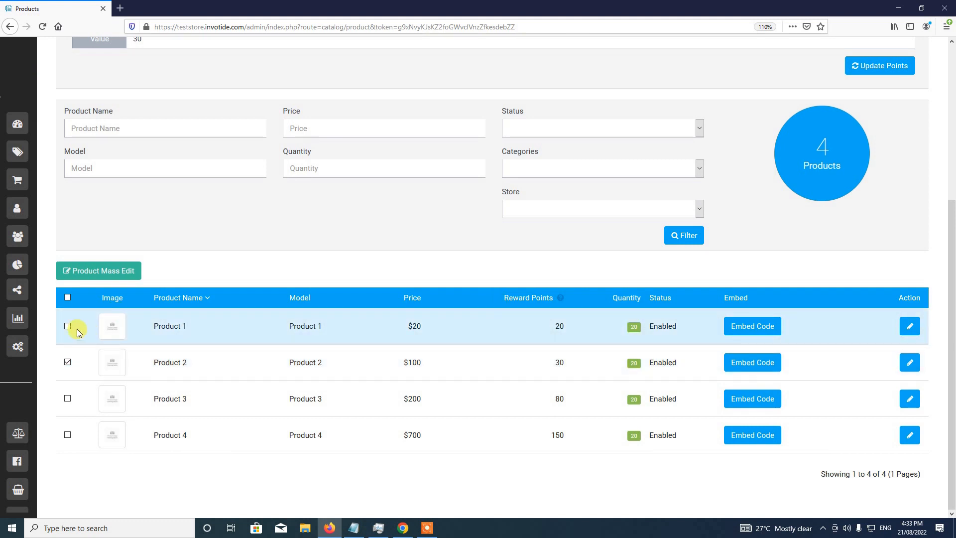
pyautogui.click(67, 397)
pyautogui.click(62, 359)
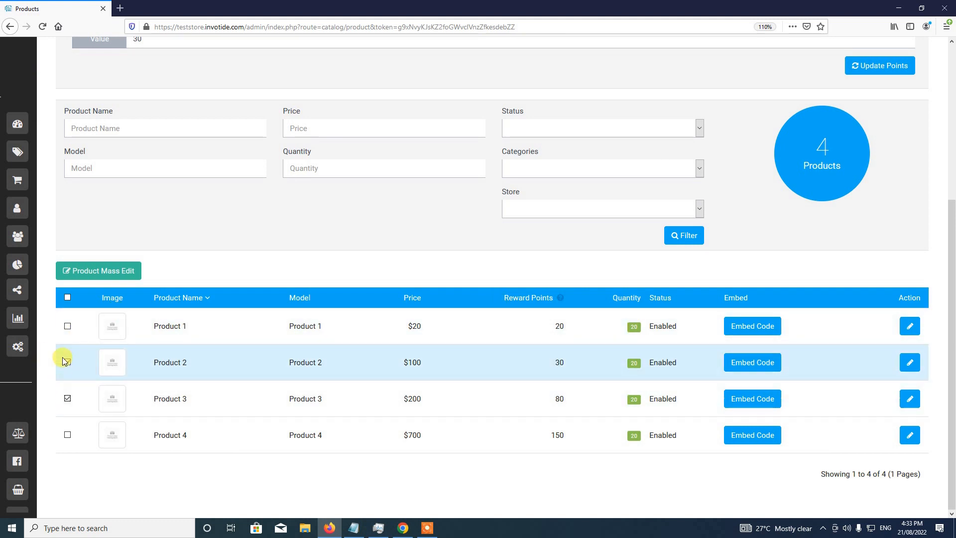
pyautogui.click(65, 365)
pyautogui.click(67, 362)
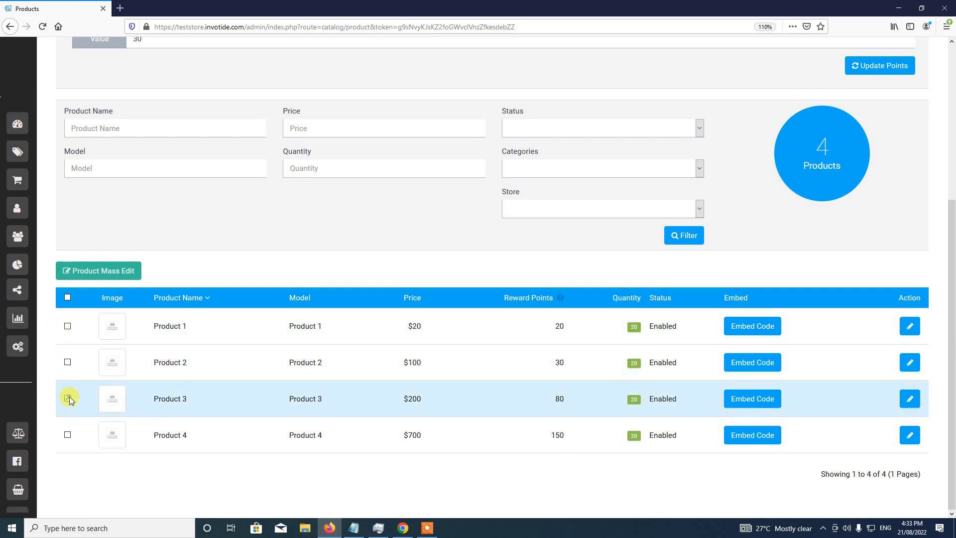
pyautogui.click(68, 363)
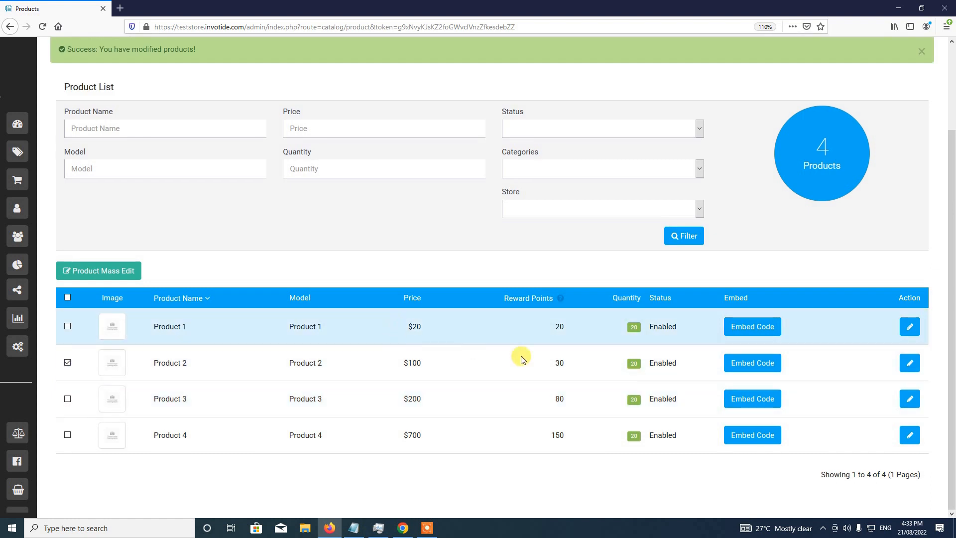
pyautogui.scroll(2, 550, 359)
# - Change the replacement value to 40 and update Product 2's reward points
pyautogui.click(921, 152)
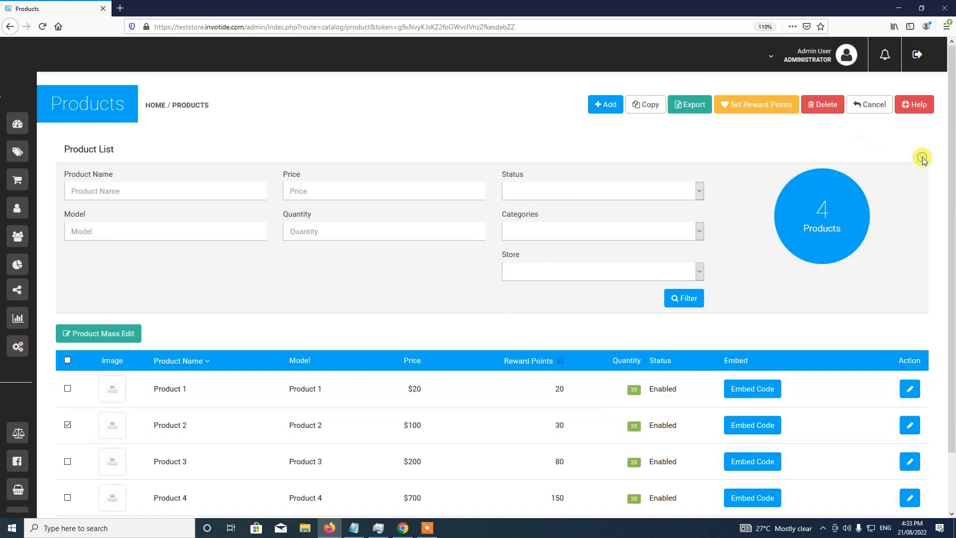
pyautogui.click(769, 112)
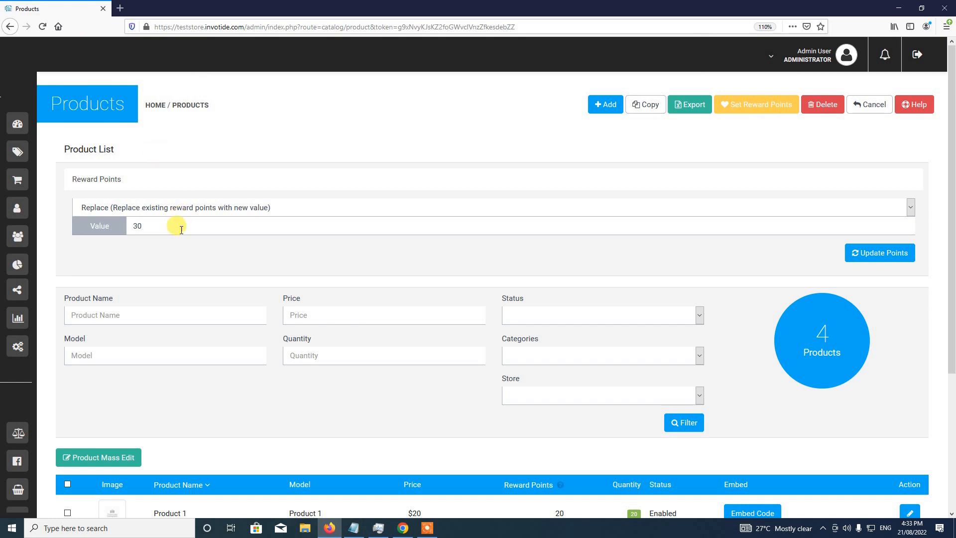
pyautogui.click(135, 226)
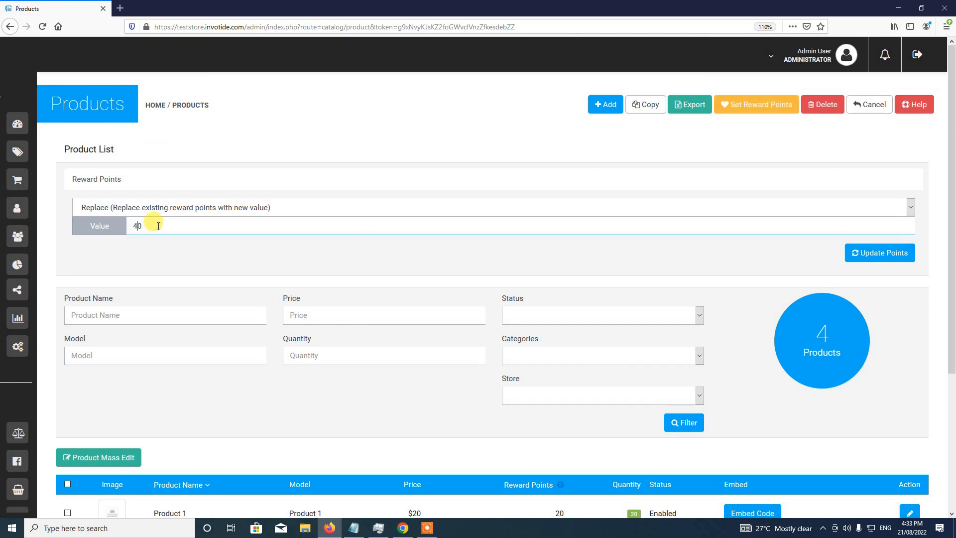
pyautogui.write('4')
pyautogui.click(885, 255)
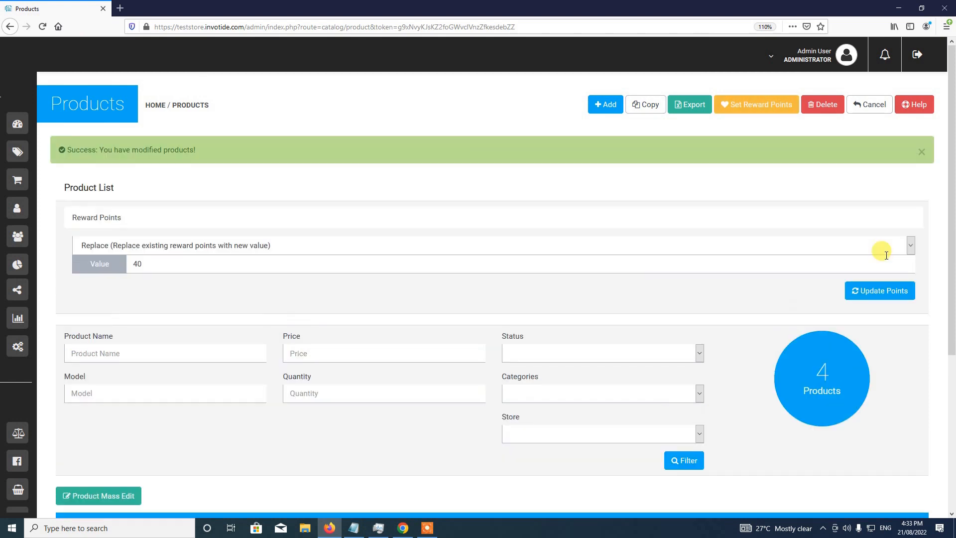
pyautogui.scroll(-5, 632, 279)
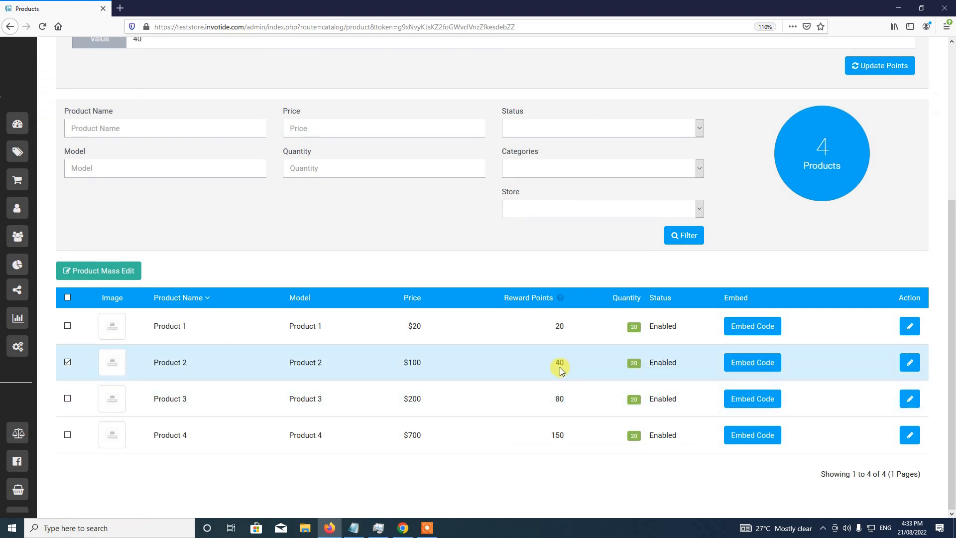
pyautogui.scroll(5, 563, 369)
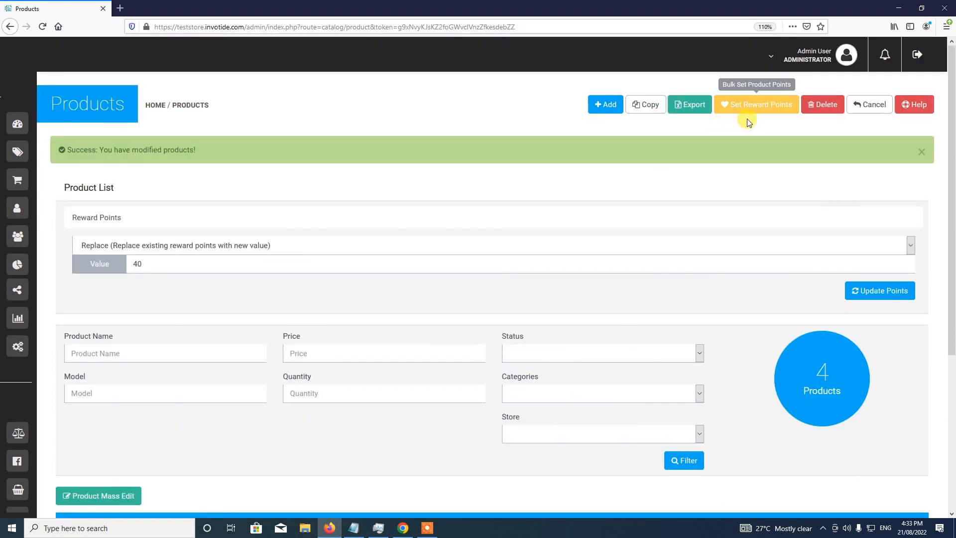
pyautogui.click(921, 152)
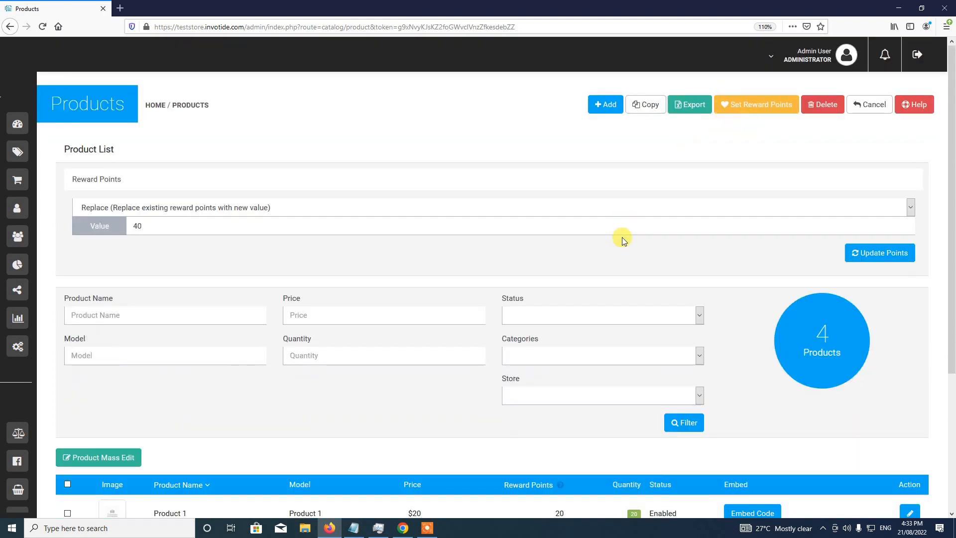
pyautogui.scroll(-4, 618, 237)
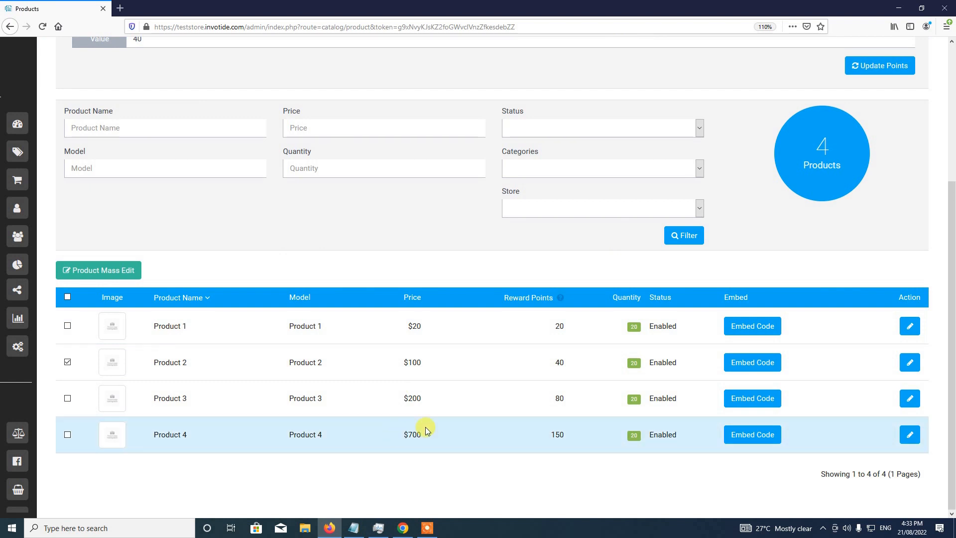
pyautogui.scroll(3, 426, 429)
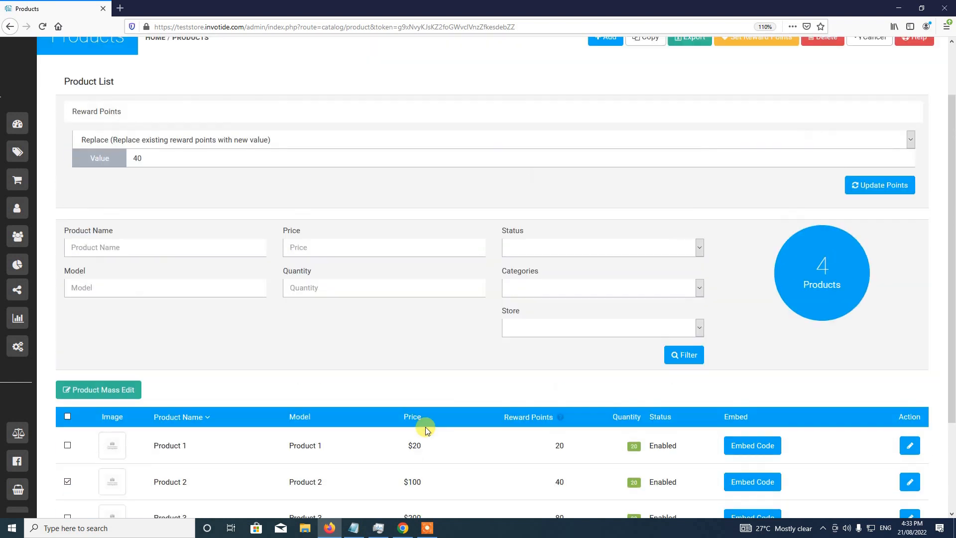
pyautogui.scroll(2, 425, 428)
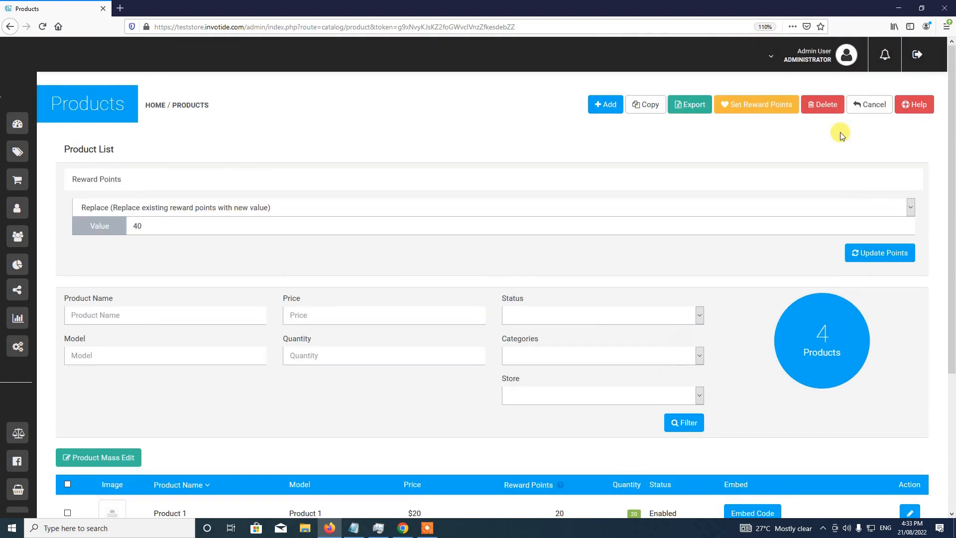
# - Open Your Store from the Admin User menu and switch its currency to US Dollar
pyautogui.click(816, 67)
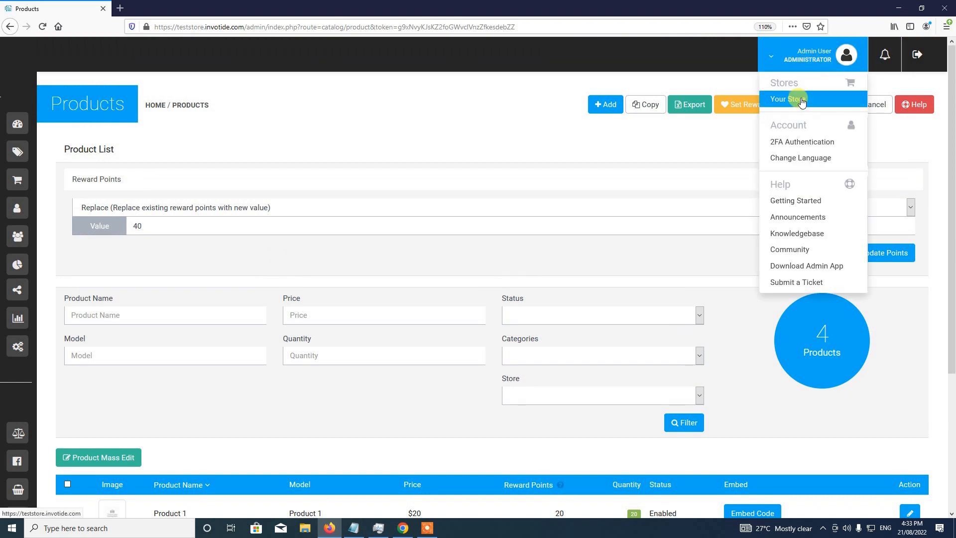
pyautogui.click(801, 100)
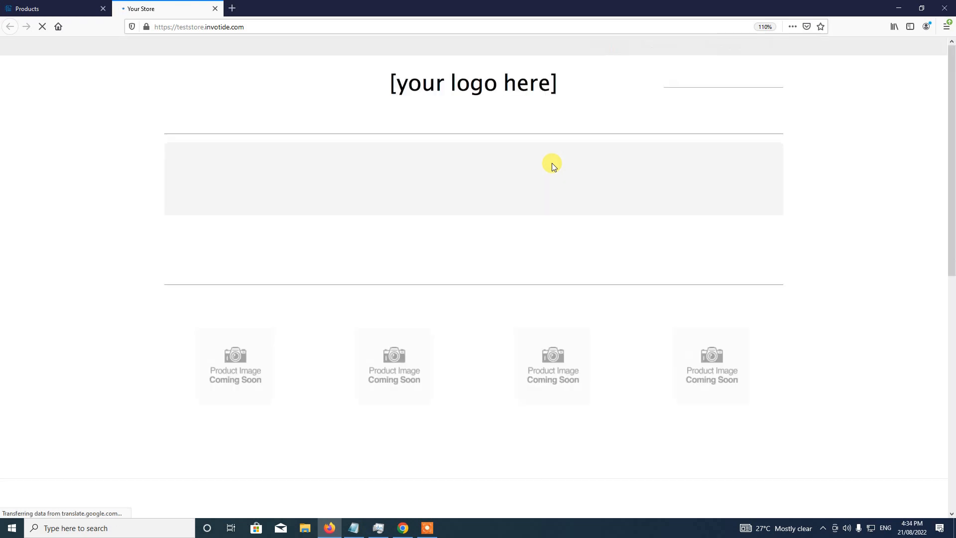
pyautogui.scroll(-3, 784, 257)
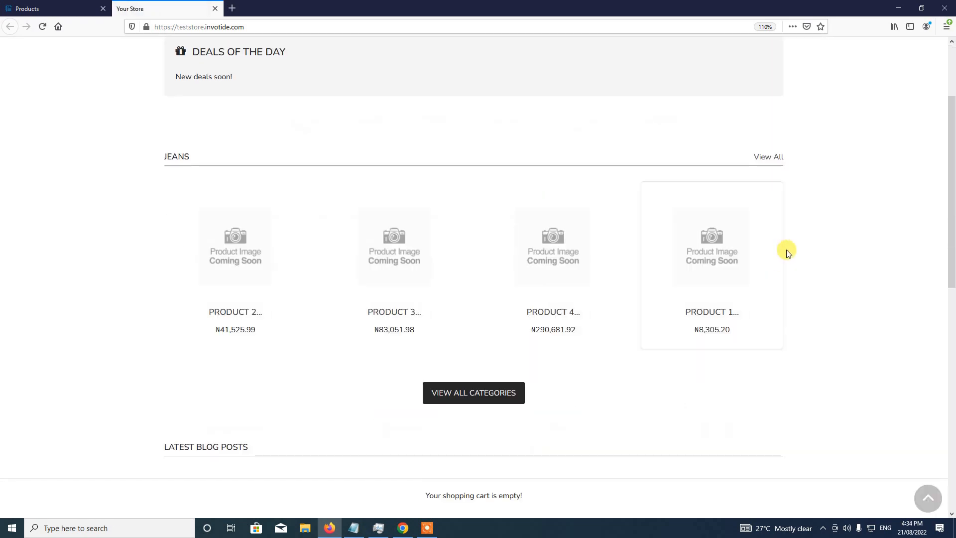
pyautogui.scroll(1, 672, 329)
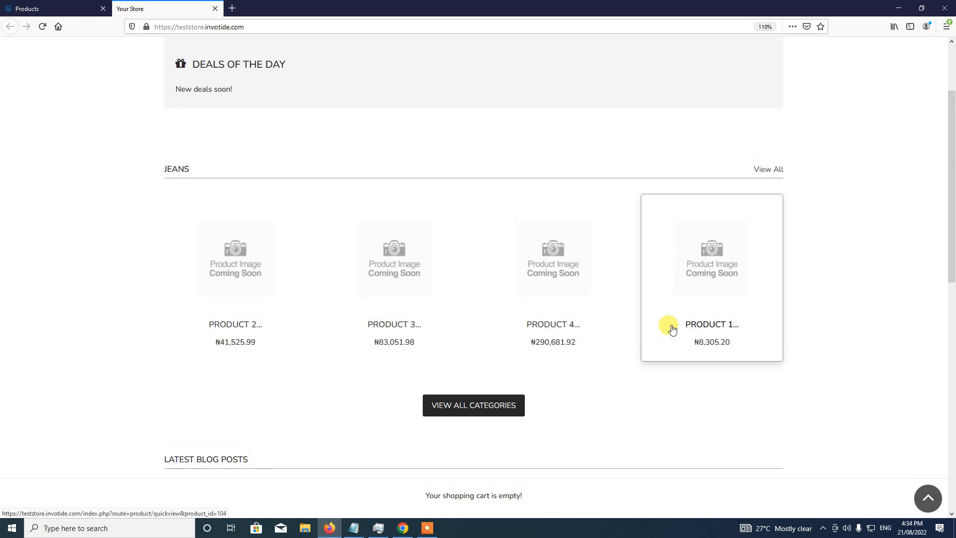
pyautogui.scroll(3, 673, 329)
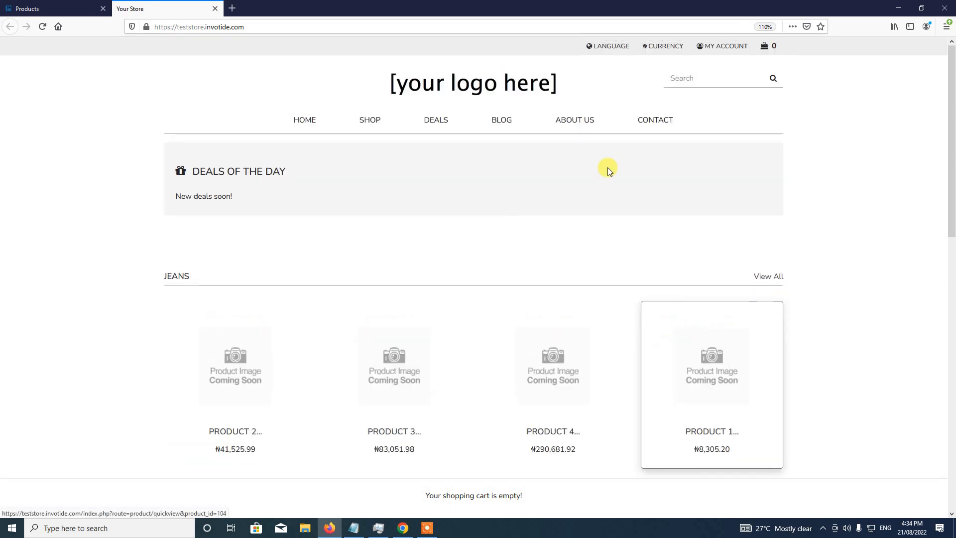
pyautogui.click(668, 51)
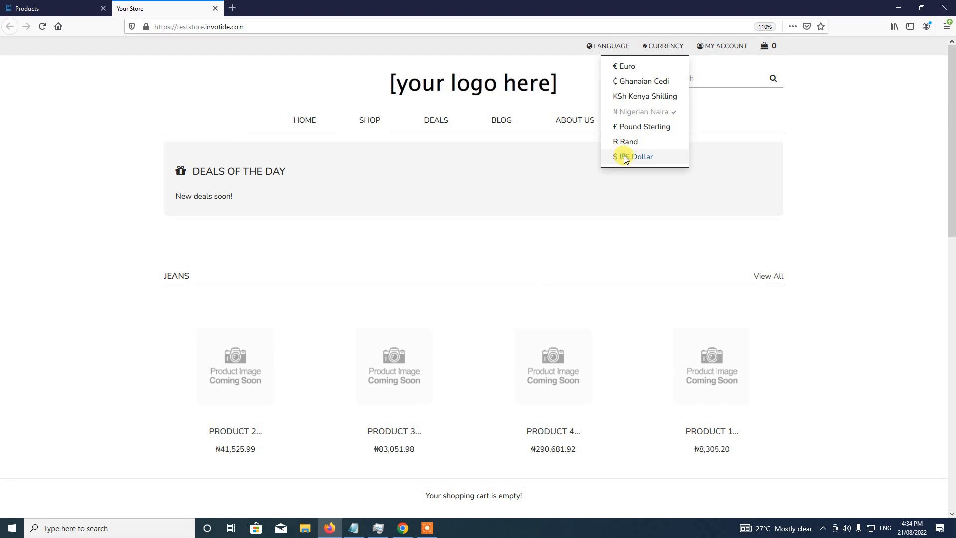
pyautogui.click(626, 157)
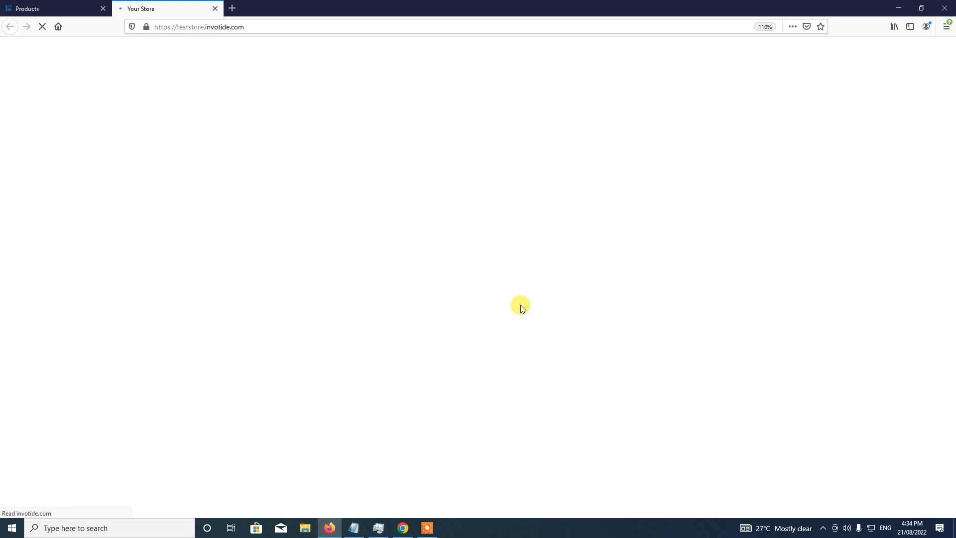
pyautogui.scroll(-3, 446, 301)
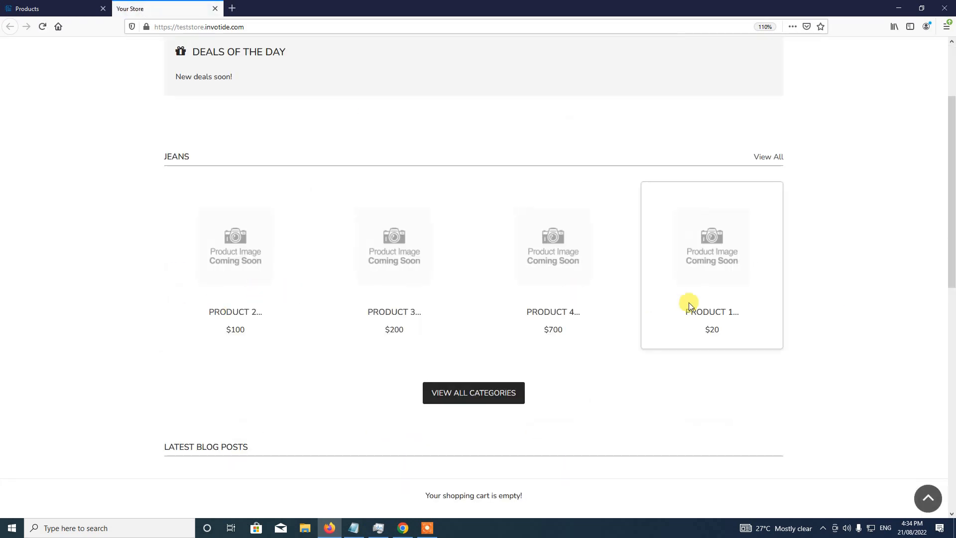
# - Open Product 1's quick view on the storefront
pyautogui.click(34, 4)
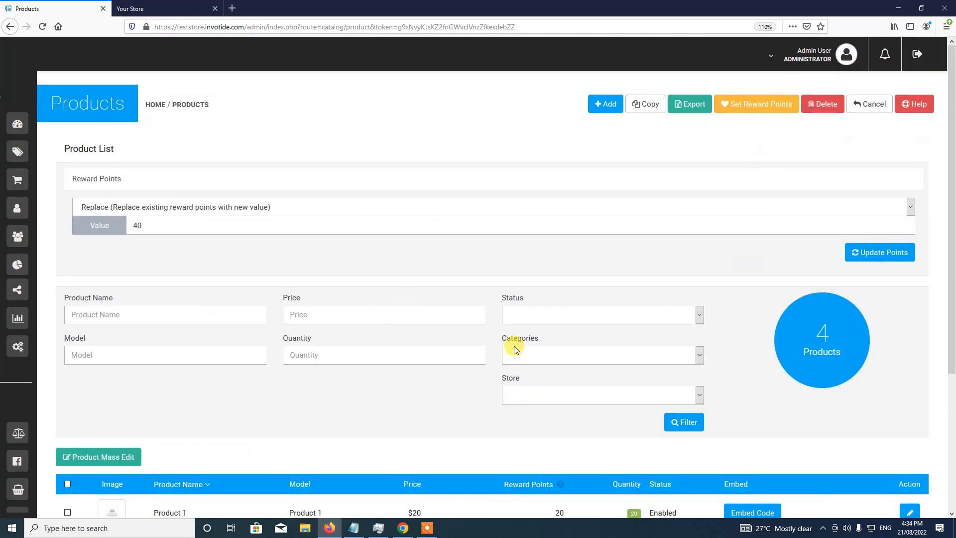
pyautogui.scroll(-3, 473, 378)
pyautogui.click(198, 3)
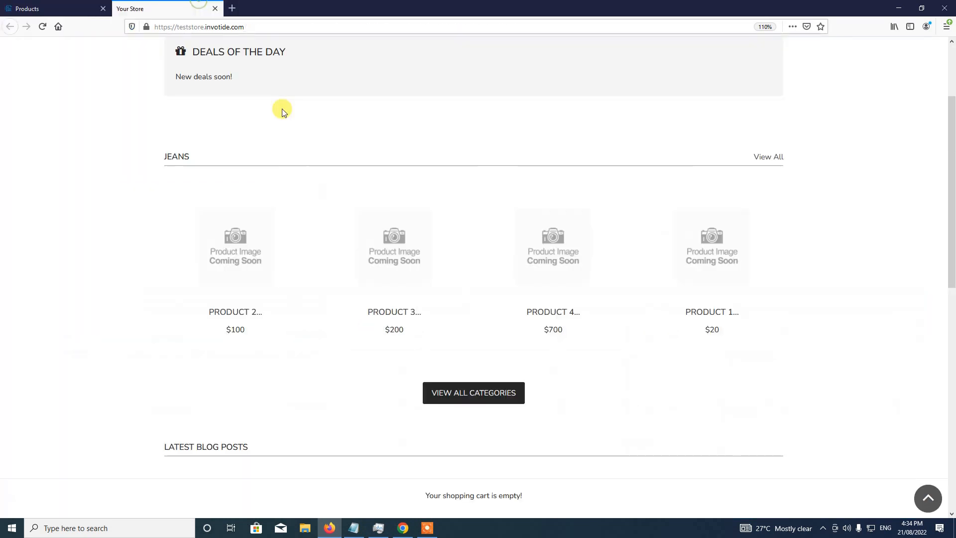
pyautogui.click(714, 272)
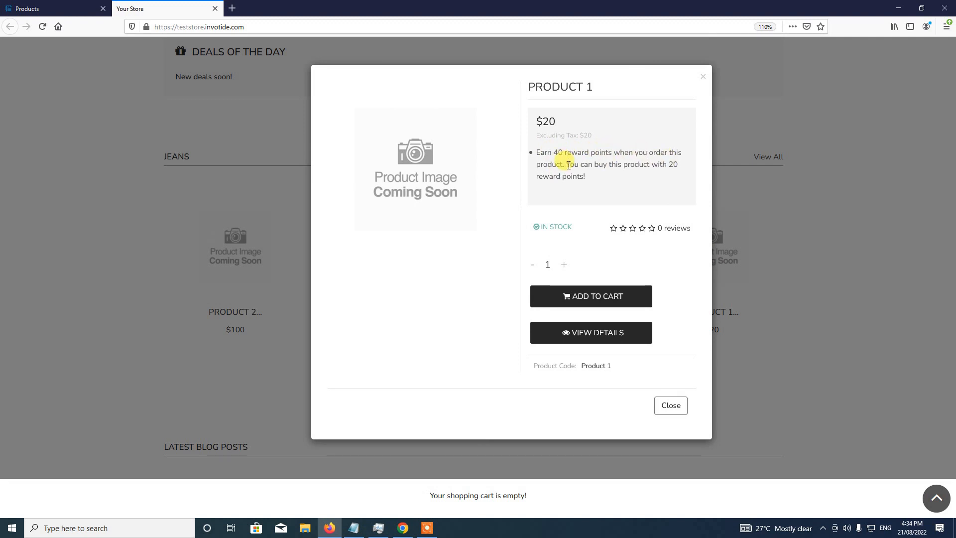
# - Compare Product 1's 20 reward points and 40 points earned against the admin Product List
pyautogui.doubleClick(676, 165)
pyautogui.click(599, 164)
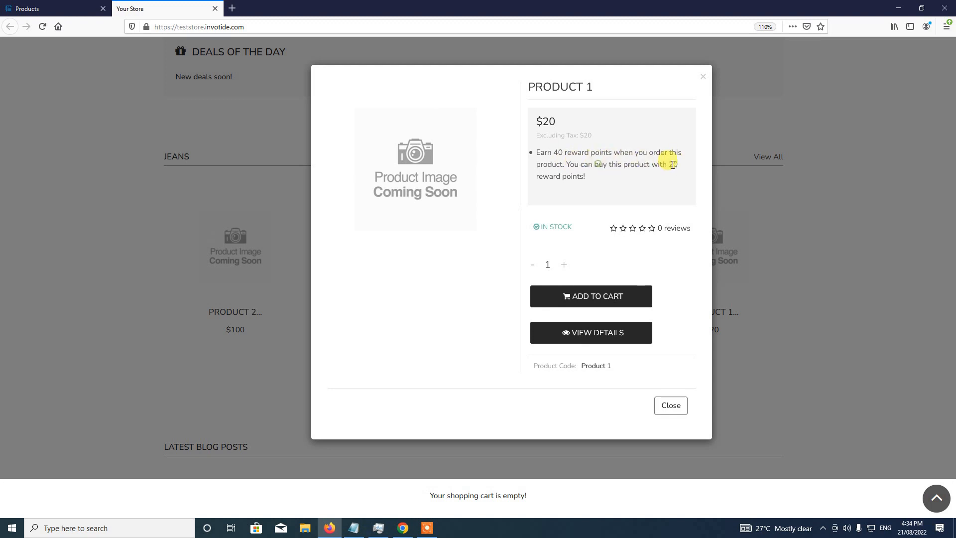
pyautogui.doubleClick(673, 165)
pyautogui.click(15, 5)
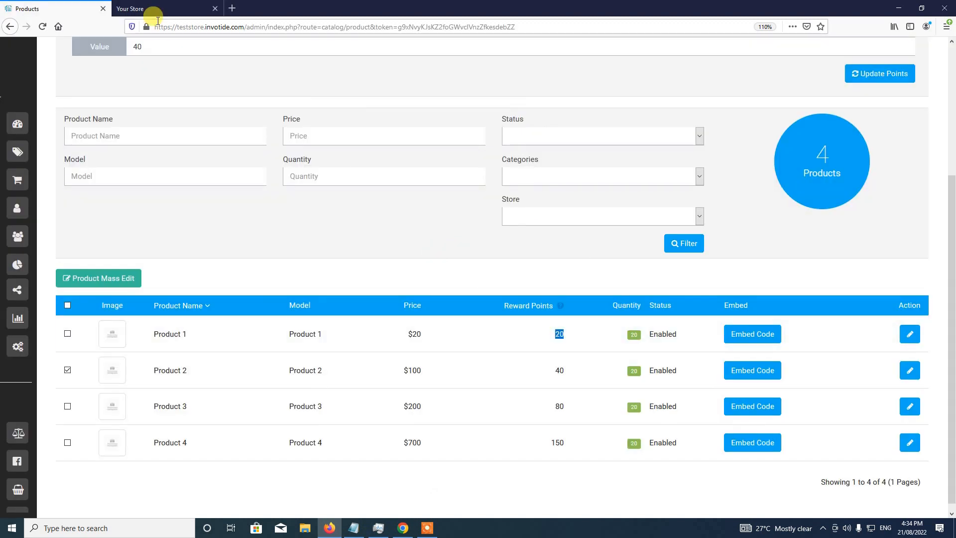
pyautogui.click(139, 8)
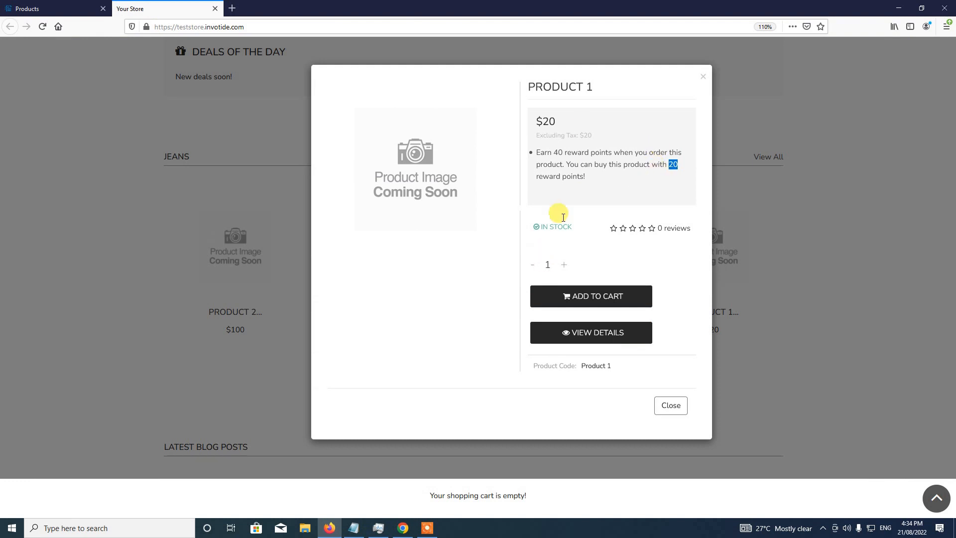
pyautogui.moveTo(553, 153); pyautogui.dragTo(562, 153)
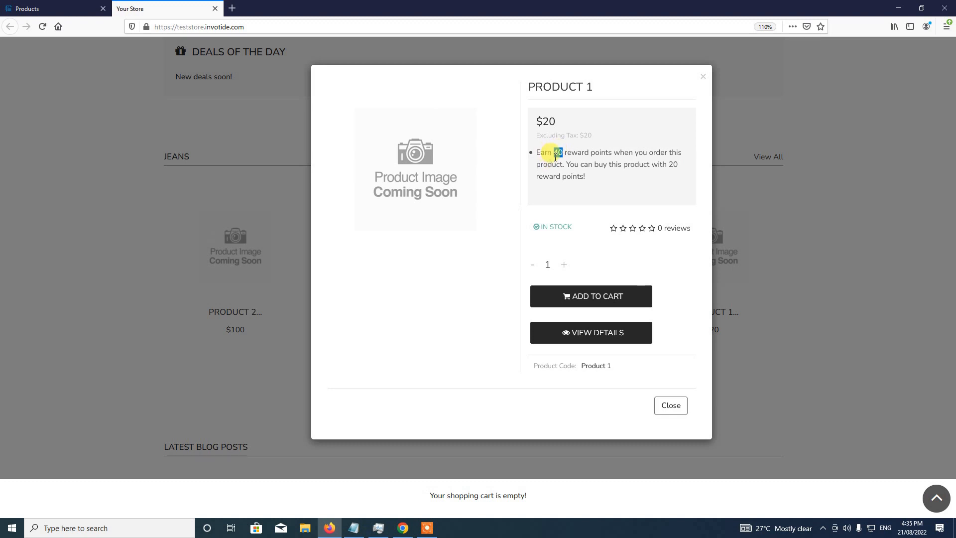
pyautogui.click(23, 6)
pyautogui.moveTo(33, 49)
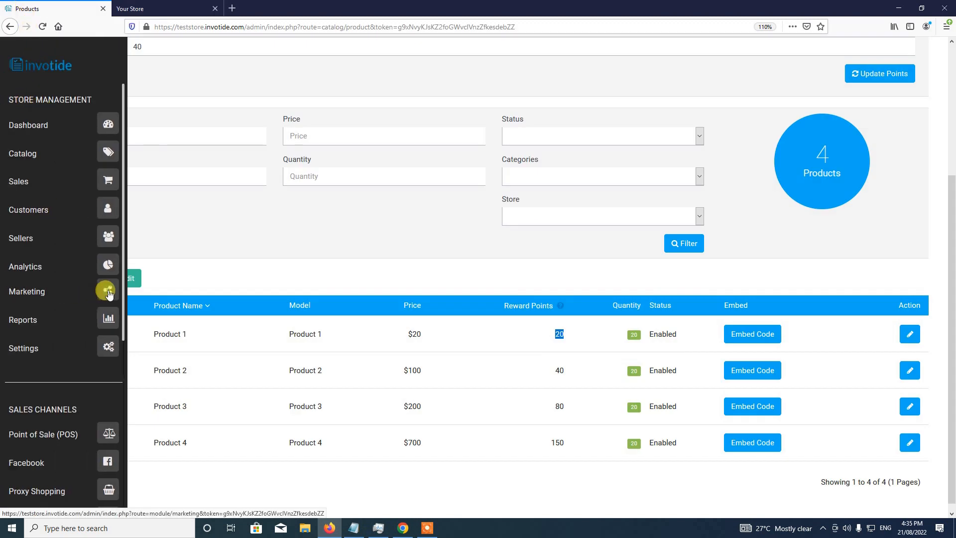
# - Open the All Products reward point rule from Marketing for editing
pyautogui.click(108, 292)
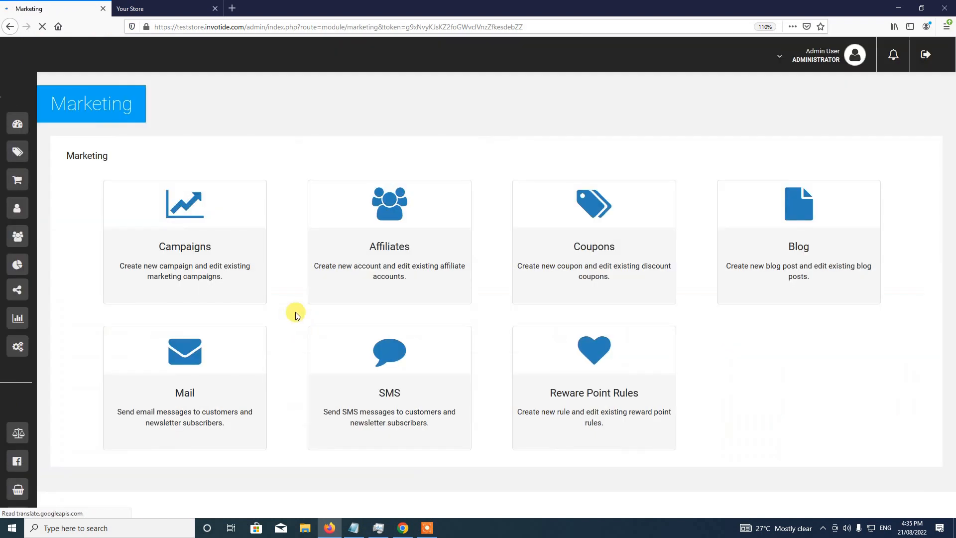
pyautogui.click(598, 382)
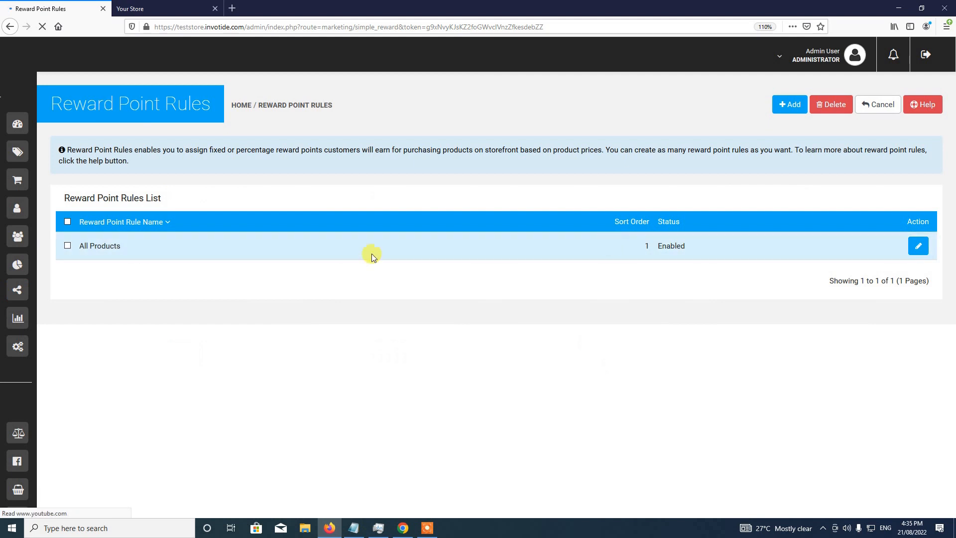
pyautogui.click(919, 247)
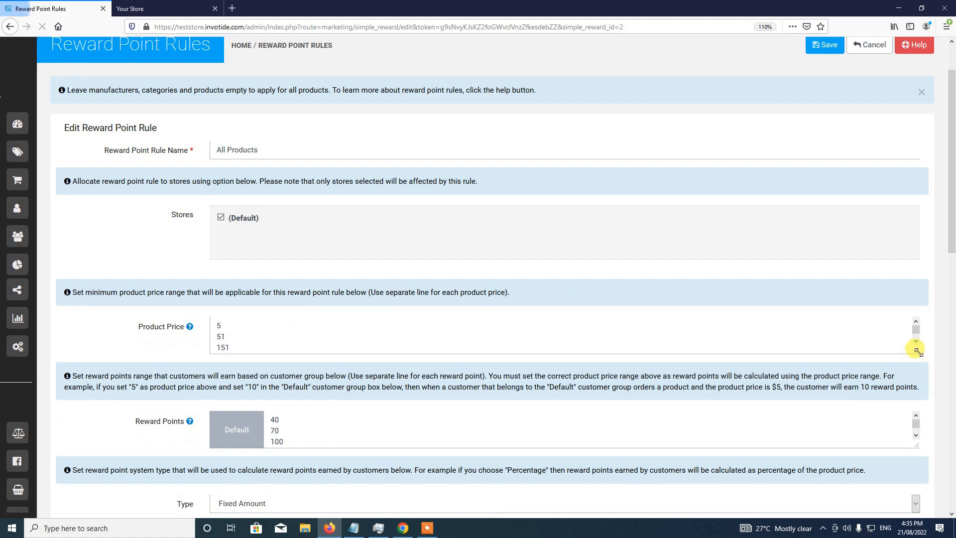
# - Enlarge the Product Price and Reward Points boxes so every threshold and value shows
pyautogui.moveTo(919, 351); pyautogui.dragTo(916, 367)
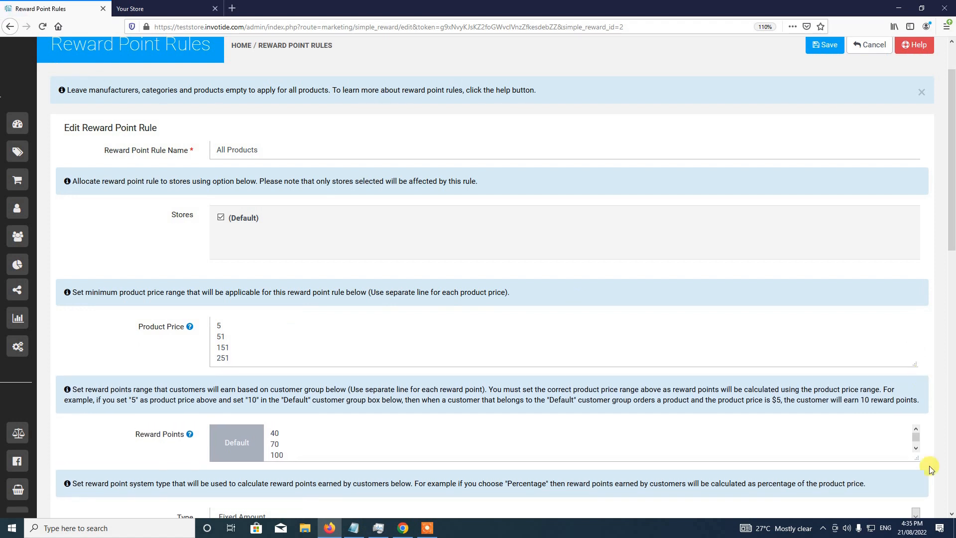
pyautogui.moveTo(921, 464)
pyautogui.mouseDown()
pyautogui.moveTo(925, 476)
pyautogui.moveTo(916, 460)
pyautogui.moveTo(915, 474)
pyautogui.mouseUp()
pyautogui.click(930, 461)
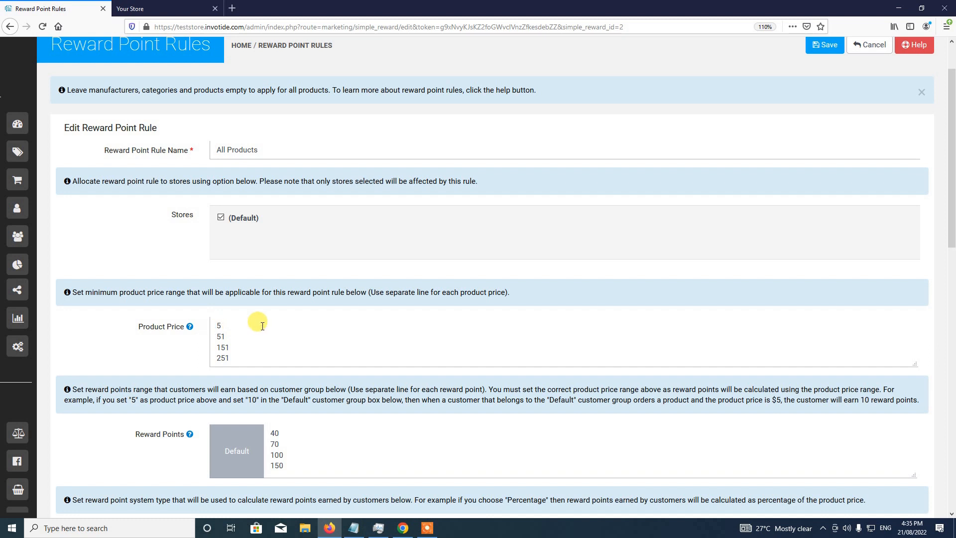
# - Match the rule's 40 points with Product 1's 40 points earned, then close the quick view
pyautogui.doubleClick(276, 433)
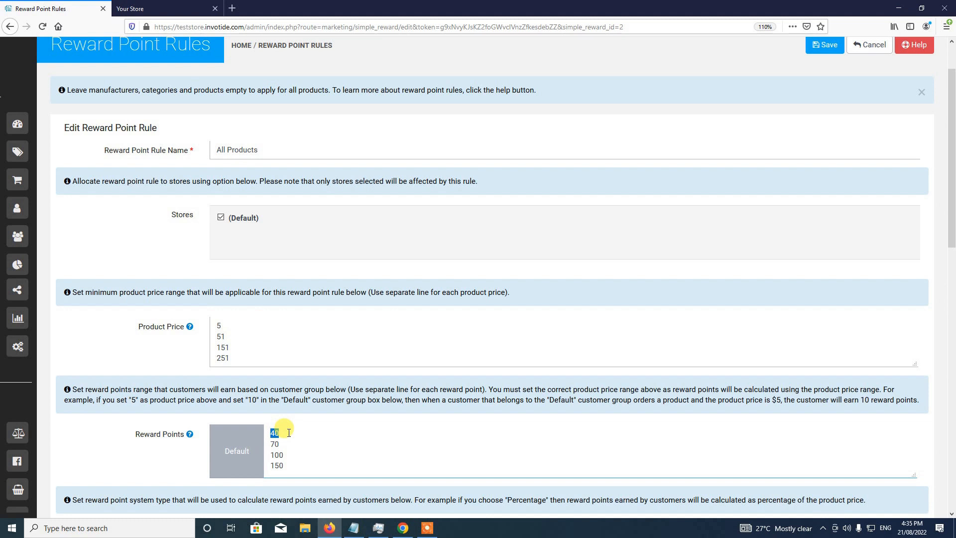
pyautogui.click(180, 9)
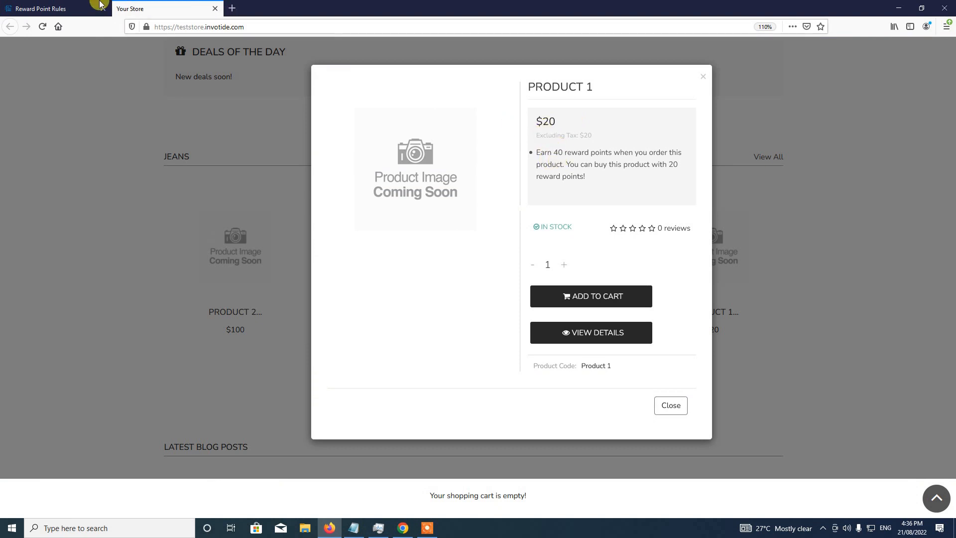
pyautogui.click(79, 8)
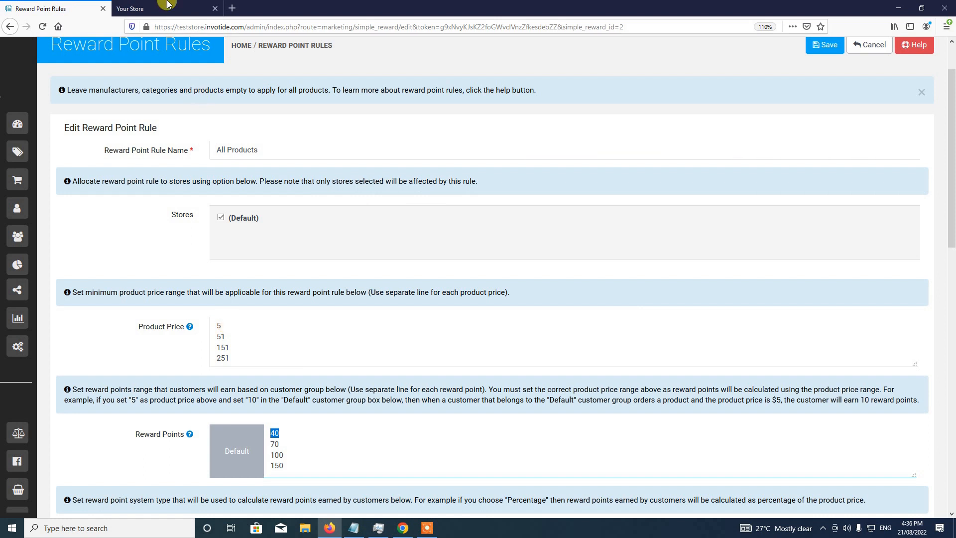
pyautogui.click(145, 8)
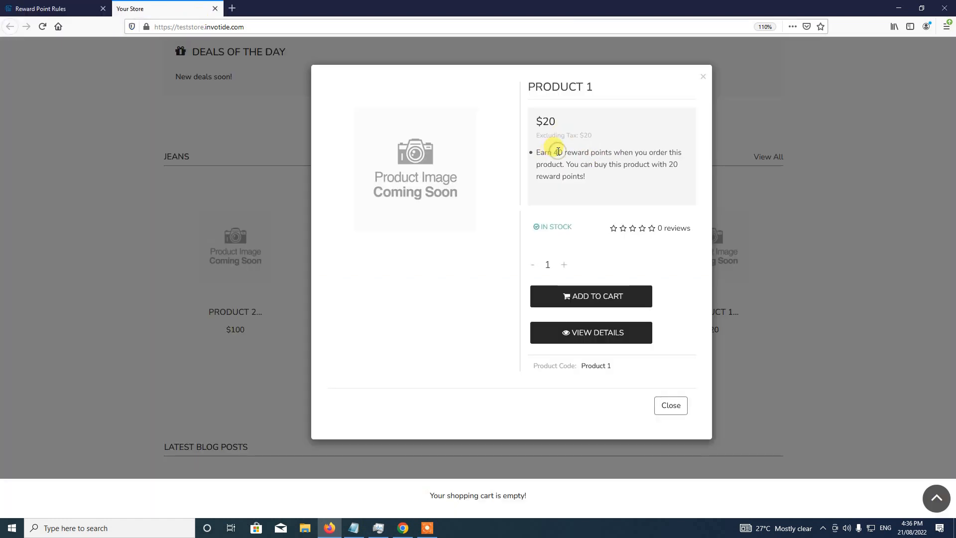
pyautogui.moveTo(554, 151); pyautogui.dragTo(563, 152)
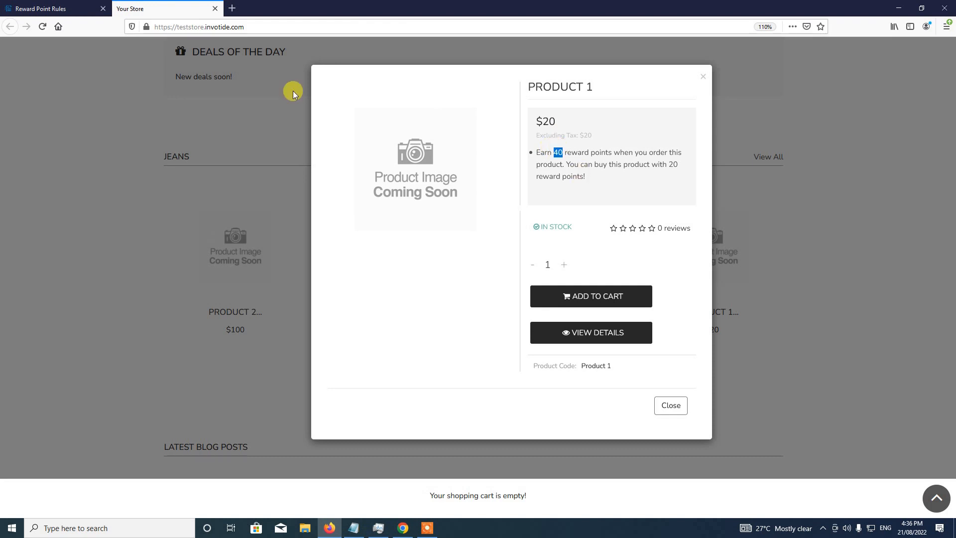
pyautogui.click(80, 8)
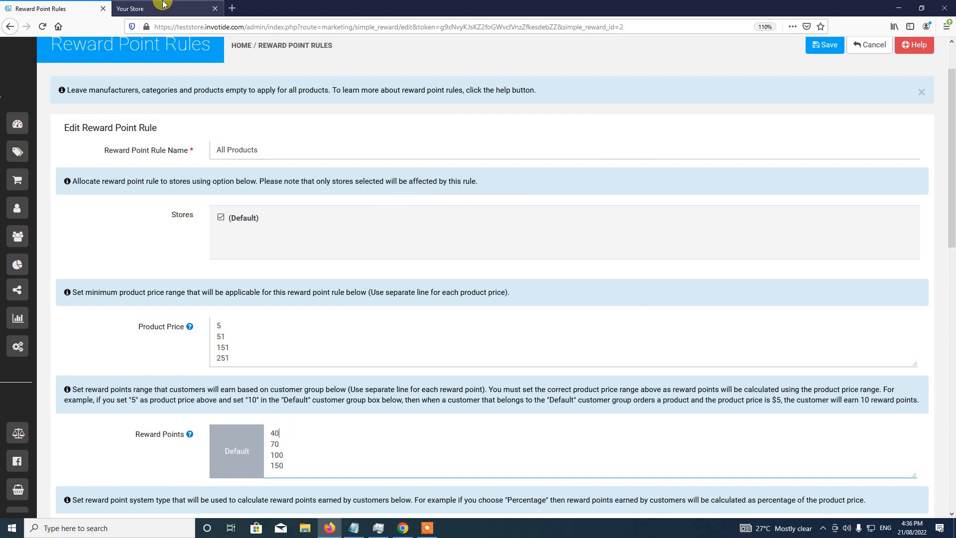
pyautogui.click(163, 6)
pyautogui.click(677, 407)
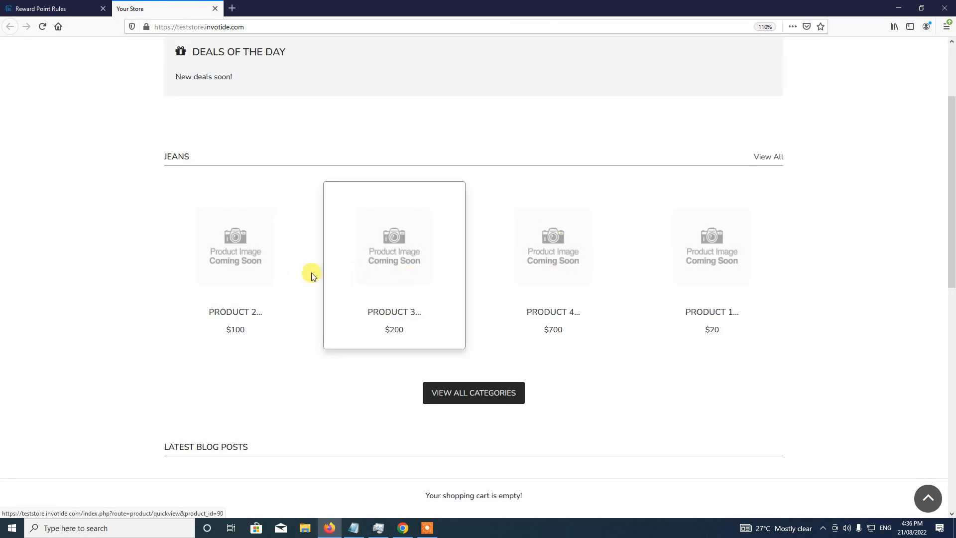
# - Open Product 2's quick view and compare its 70 earned points with the rule's price-51 value 70
pyautogui.click(241, 275)
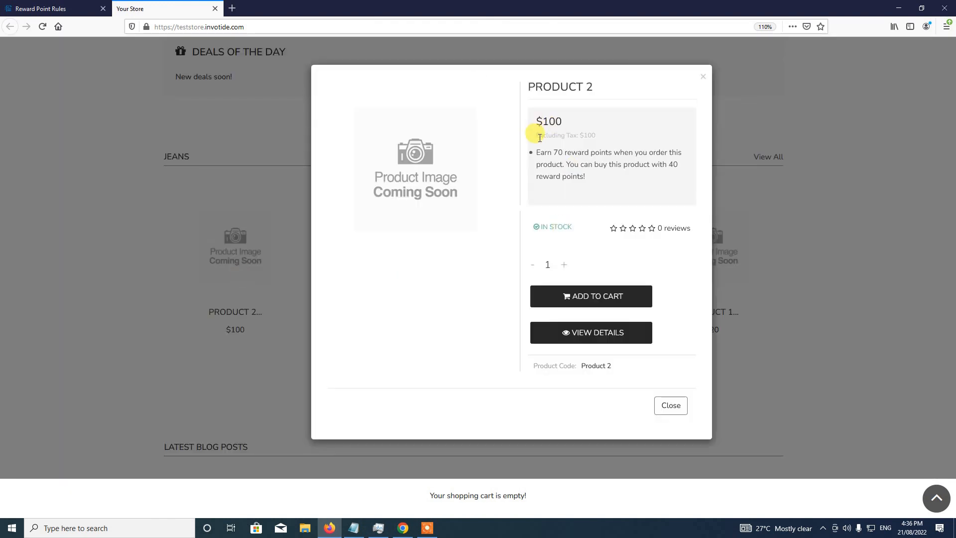
pyautogui.doubleClick(561, 152)
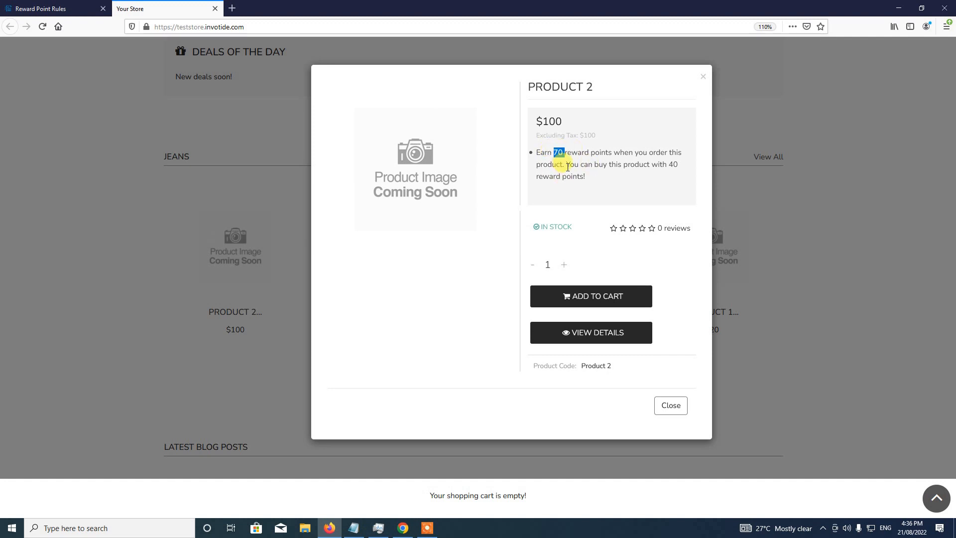
pyautogui.click(70, 8)
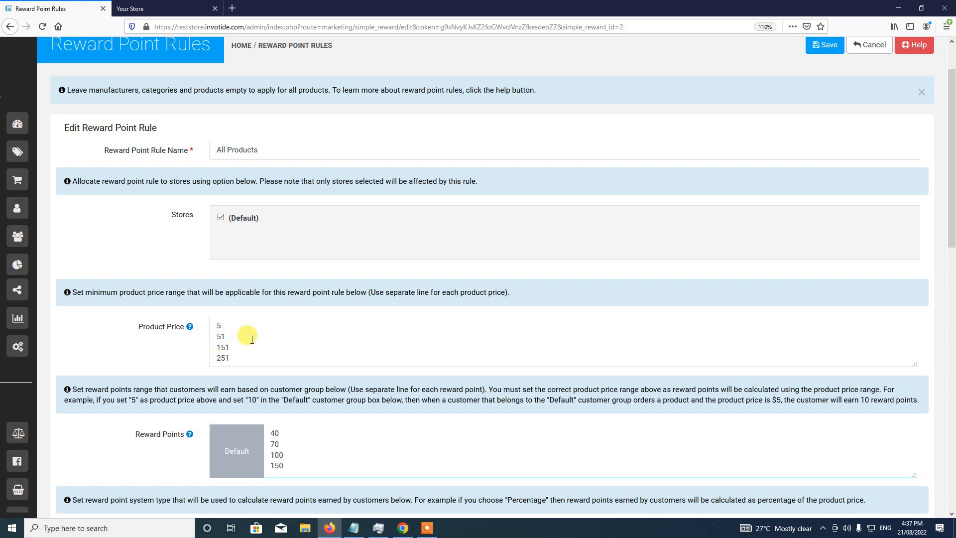
pyautogui.doubleClick(274, 444)
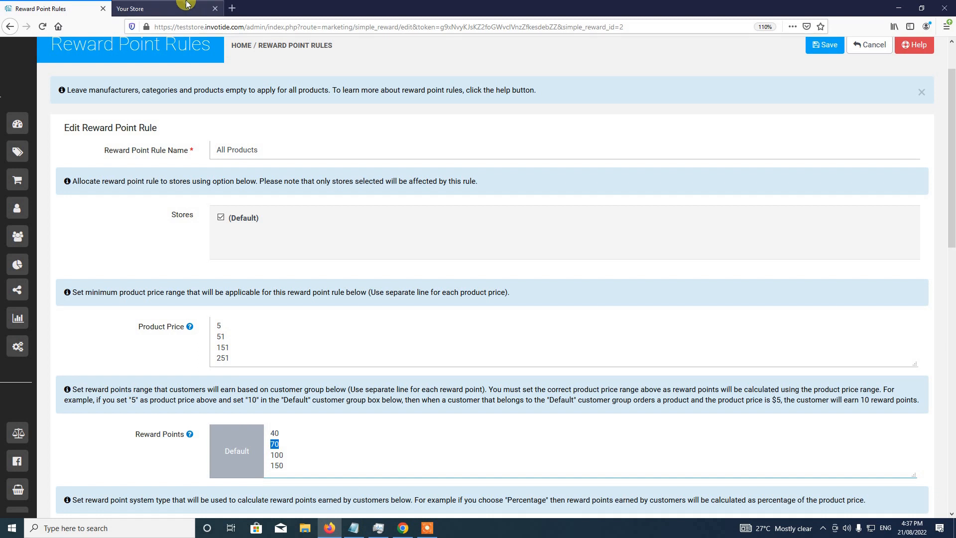
pyautogui.click(149, 9)
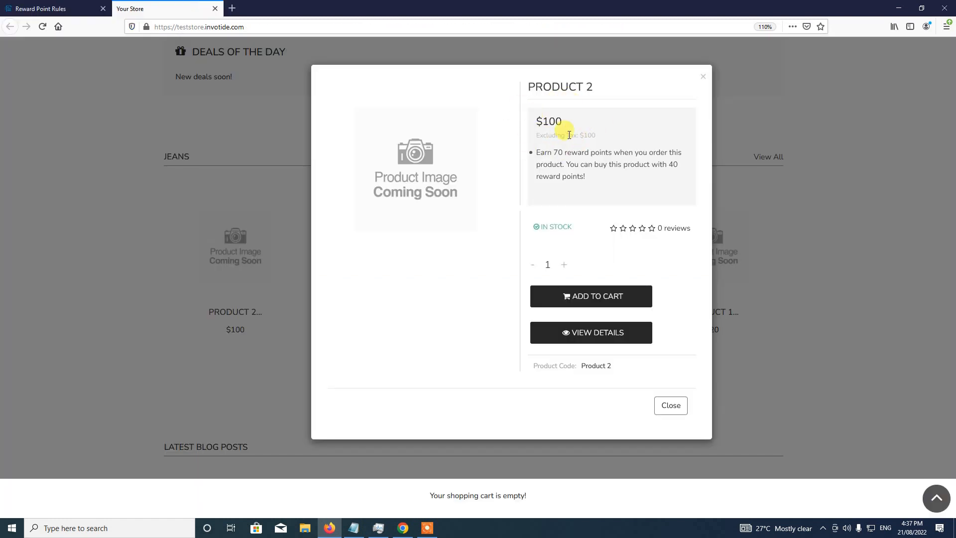
pyautogui.click(45, 9)
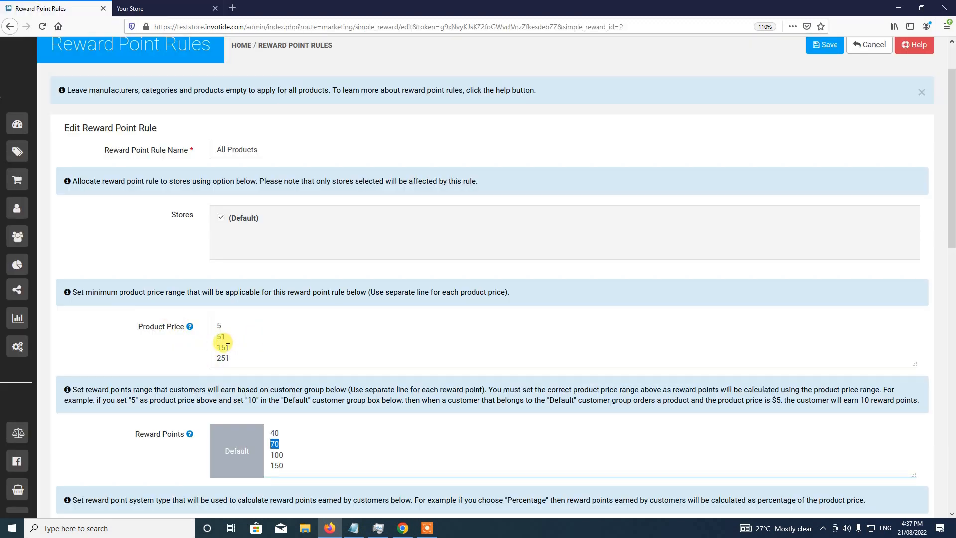
pyautogui.click(149, 8)
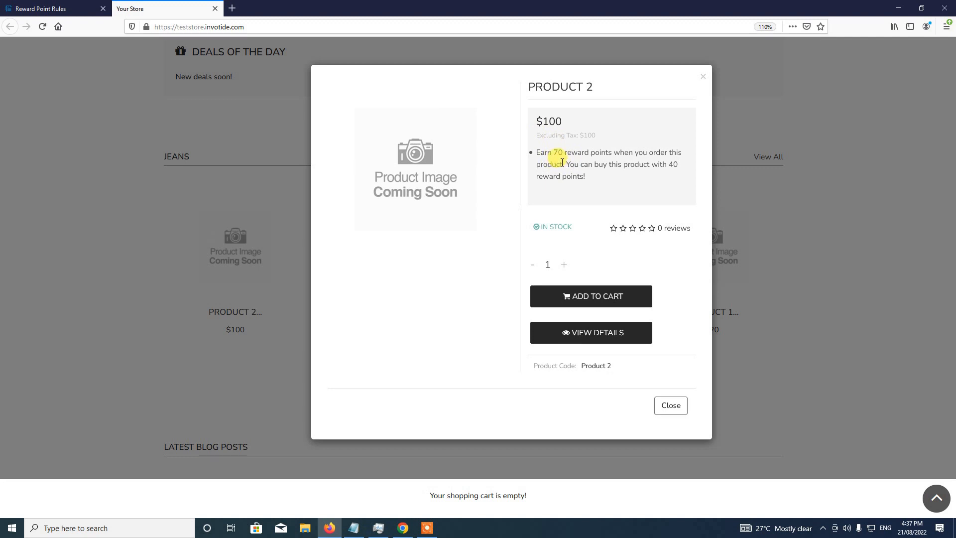
pyautogui.click(40, 8)
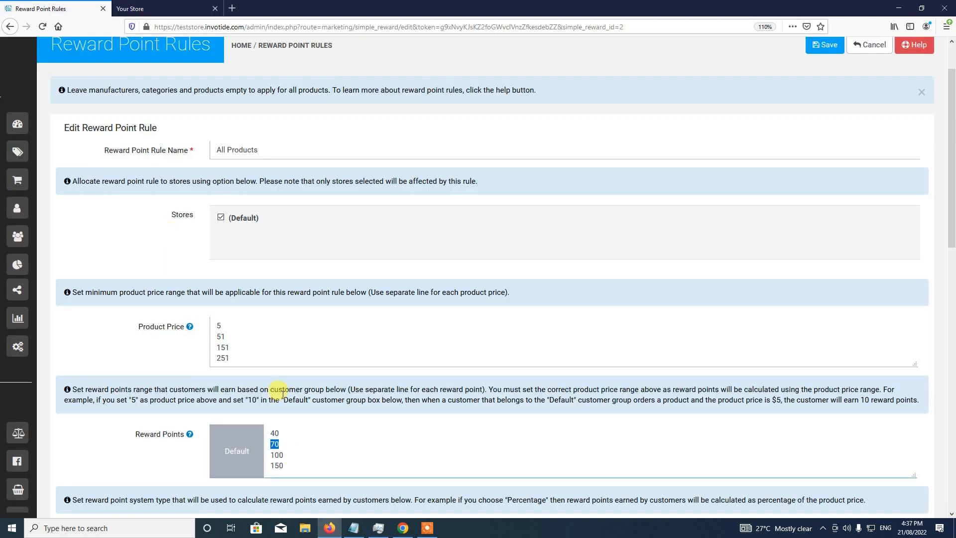
pyautogui.doubleClick(292, 445)
pyautogui.click(157, 9)
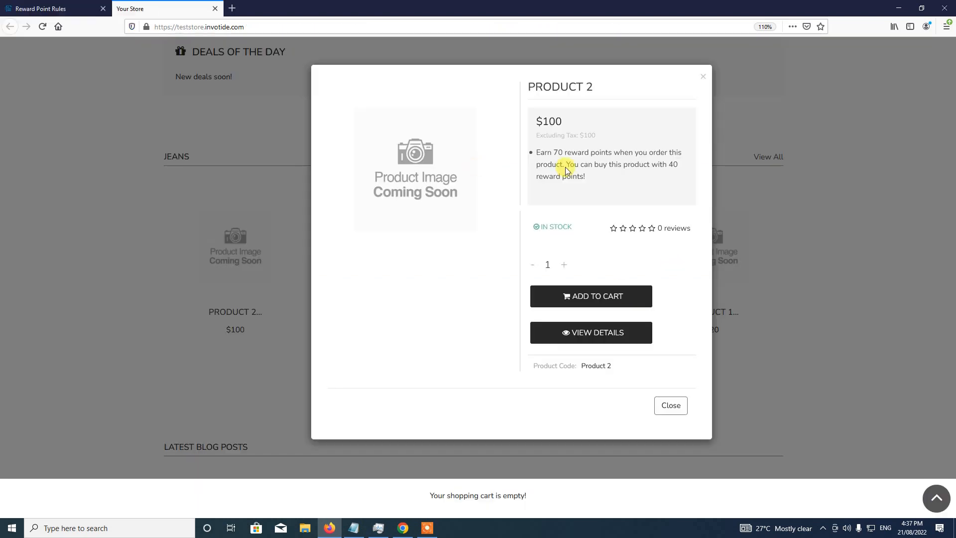
pyautogui.click(38, 8)
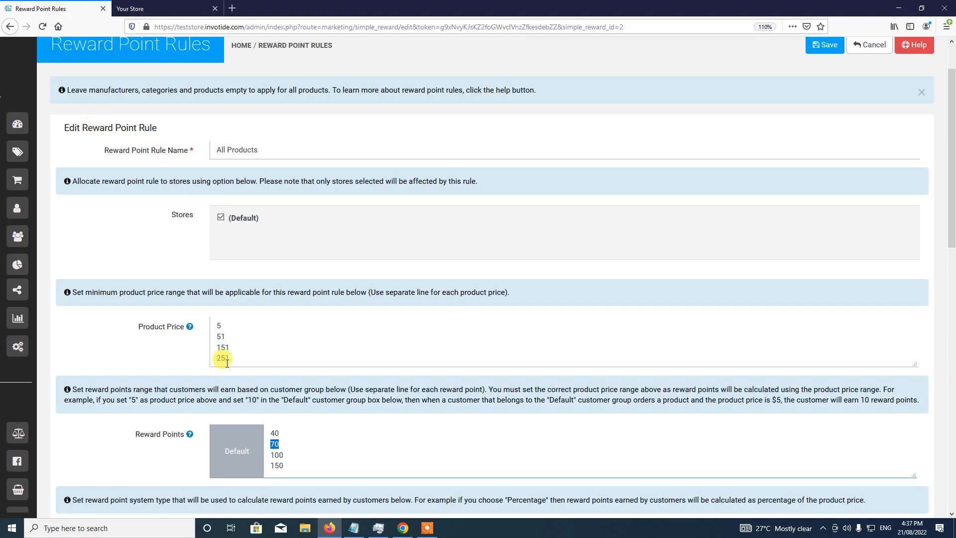
pyautogui.hotkey('ctrl', 'Tab')
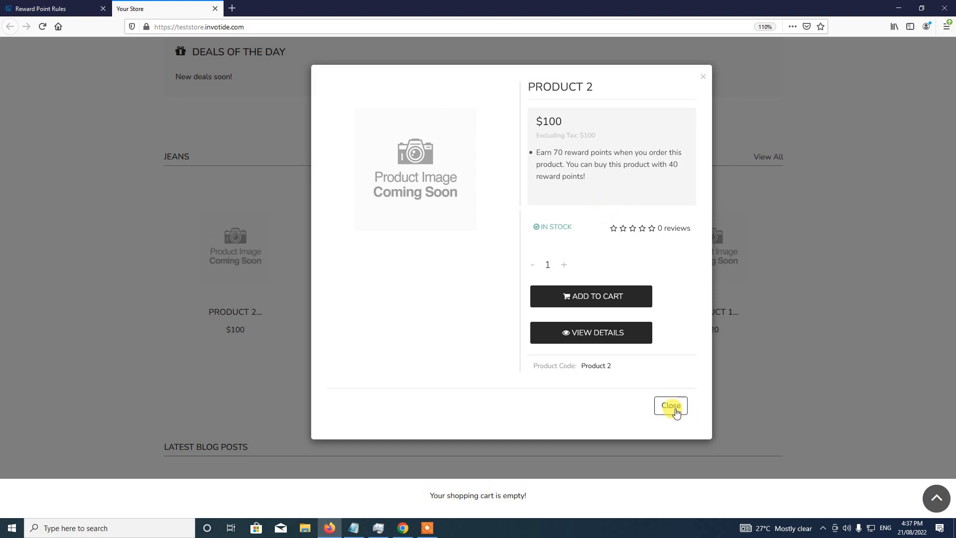
# - Add Product 2 to the cart and go to checkout
pyautogui.click(571, 297)
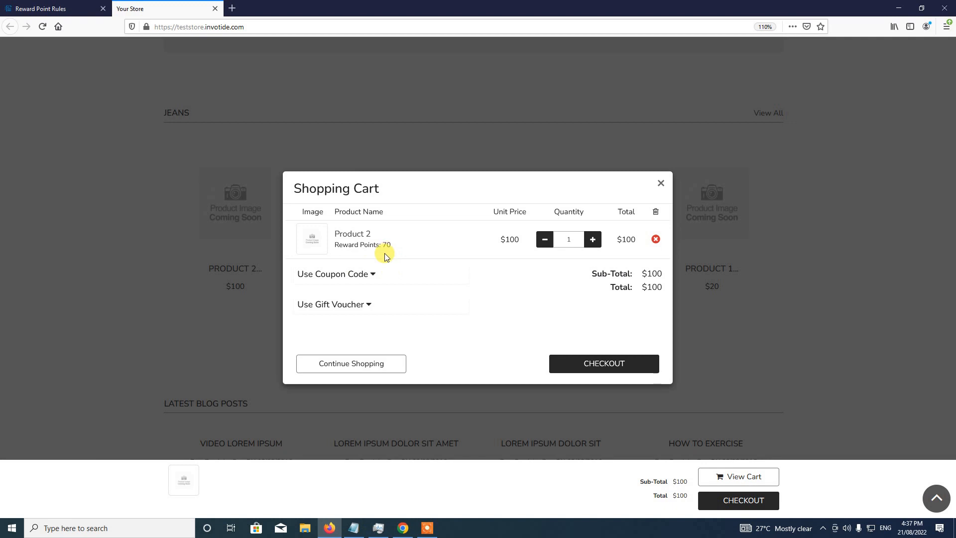
pyautogui.click(604, 366)
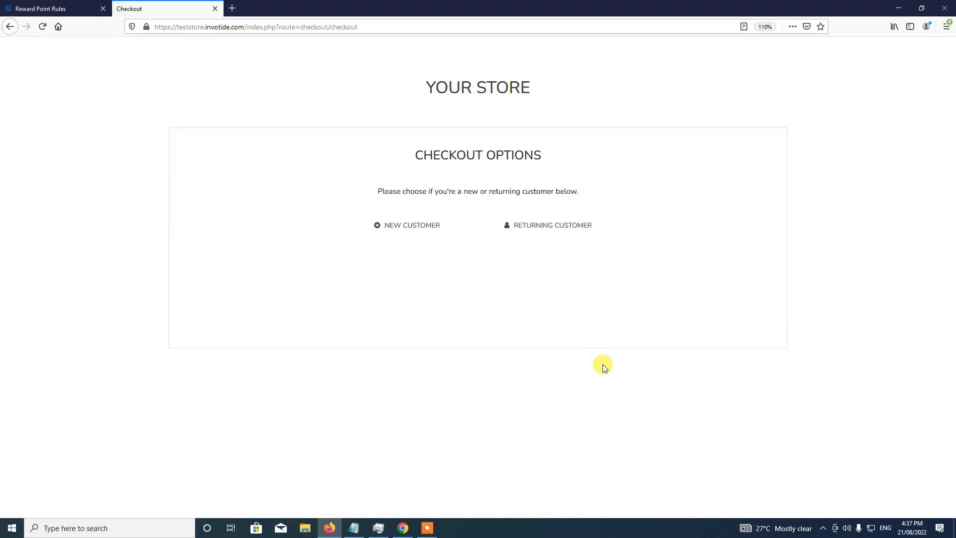
# - Log in as a returning customer with the customer's e-mail and password
pyautogui.click(540, 231)
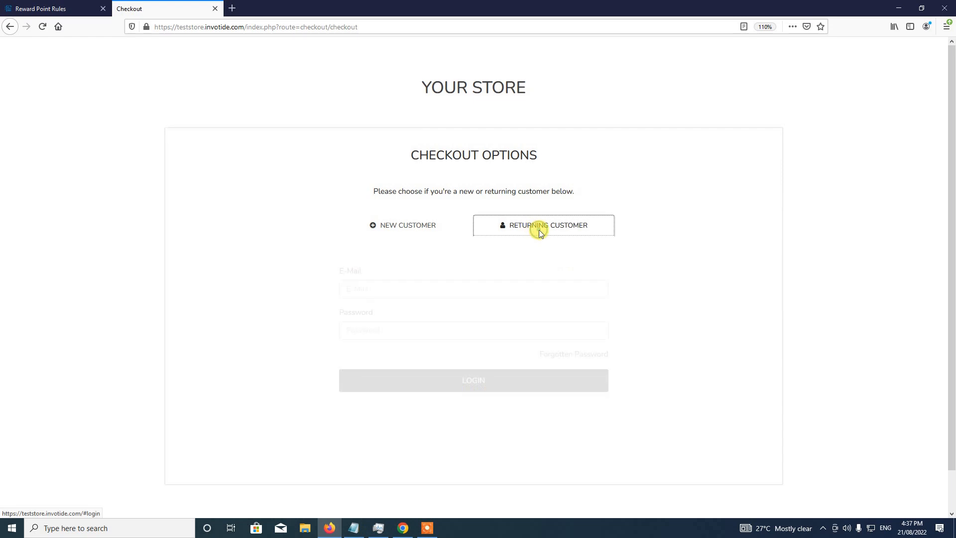
pyautogui.click(460, 291)
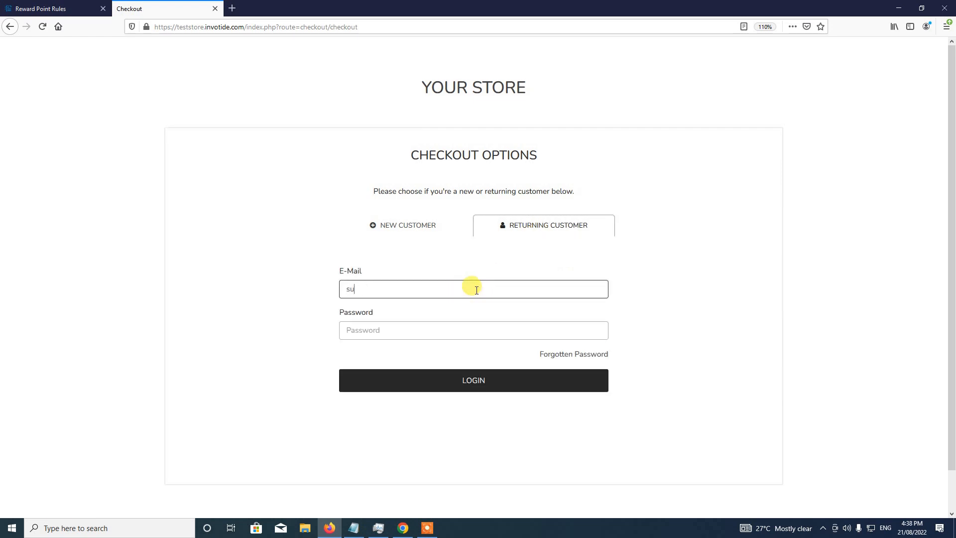
pyautogui.press('Tab')
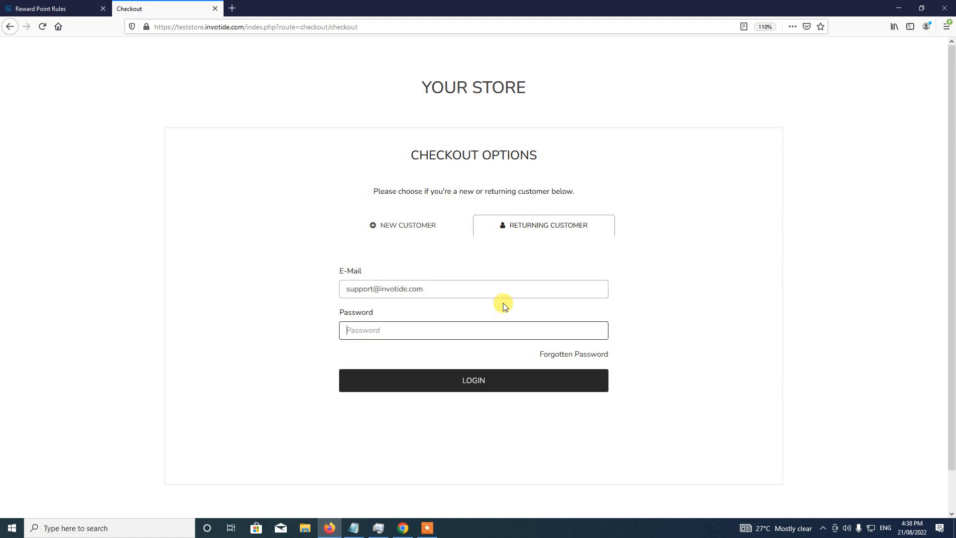
pyautogui.write('••••••••')
pyautogui.click(473, 384)
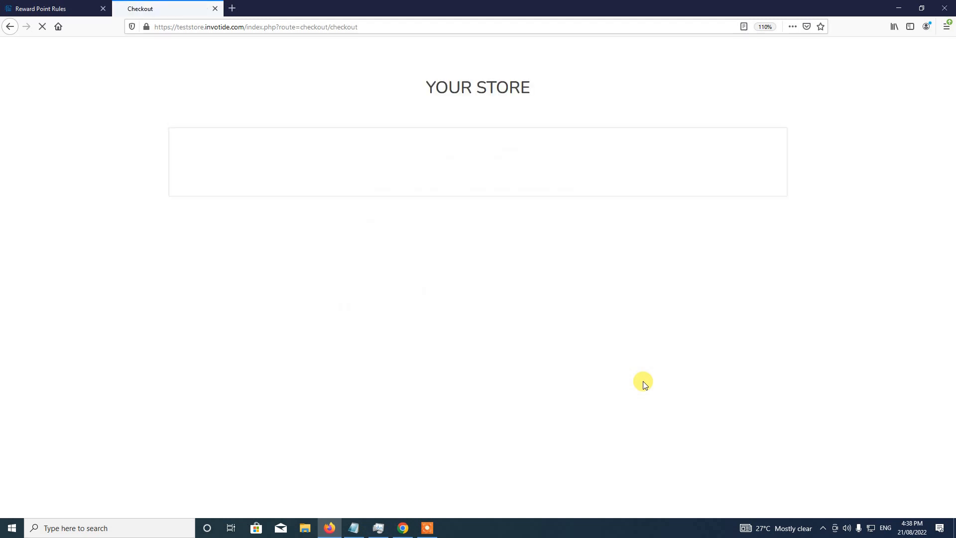
# - Keep the existing address, choose Location 1 shipping and bank transfer, then confirm the order
pyautogui.click(425, 529)
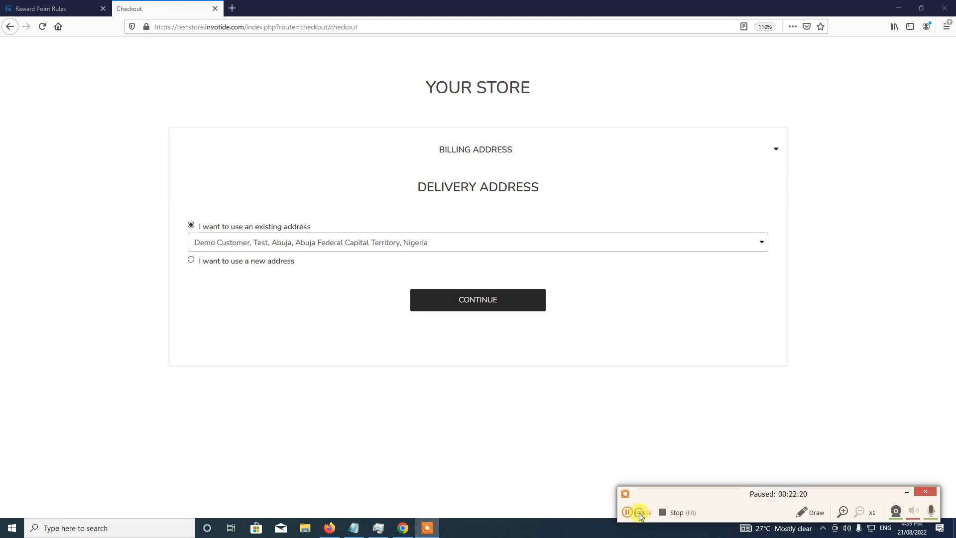
pyautogui.click(906, 492)
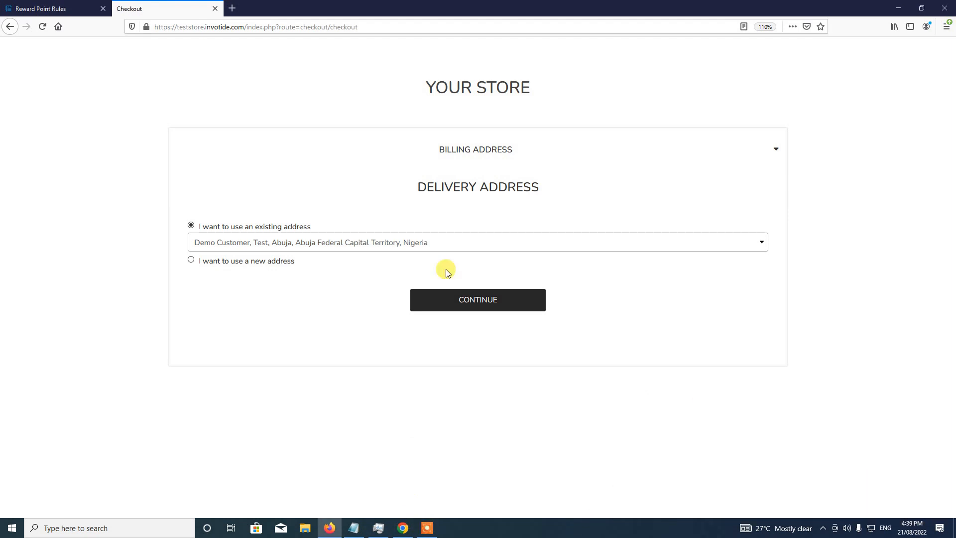
pyautogui.click(476, 300)
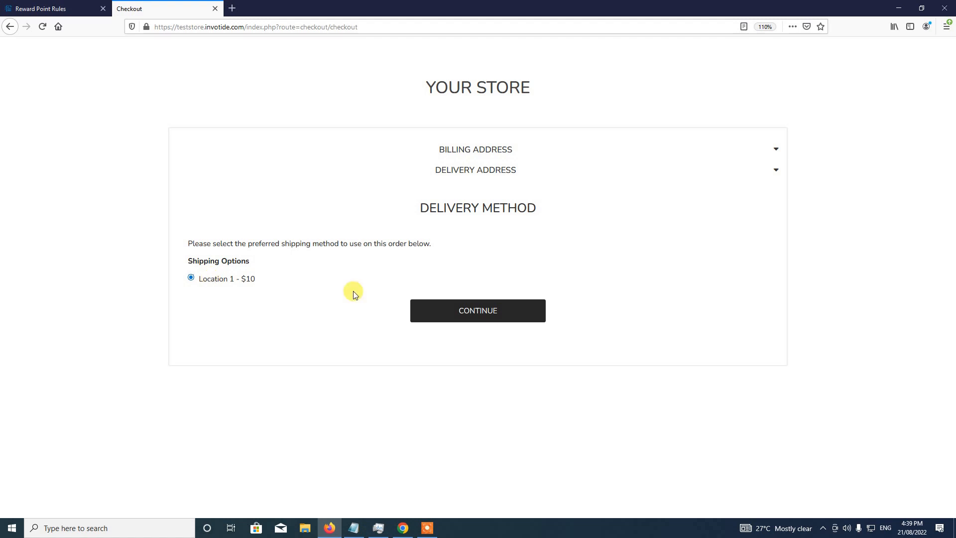
pyautogui.click(486, 308)
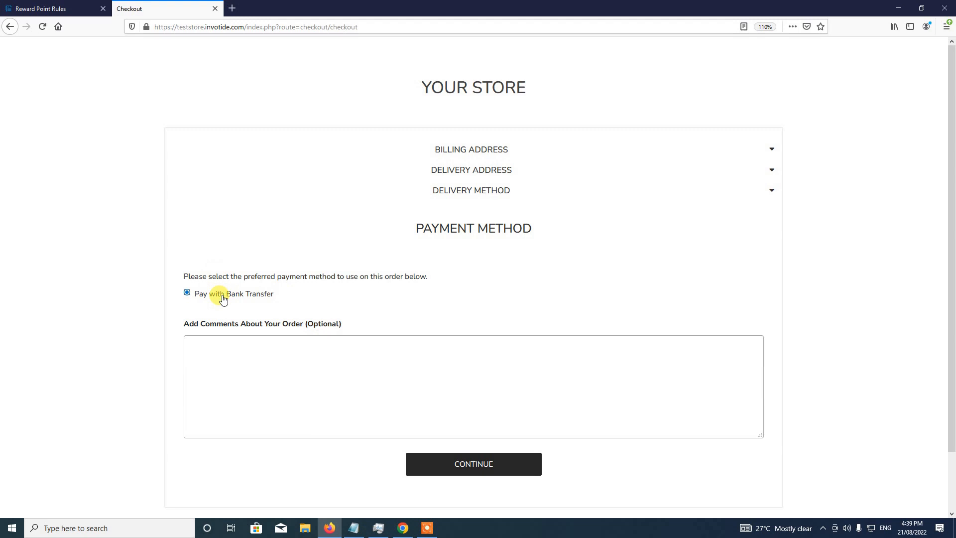
pyautogui.click(486, 464)
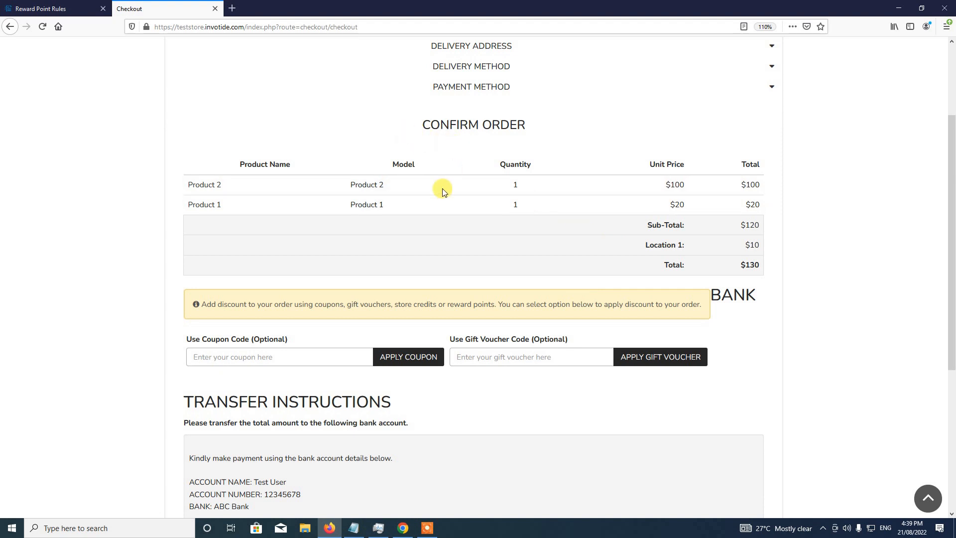
pyautogui.scroll(-5, 433, 207)
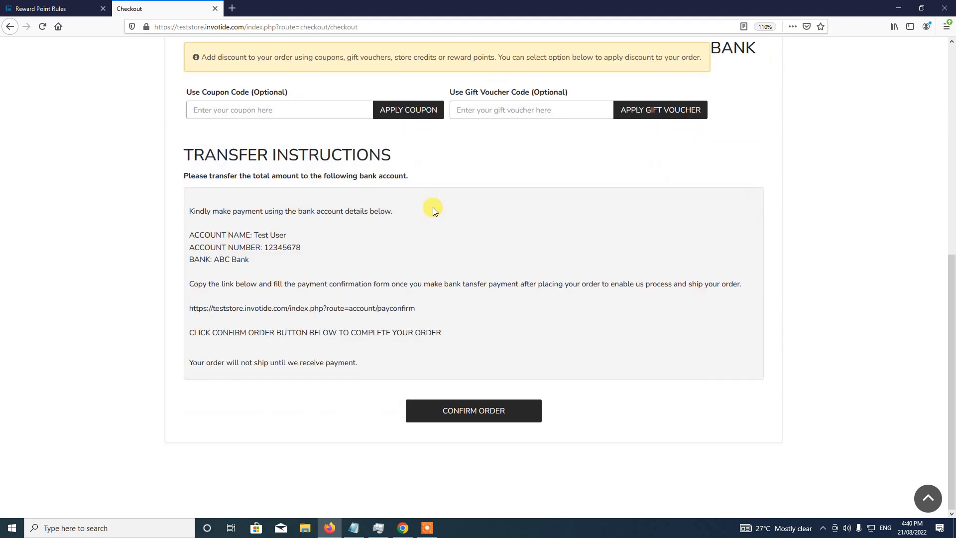
pyautogui.click(470, 415)
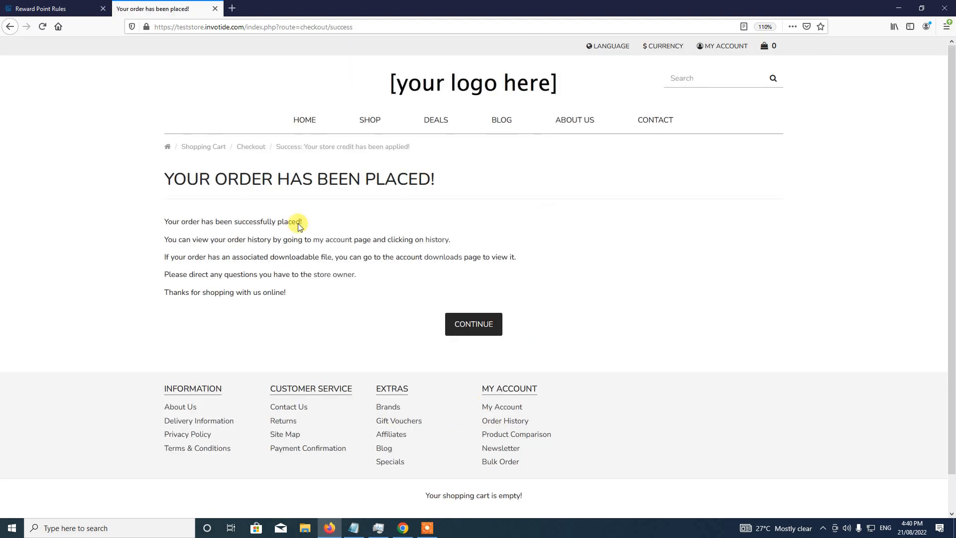
# - Continue past the order confirmation, then open Sales from the reward rules admin tab
pyautogui.click(481, 330)
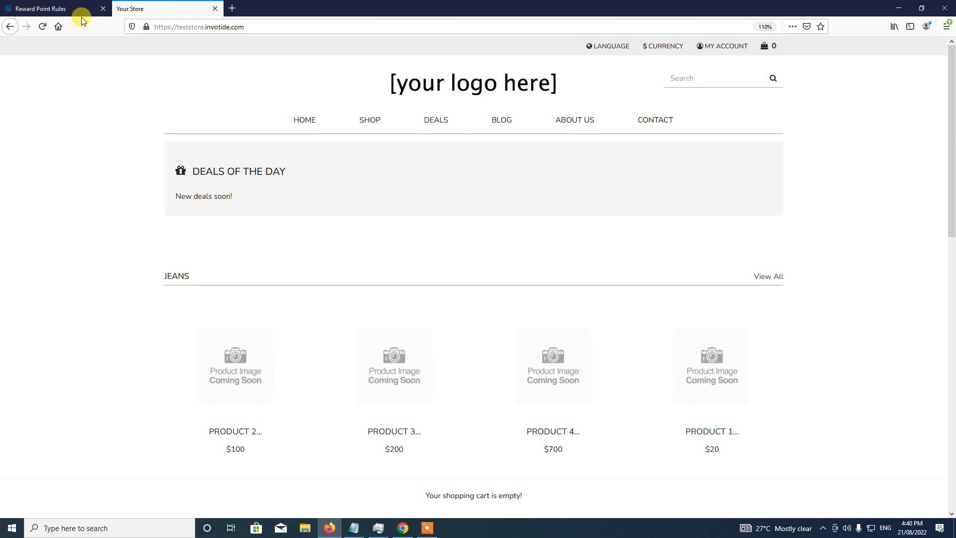
pyautogui.click(50, 4)
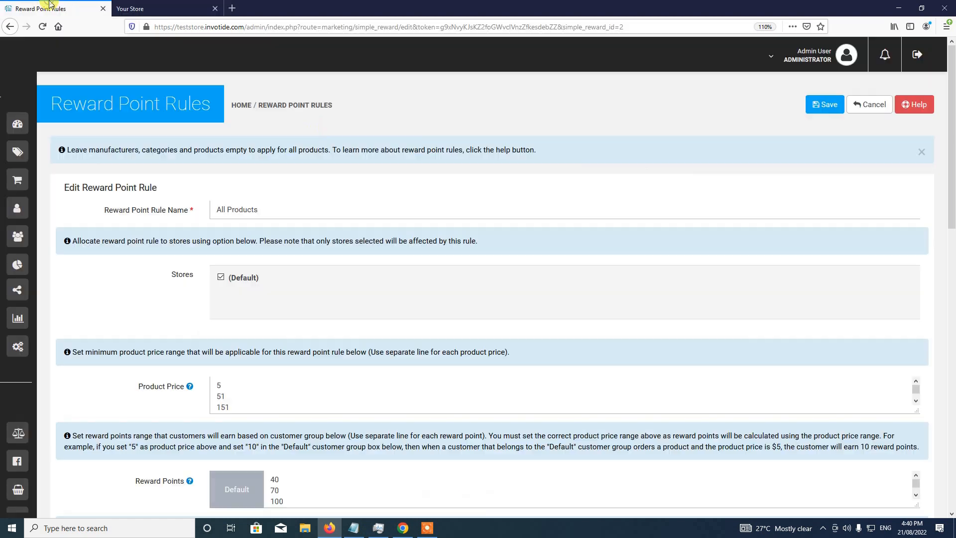
pyautogui.moveTo(25, 111)
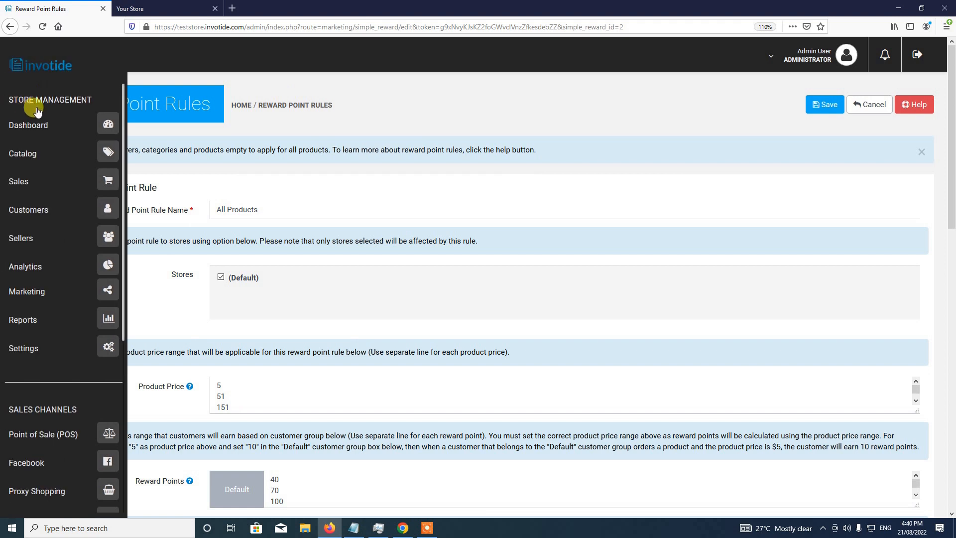
pyautogui.click(108, 186)
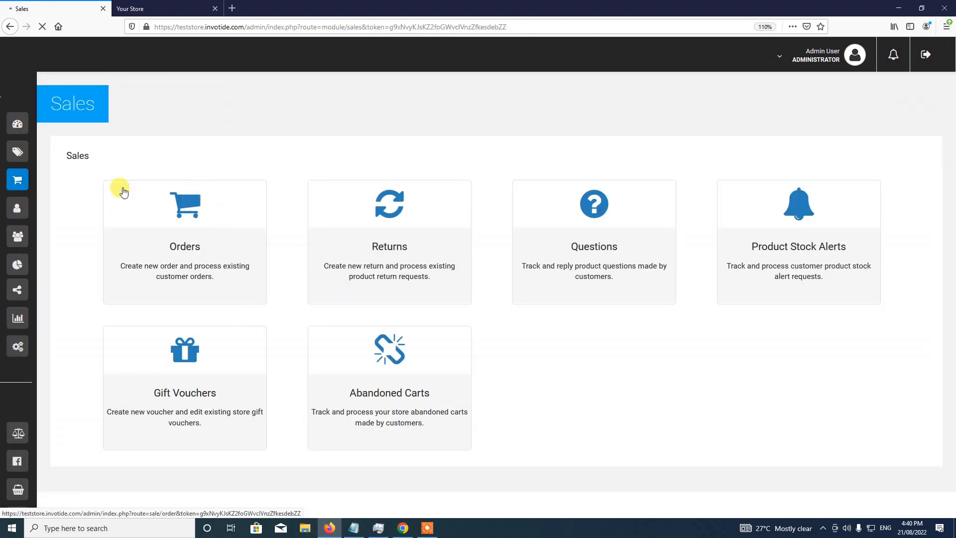
# - Open the Orders list and view order #19, scrolling to its reward points and history
pyautogui.click(189, 244)
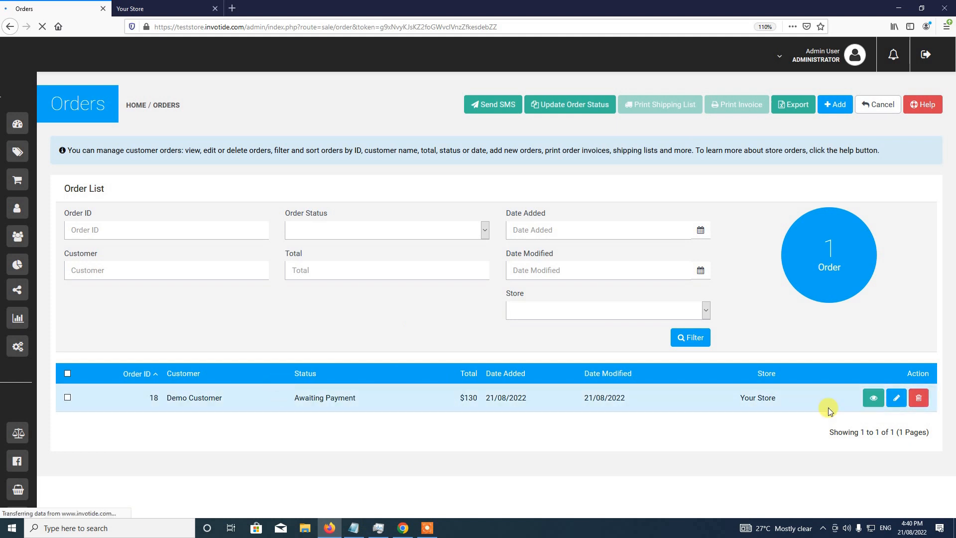
pyautogui.click(874, 398)
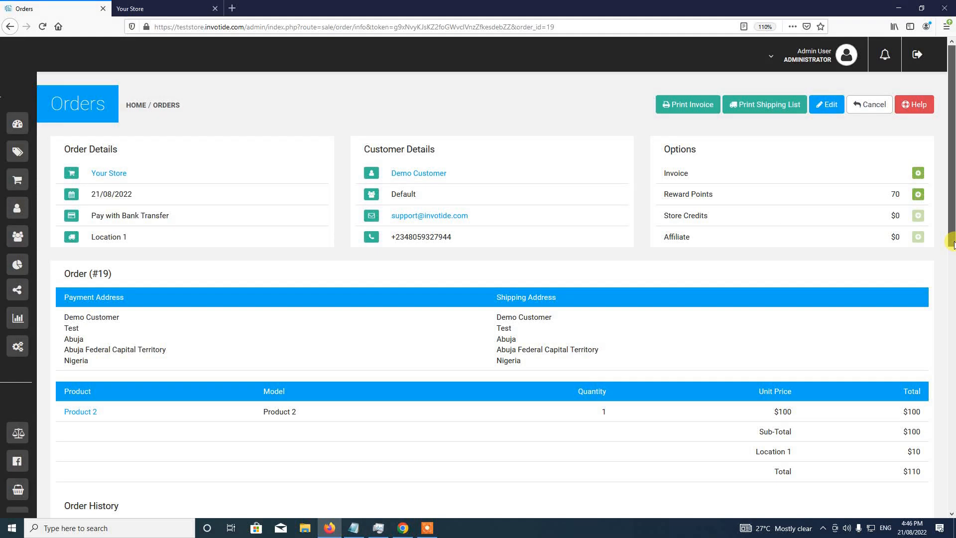
pyautogui.moveTo(951, 249); pyautogui.dragTo(951, 259)
pyautogui.scroll(1, 951, 244)
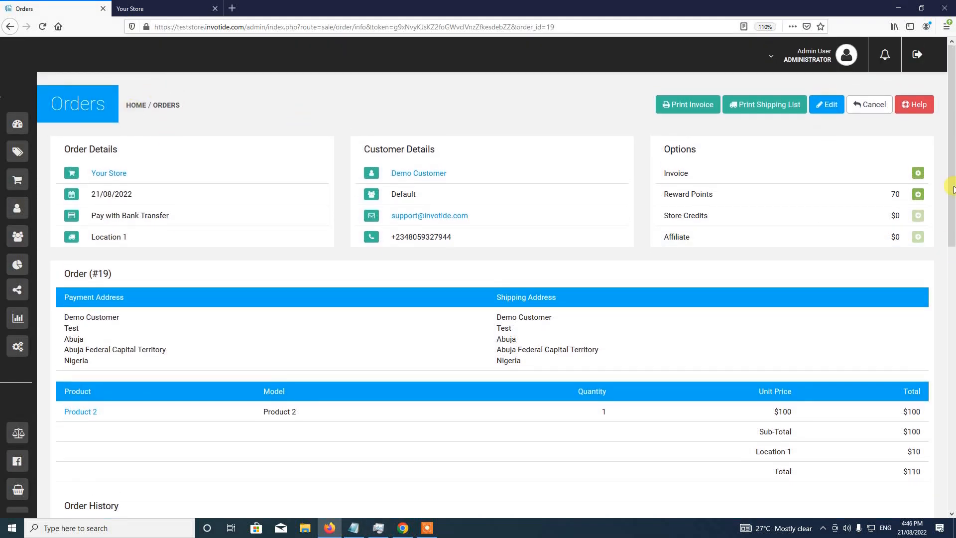
pyautogui.scroll(-2, 951, 229)
pyautogui.scroll(-4, 950, 228)
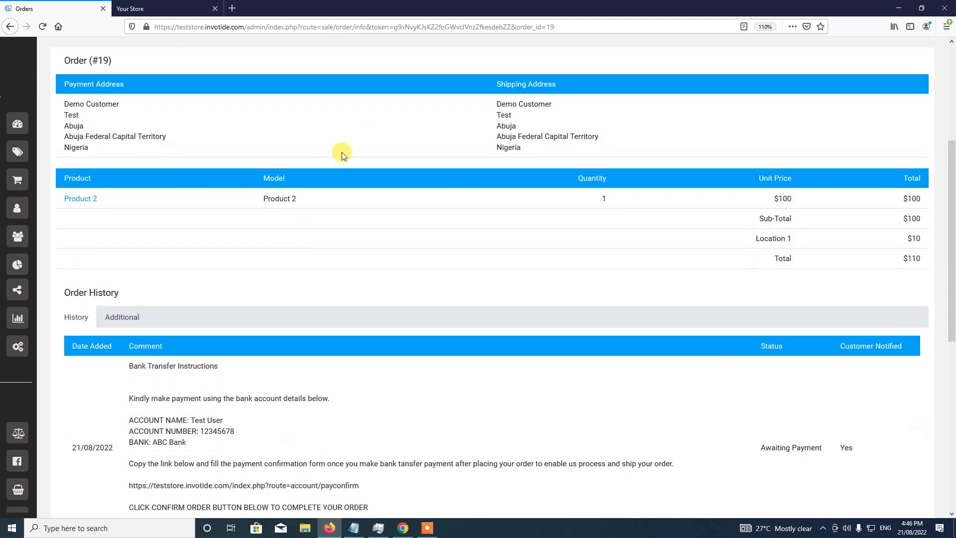
pyautogui.scroll(5, 951, 336)
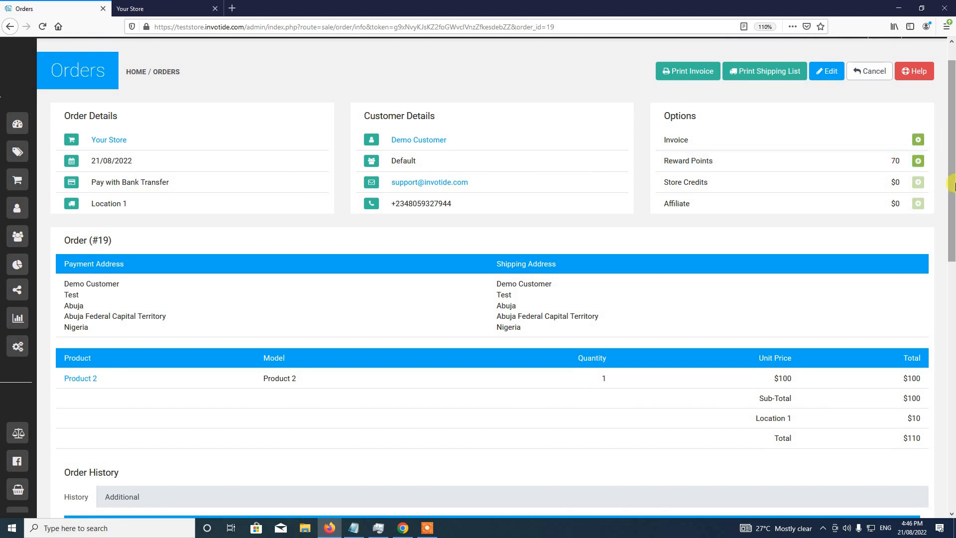
pyautogui.moveTo(952, 169); pyautogui.dragTo(952, 374)
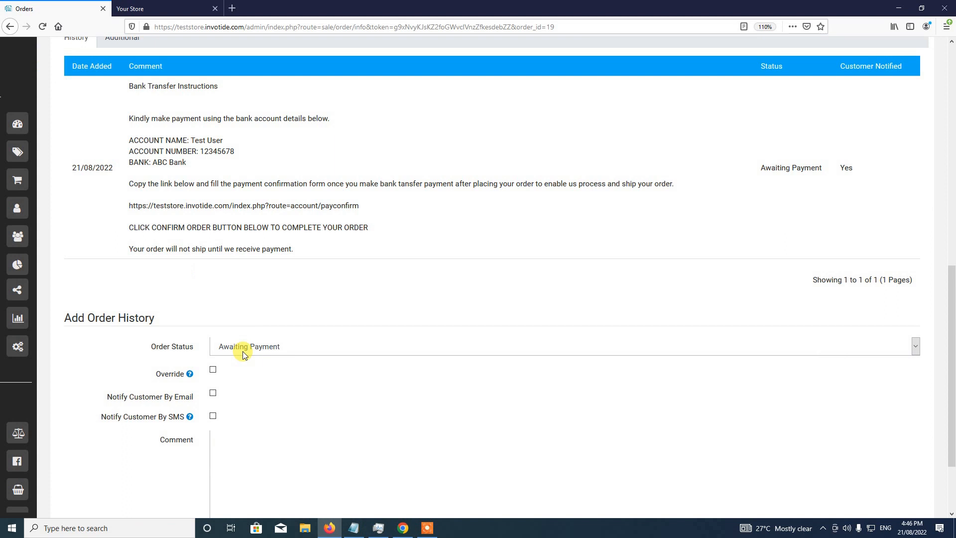
# - Add a Processing status entry to order #19's history without notifying the customer
pyautogui.click(244, 352)
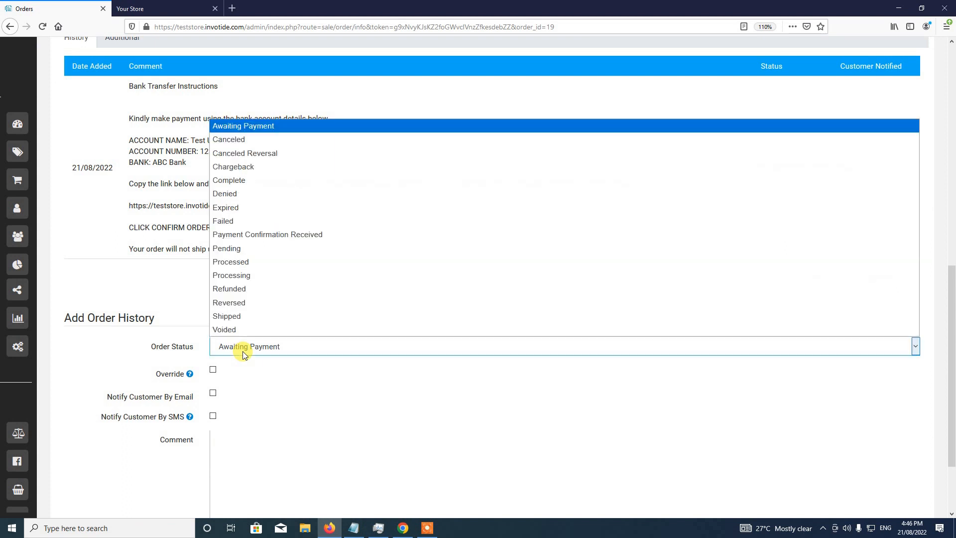
pyautogui.click(246, 275)
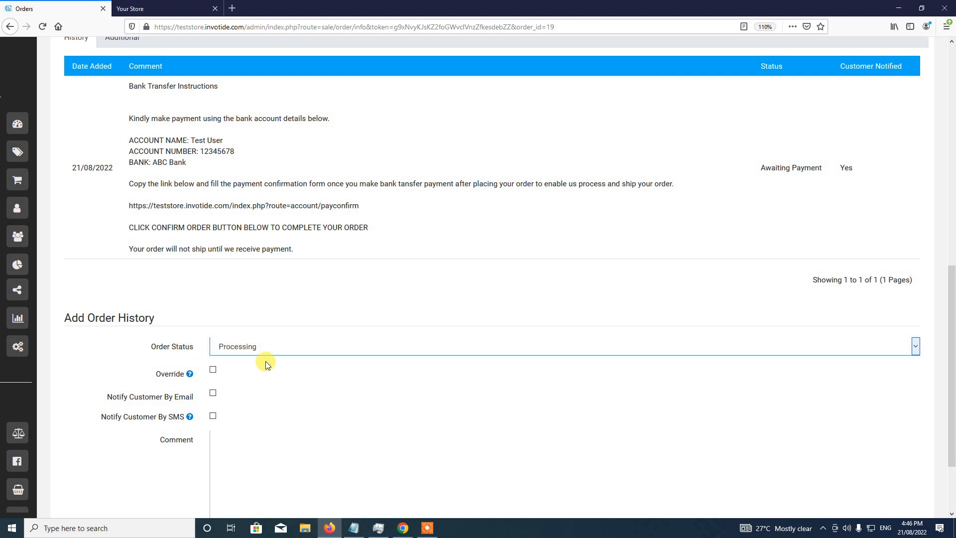
pyautogui.scroll(4, 266, 364)
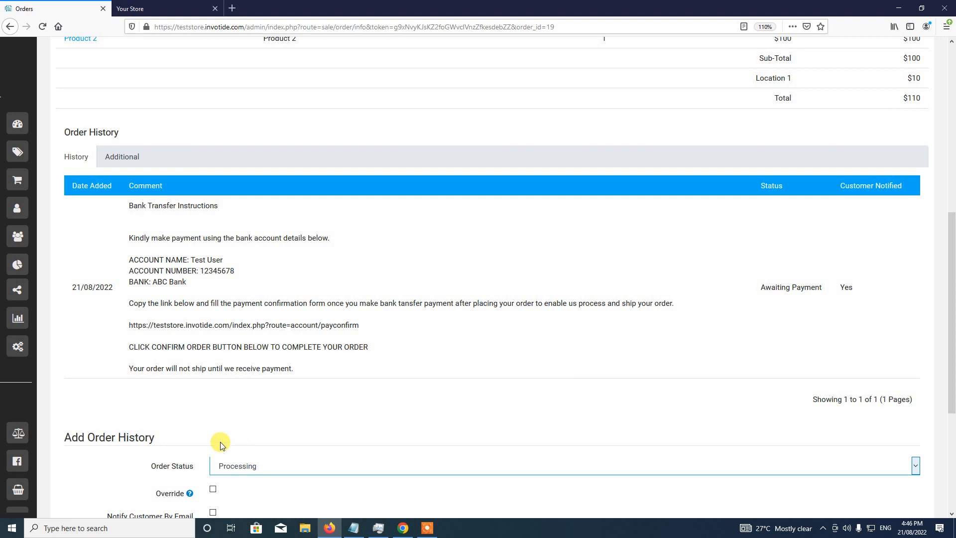
pyautogui.scroll(-5, 222, 443)
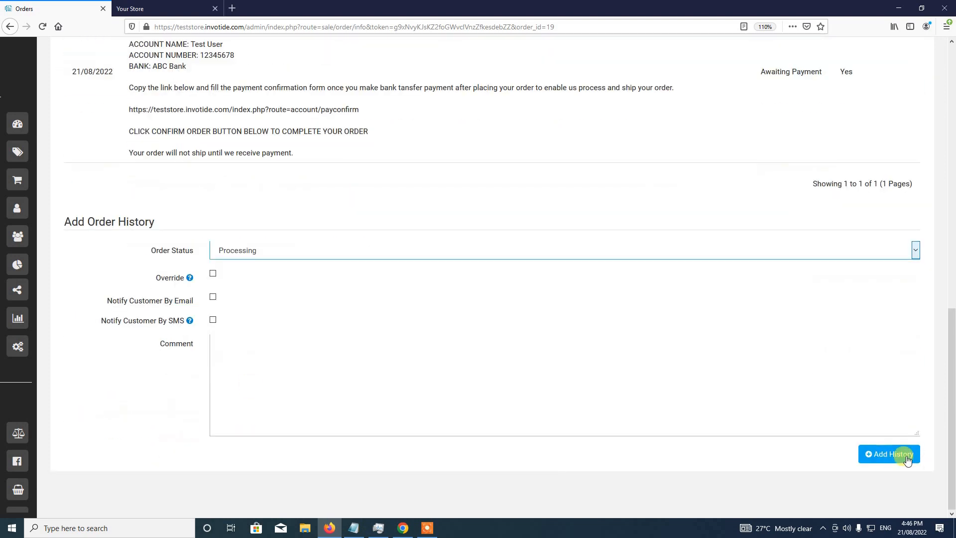
pyautogui.click(895, 456)
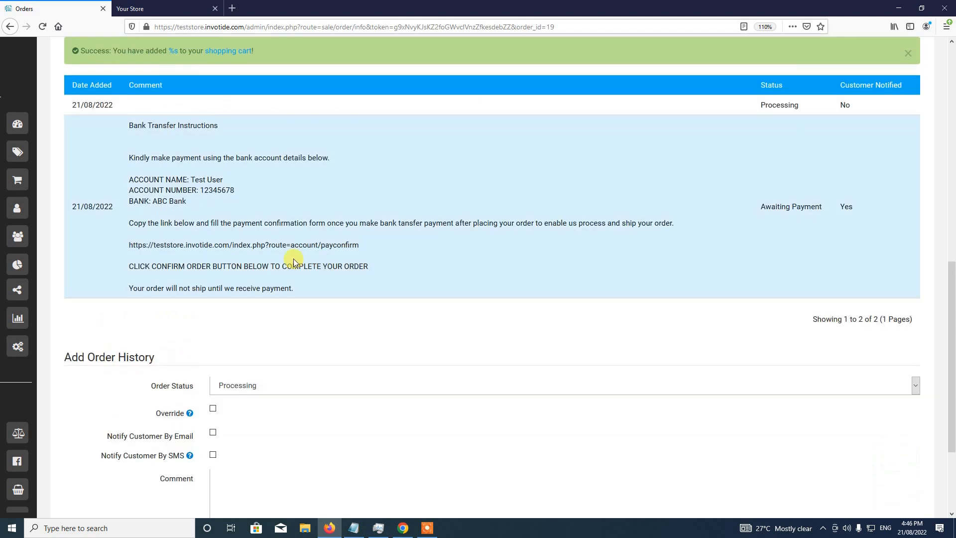
pyautogui.scroll(1, 293, 259)
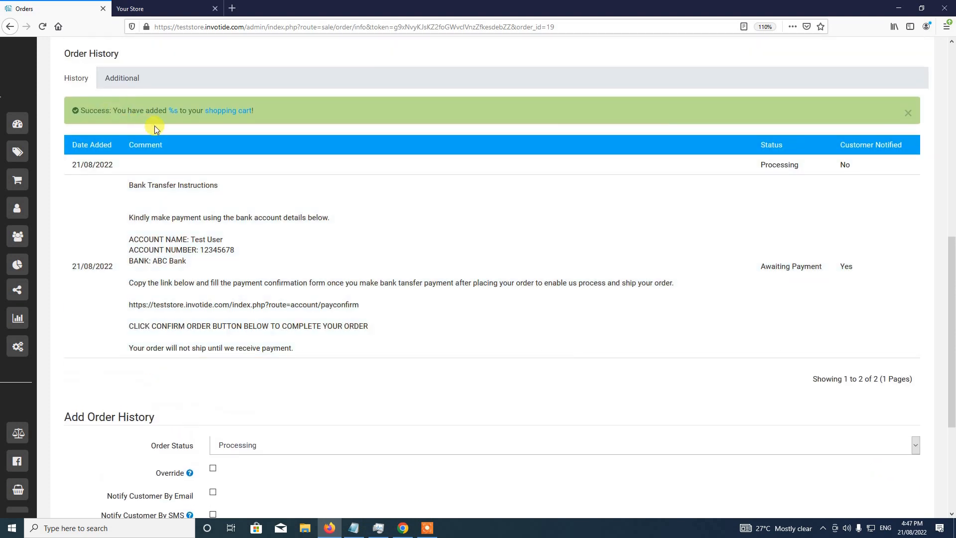
pyautogui.scroll(6, 209, 173)
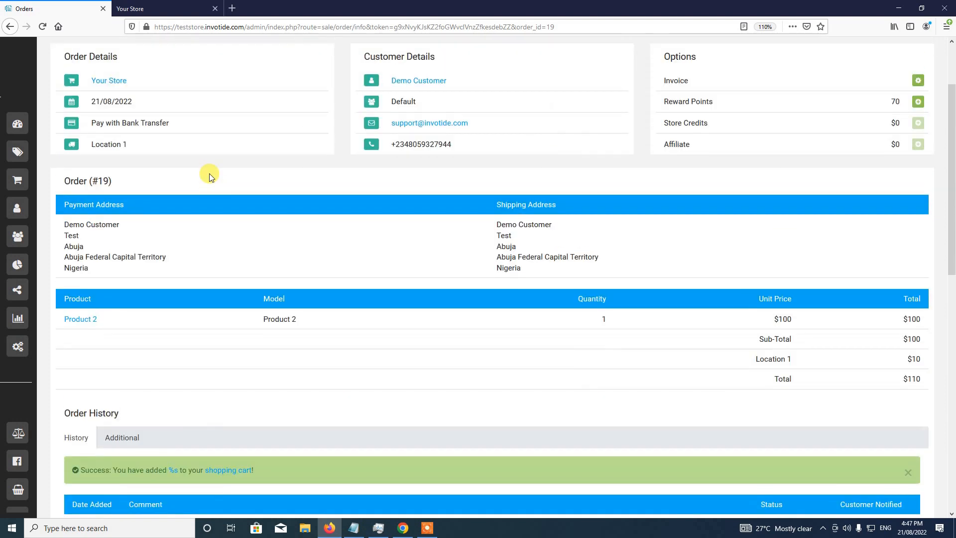
pyautogui.scroll(1, 209, 174)
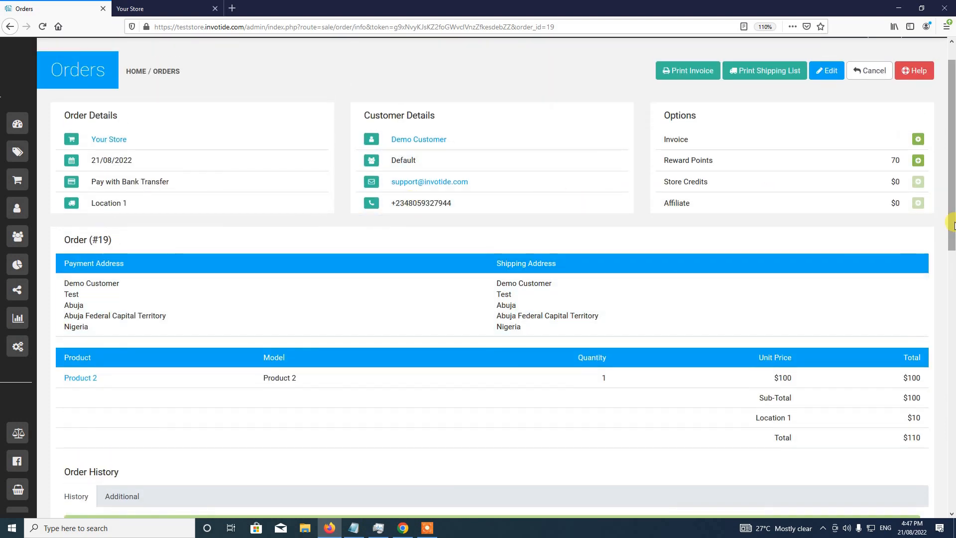
pyautogui.moveTo(953, 228); pyautogui.dragTo(953, 265)
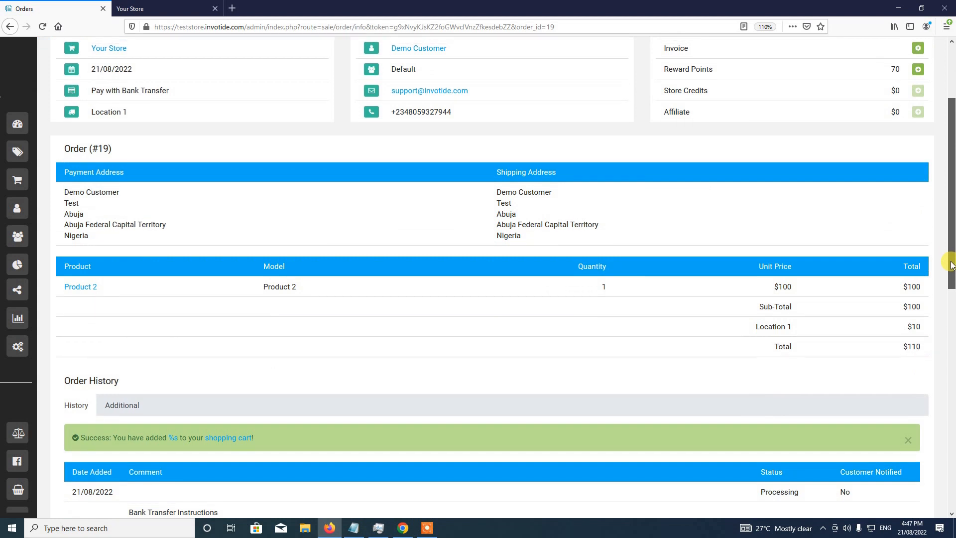
pyautogui.moveTo(10, 149)
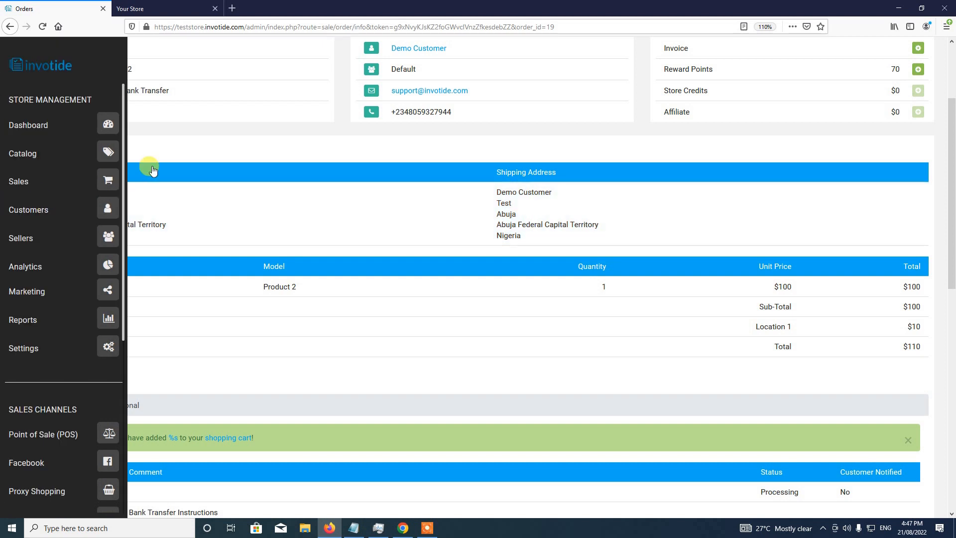
# - Open the customer's Reward Points tab and highlight the 70 points earned from order #19
pyautogui.moveTo(47, 215)
pyautogui.click(107, 214)
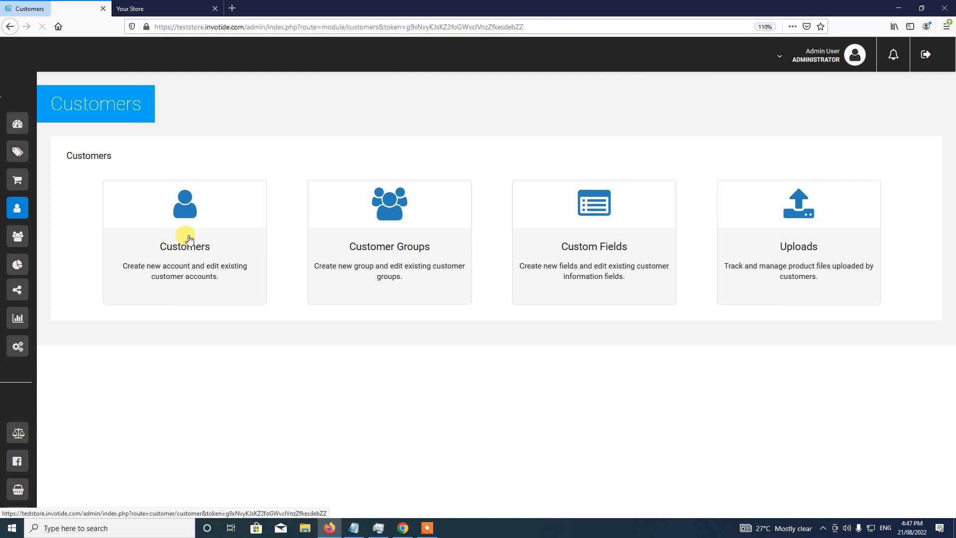
pyautogui.click(183, 244)
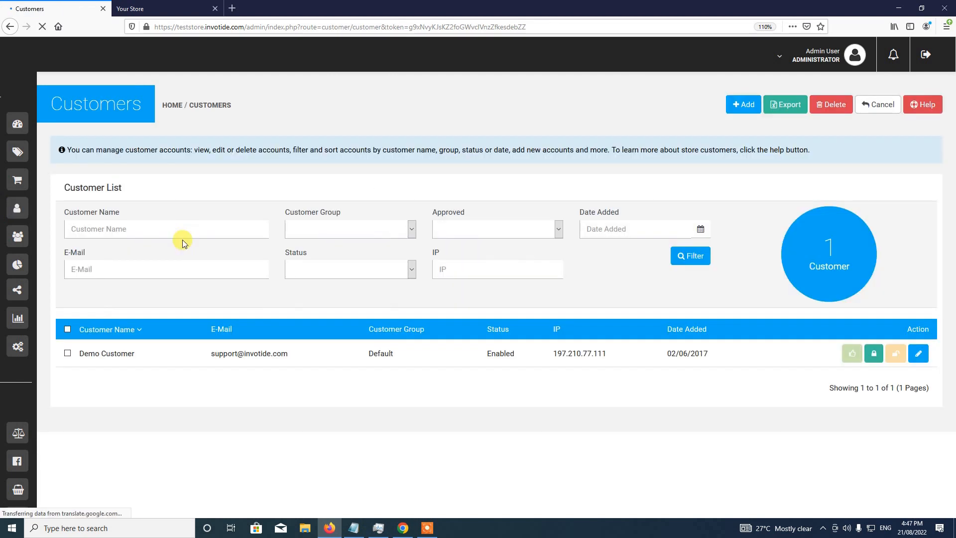
pyautogui.click(918, 361)
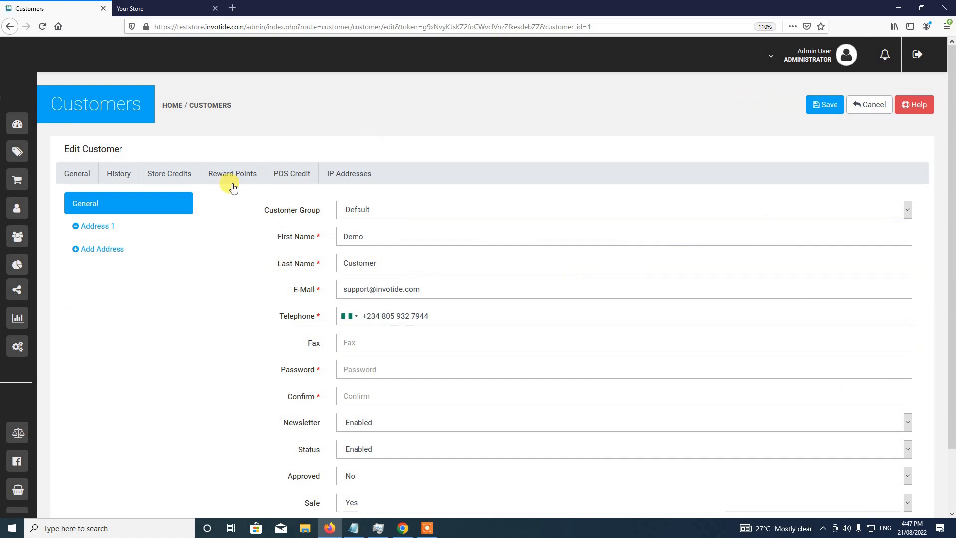
pyautogui.click(231, 177)
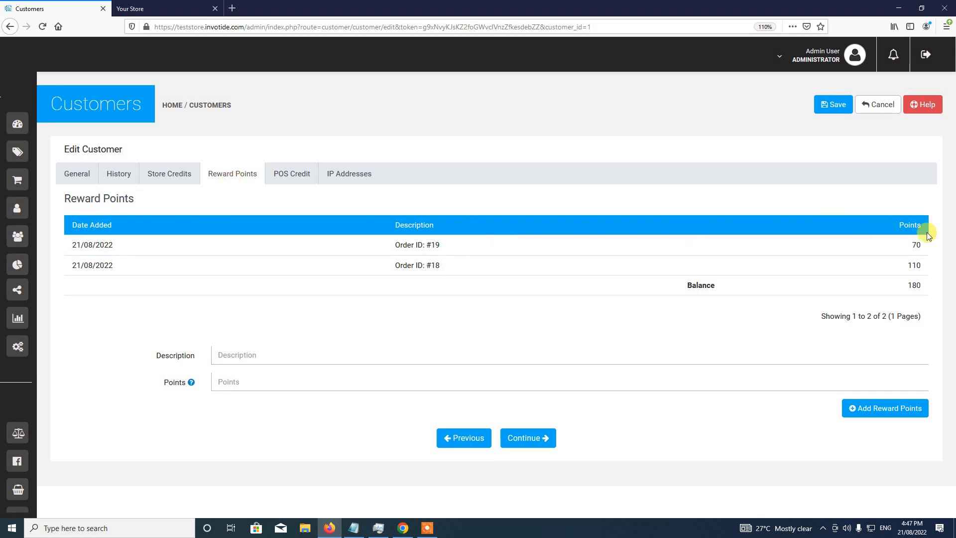
pyautogui.moveTo(915, 241); pyautogui.dragTo(931, 243)
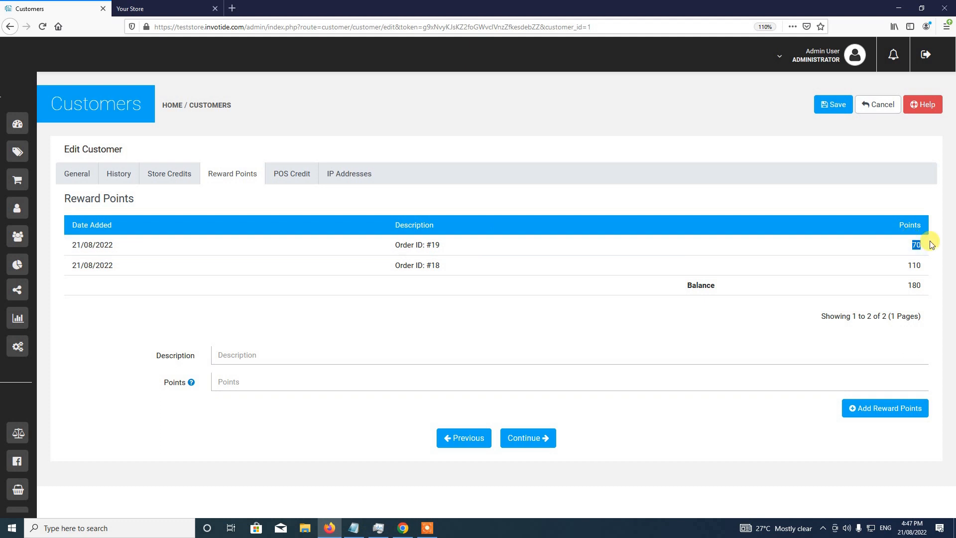
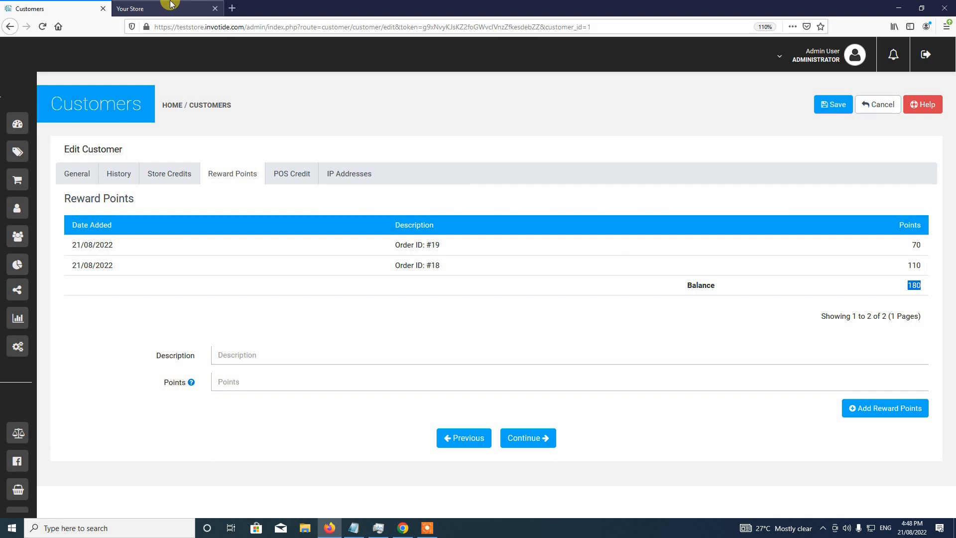
# - Go to the Your Store storefront and reload its home page of jeans products
pyautogui.click(170, 4)
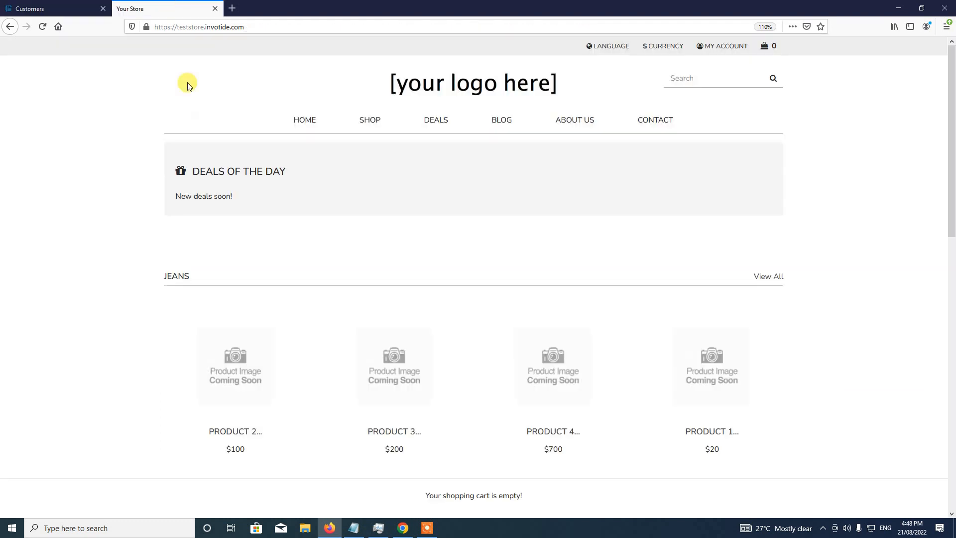
pyautogui.click(43, 27)
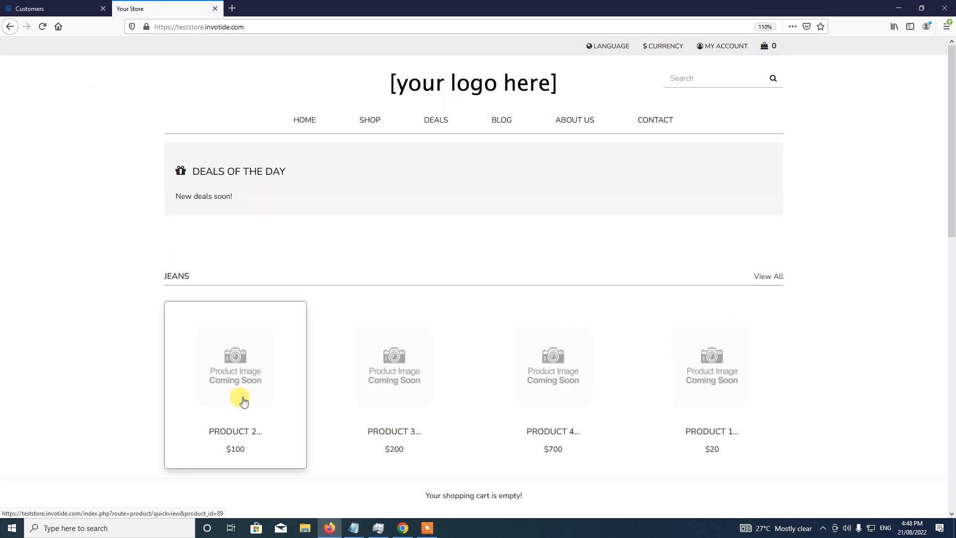
# - Add Product 2 ($100, 40 points to buy) to the cart after checking the 180-point balance
pyautogui.click(243, 401)
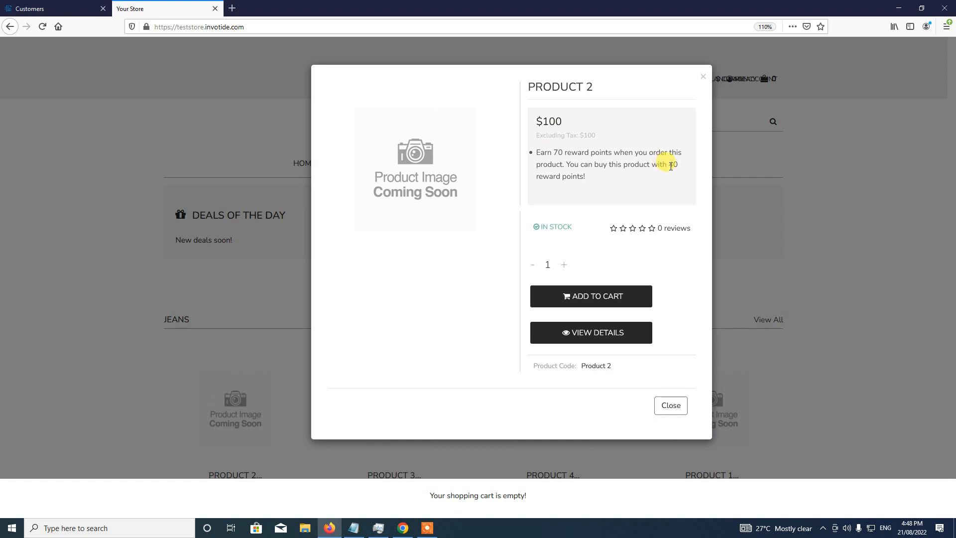
pyautogui.doubleClick(674, 164)
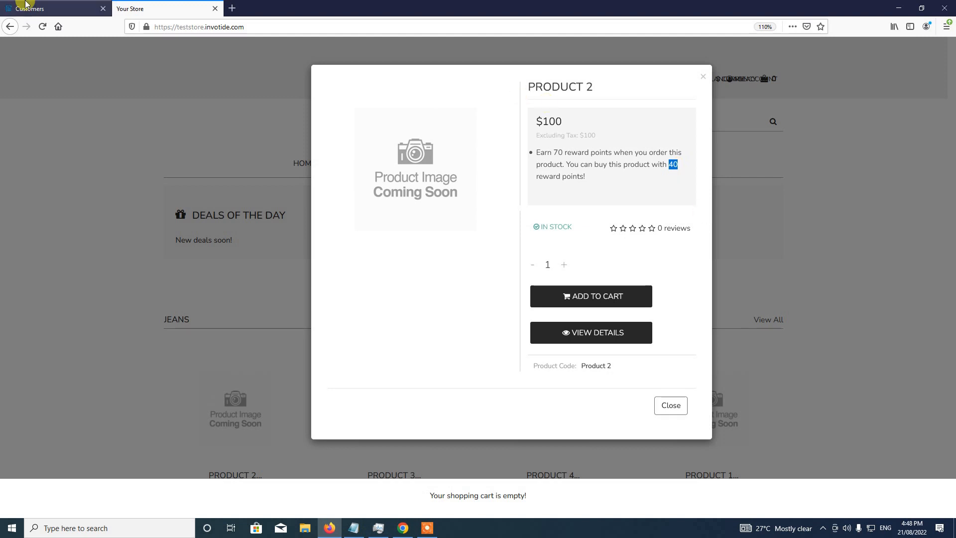
pyautogui.click(25, 6)
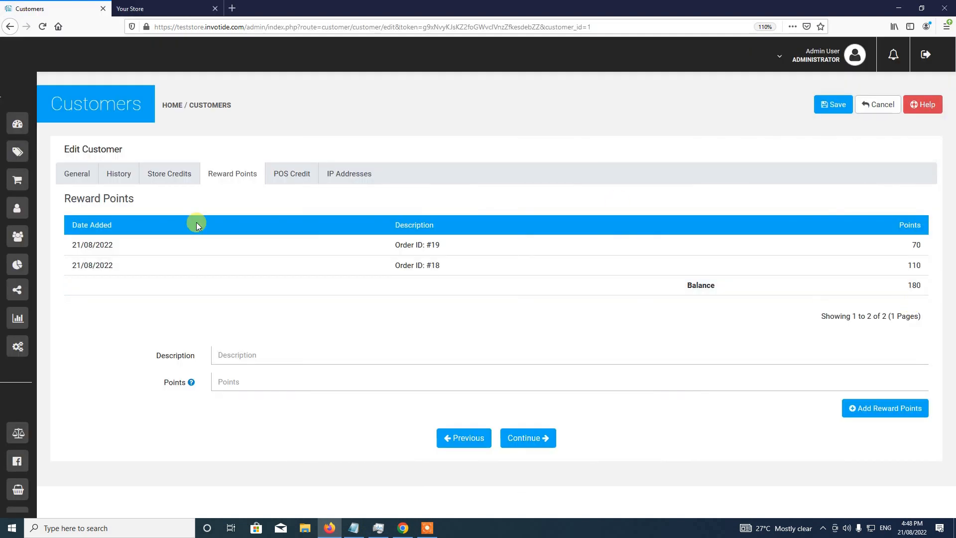
pyautogui.click(207, 7)
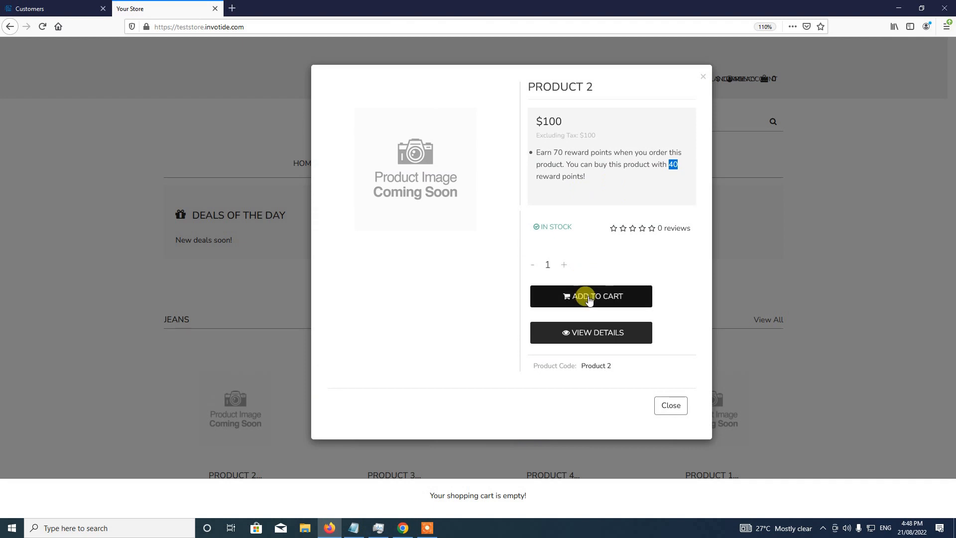
pyautogui.click(604, 278)
pyautogui.click(590, 296)
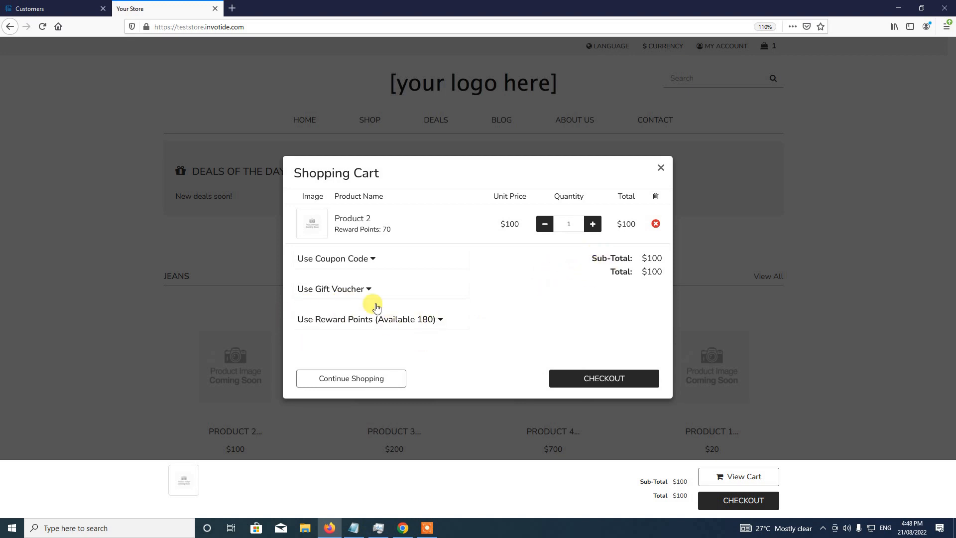
# - Redeem 40 reward points on the shopping cart
pyautogui.click(344, 322)
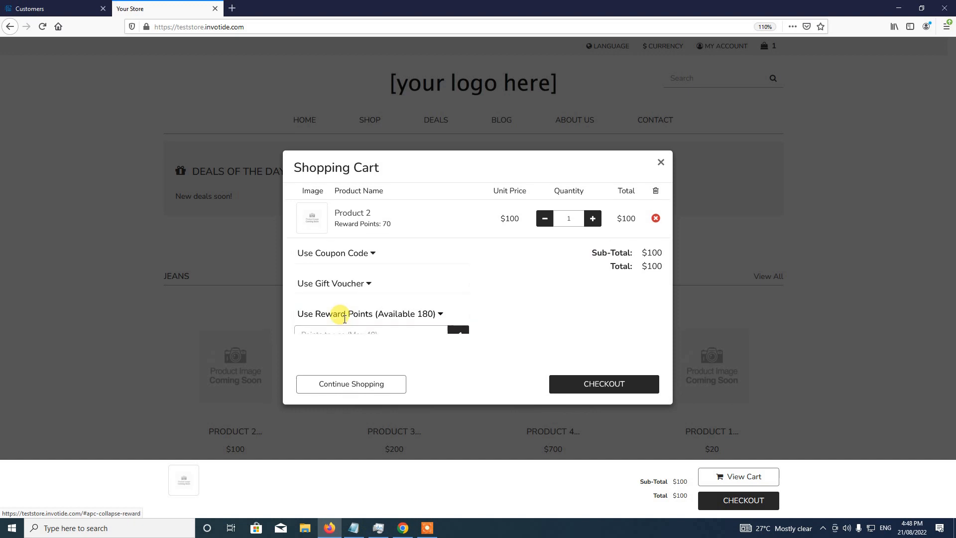
pyautogui.click(356, 328)
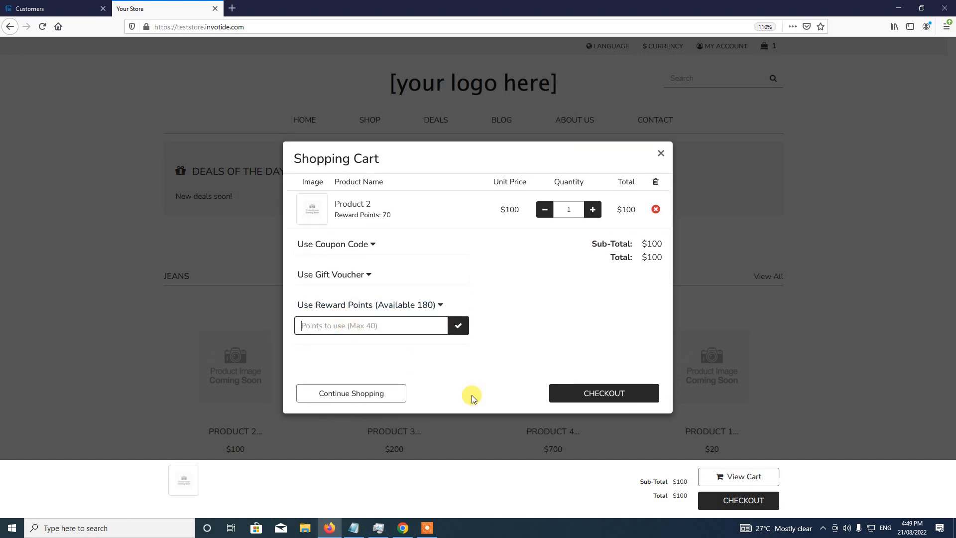
pyautogui.write('40')
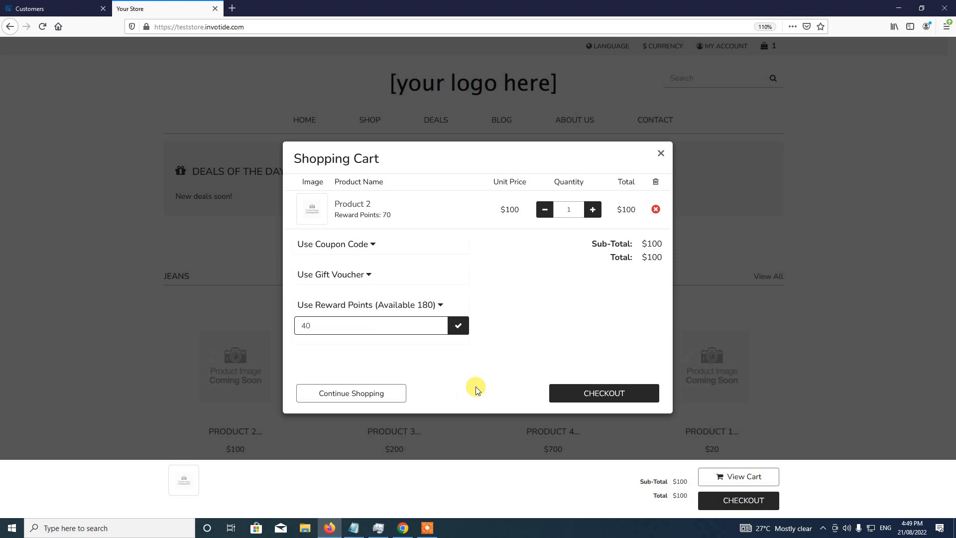
pyautogui.click(456, 326)
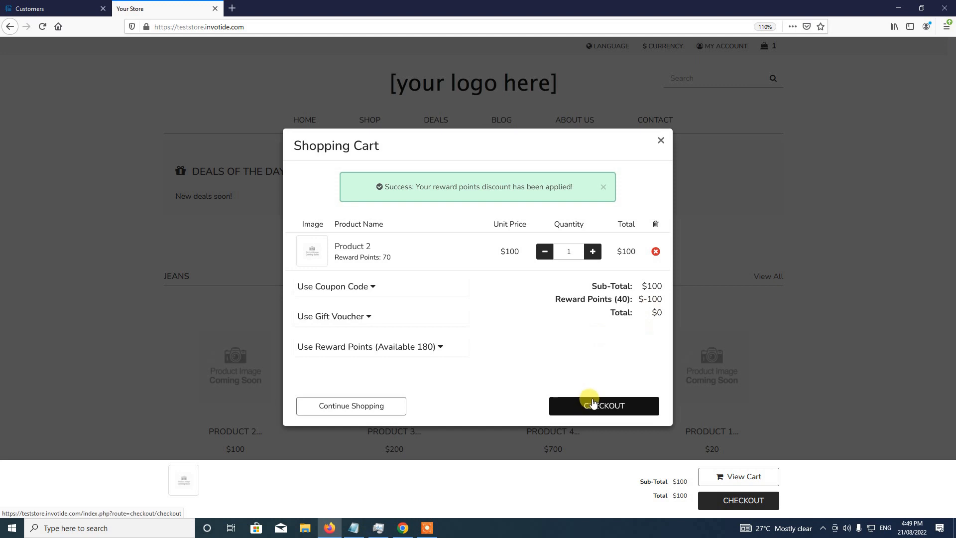
# - Change the redeemed reward points on the cart to 10
pyautogui.click(392, 346)
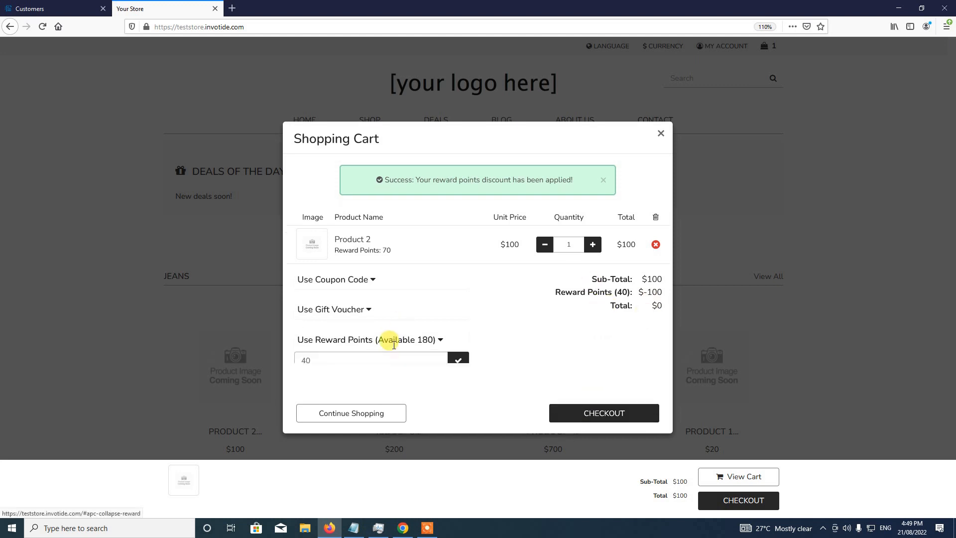
pyautogui.click(350, 347)
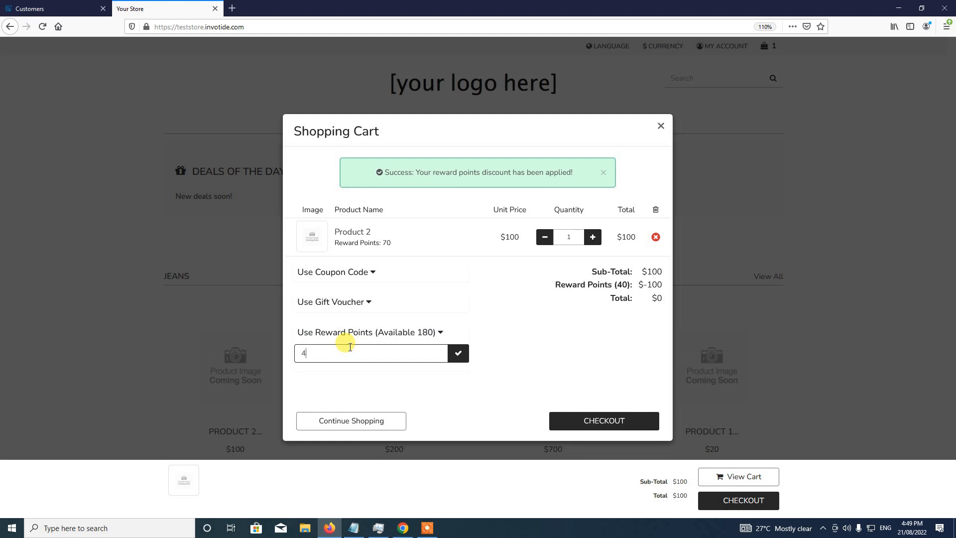
pyautogui.press('BackSpace')
pyautogui.write('10')
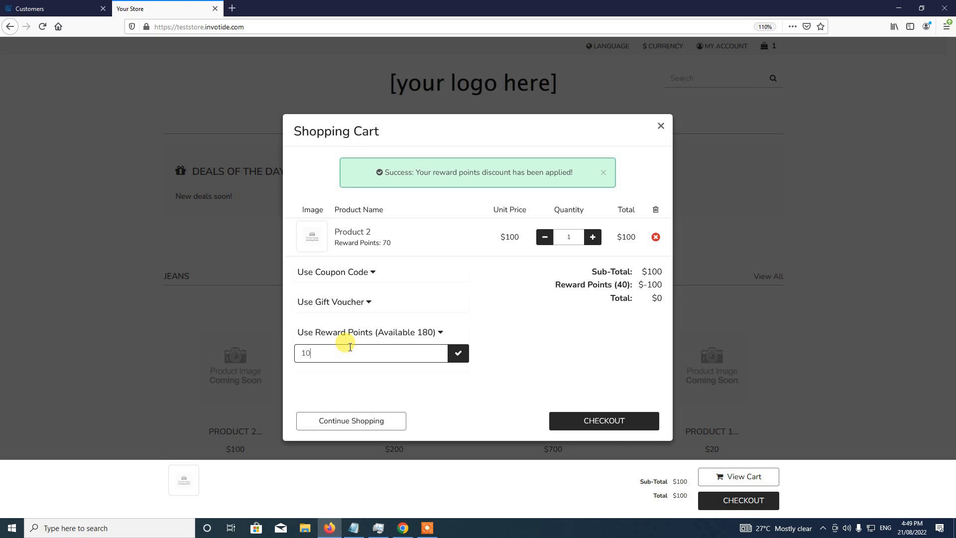
pyautogui.click(458, 354)
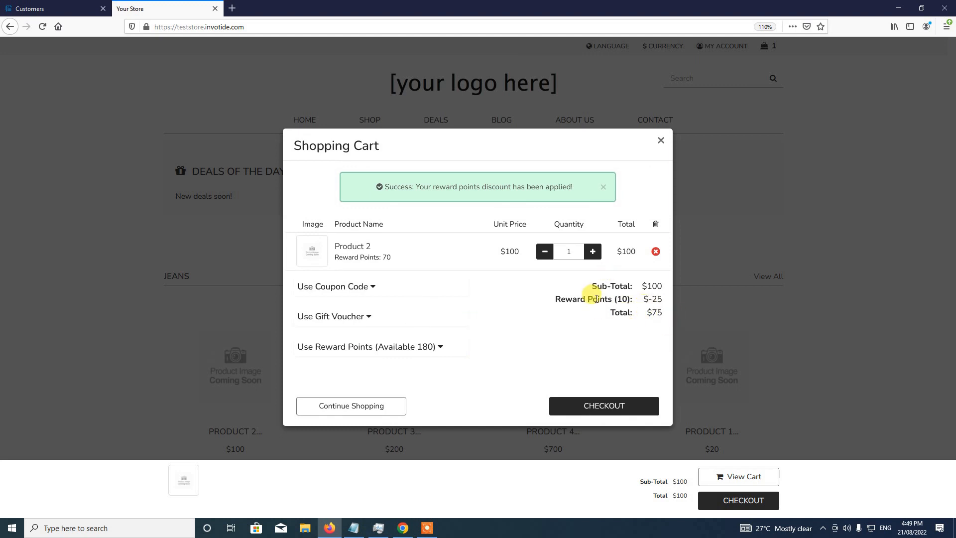
# - Reapply 40 reward points to bring the cart total to $0, then go to checkout
pyautogui.click(437, 347)
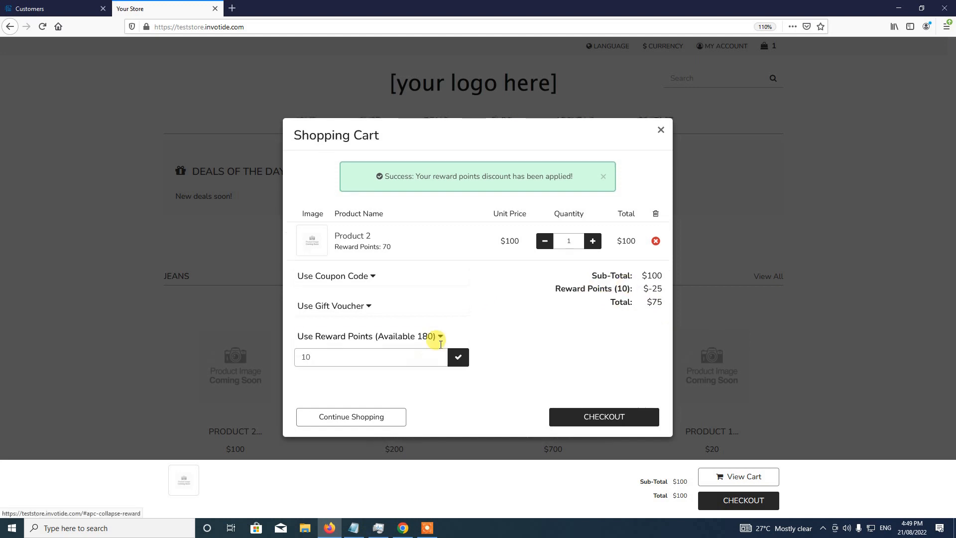
pyautogui.click(379, 357)
pyautogui.press('BackSpace')
pyautogui.press('BackSpace')
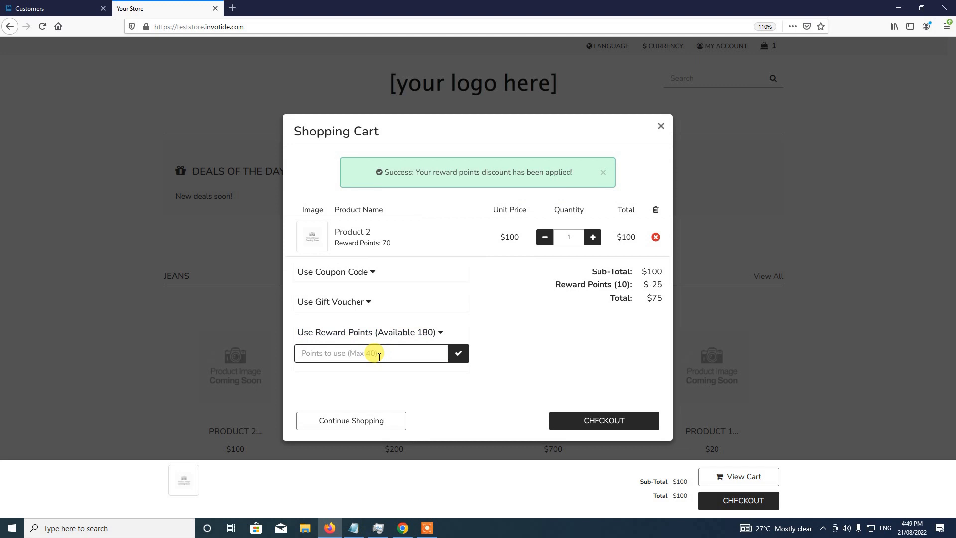
pyautogui.write('40')
pyautogui.click(457, 353)
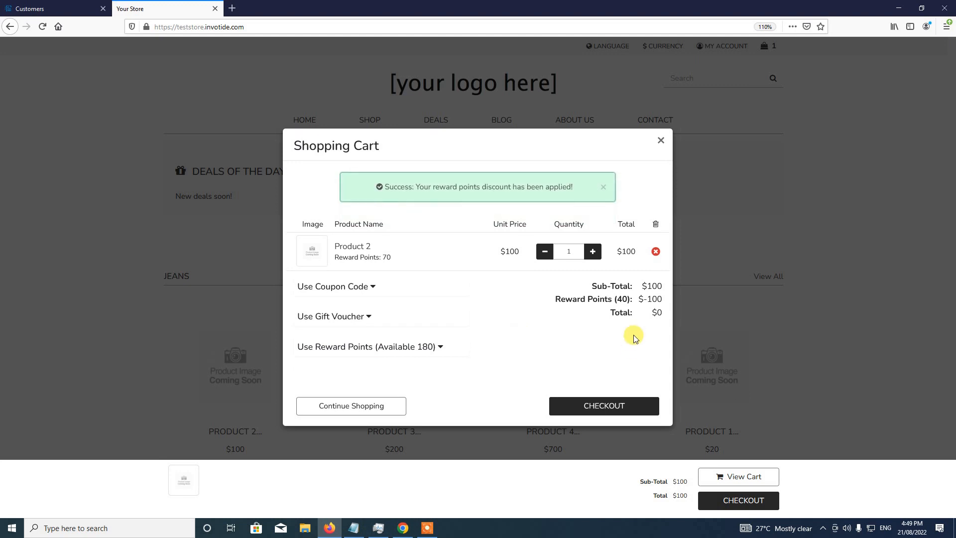
pyautogui.click(612, 406)
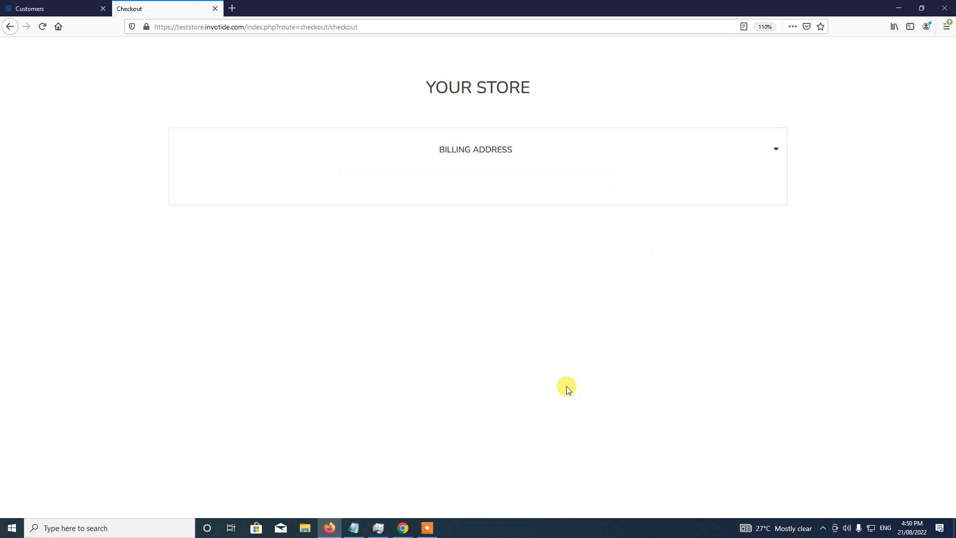
# - Accept the existing addresses, $10 Location 1 delivery and bank transfer payment
pyautogui.click(492, 300)
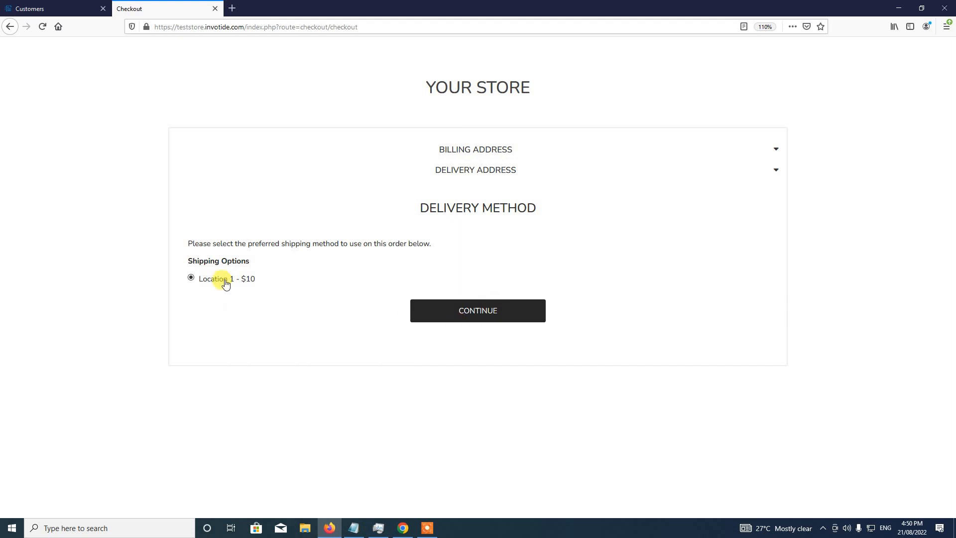
pyautogui.click(454, 318)
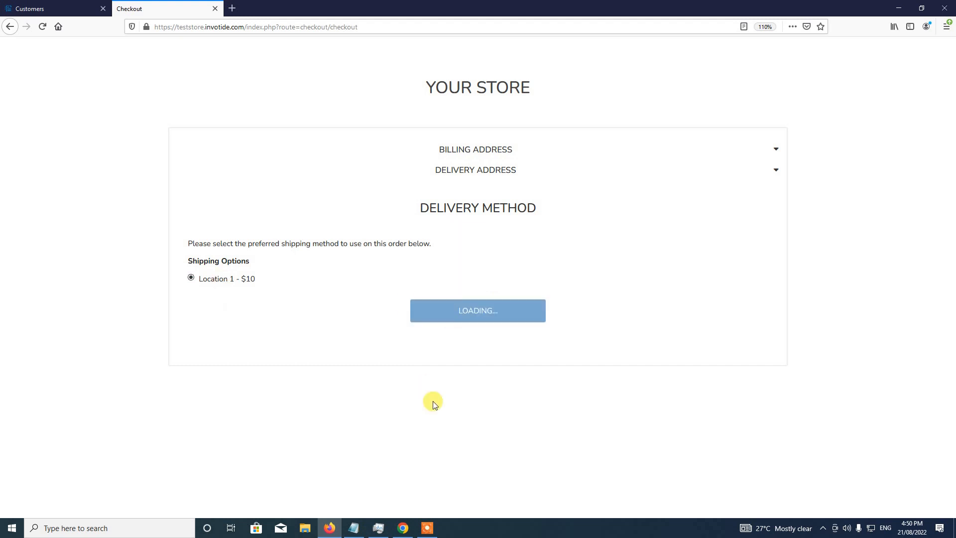
pyautogui.scroll(-2, 487, 376)
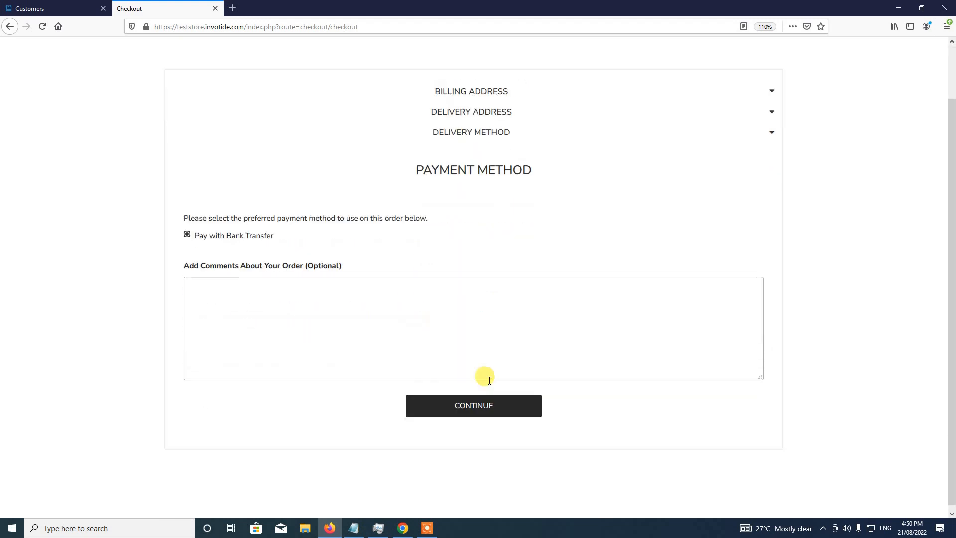
pyautogui.click(473, 401)
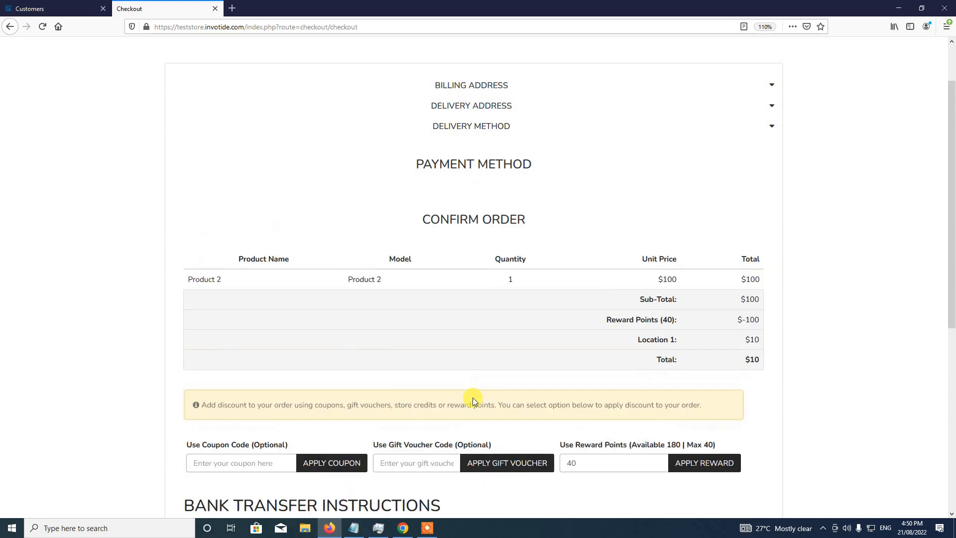
# - Change the order's reward points redemption to 10 on the confirm page
pyautogui.scroll(-2, 473, 397)
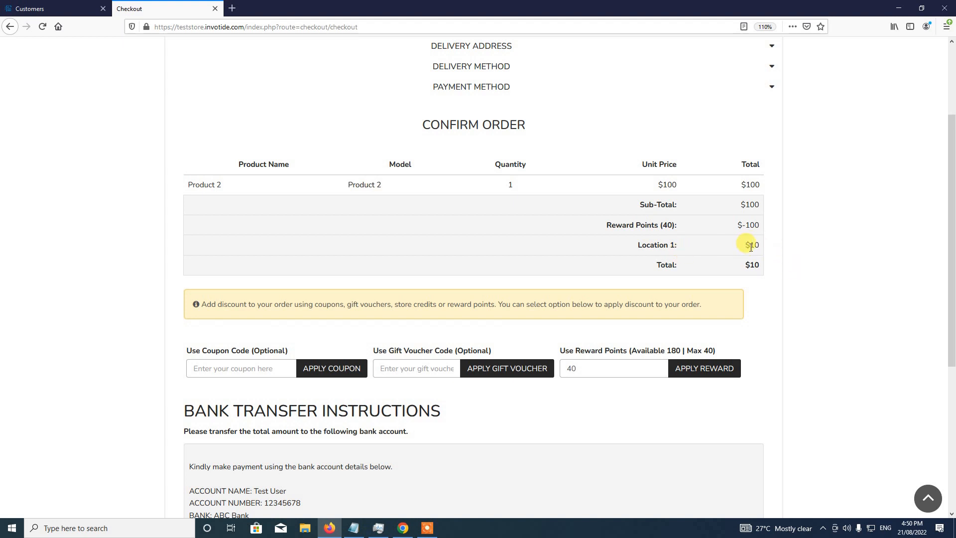
pyautogui.click(571, 371)
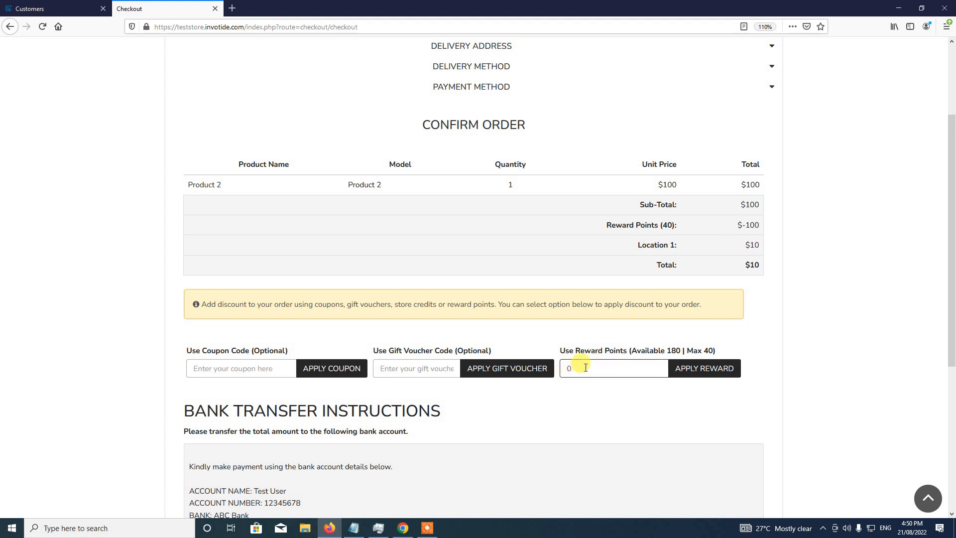
pyautogui.write('10')
pyautogui.click(720, 371)
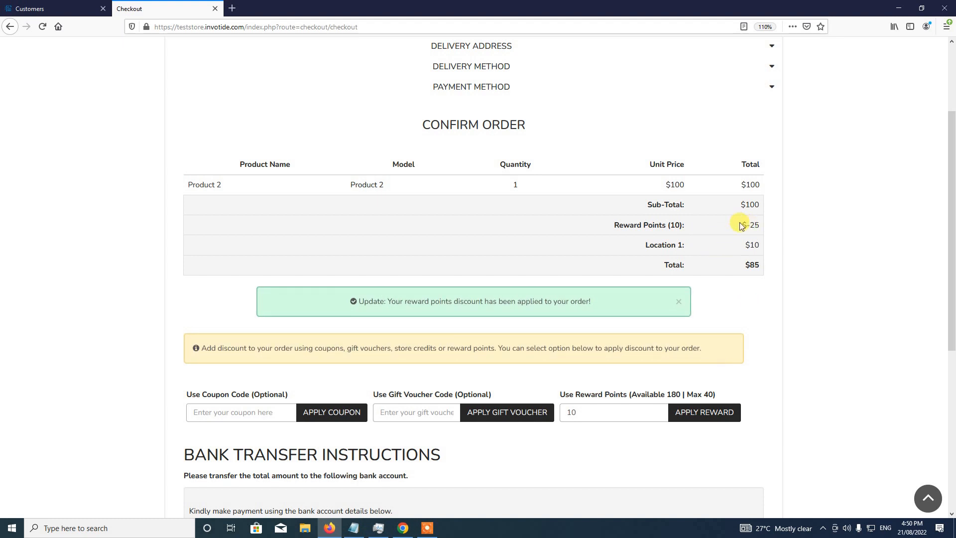
# - Restore the 40-point redemption, confirm the order, and continue back to the store
pyautogui.click(573, 414)
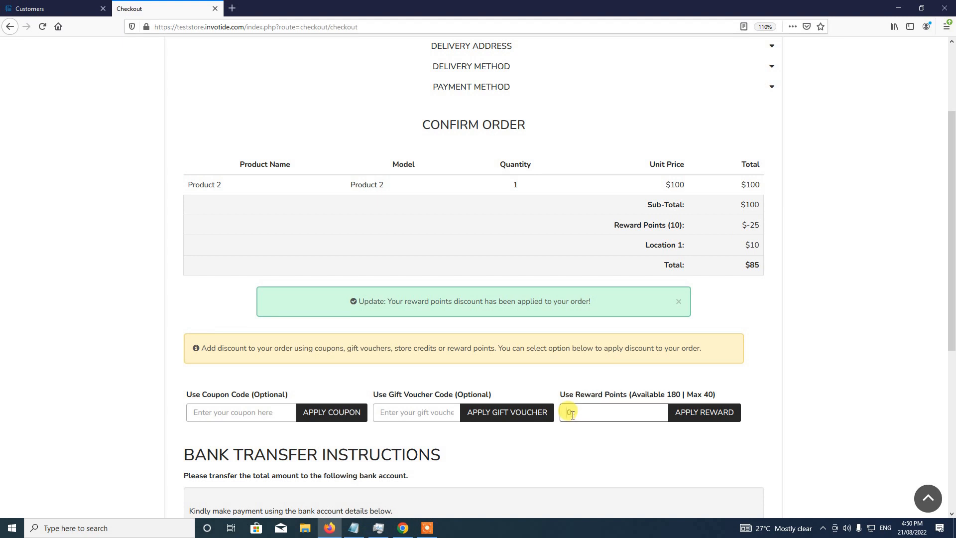
pyautogui.write('40')
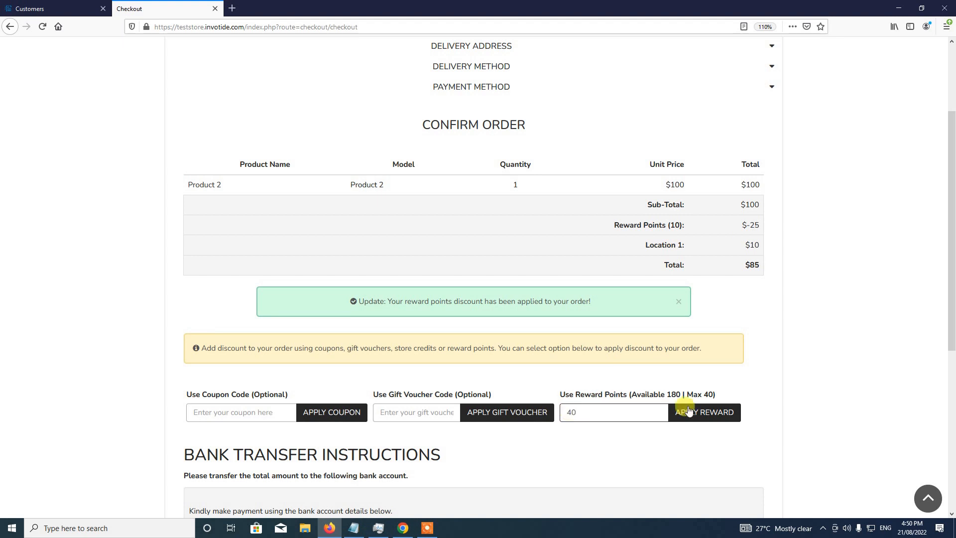
pyautogui.click(695, 412)
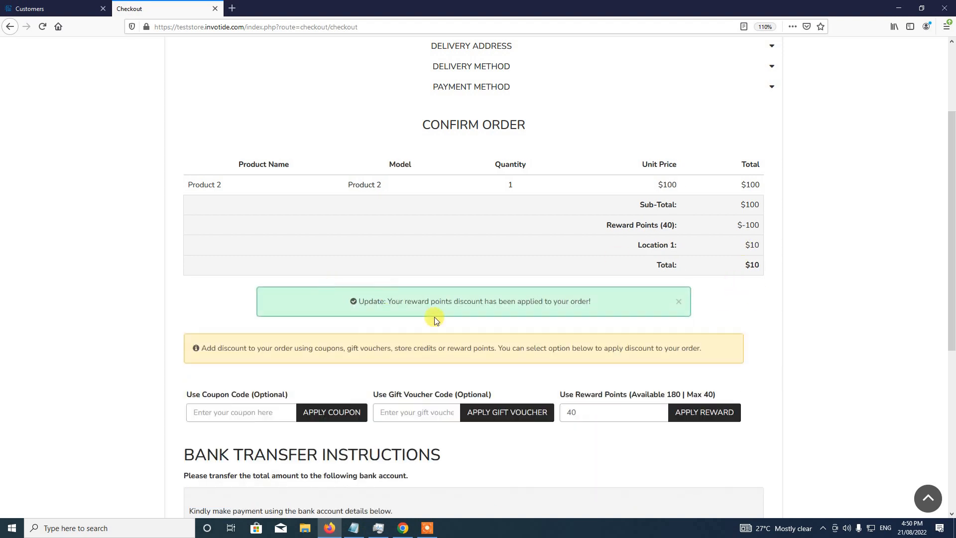
pyautogui.scroll(-5, 675, 308)
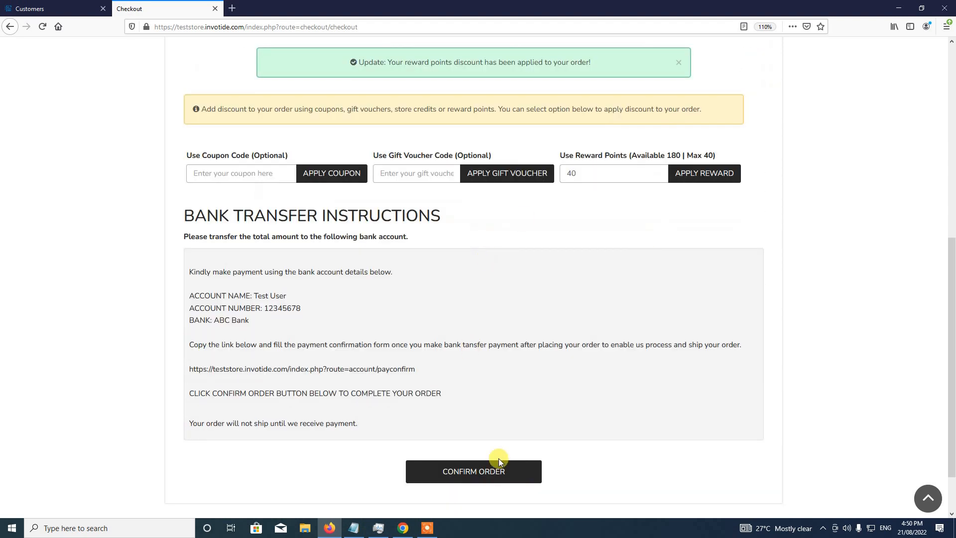
pyautogui.click(478, 477)
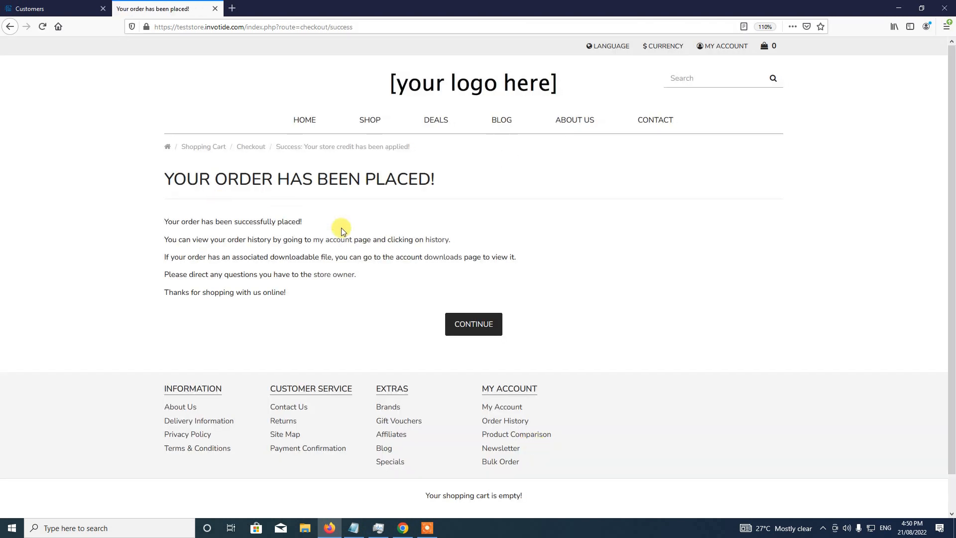
pyautogui.click(465, 328)
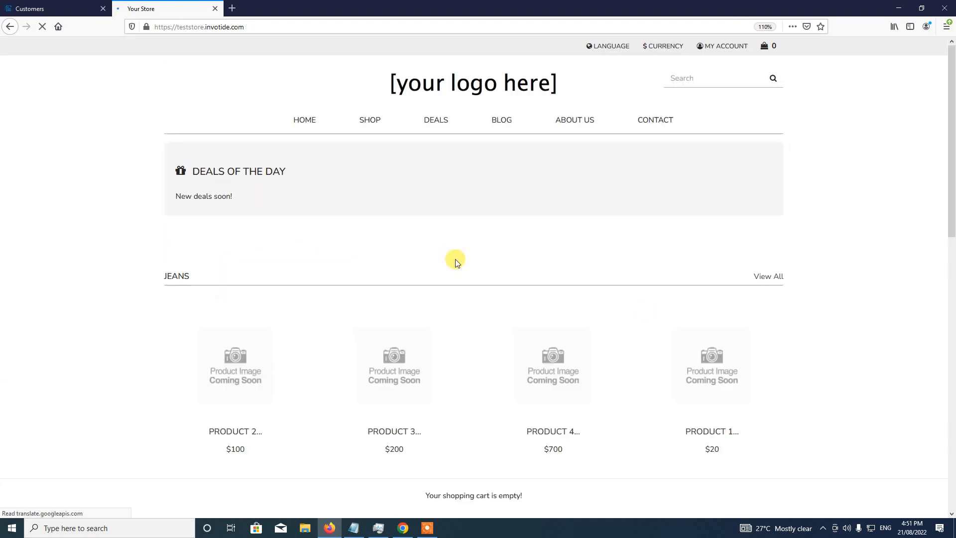
# - Reload the customer's admin record and check the 180-point Reward Points balance
pyautogui.click(69, 4)
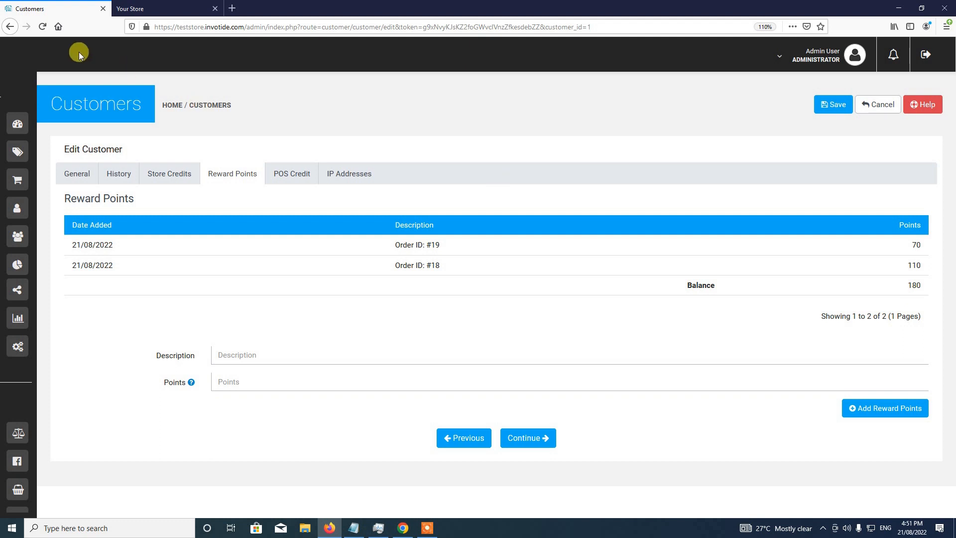
pyautogui.click(43, 28)
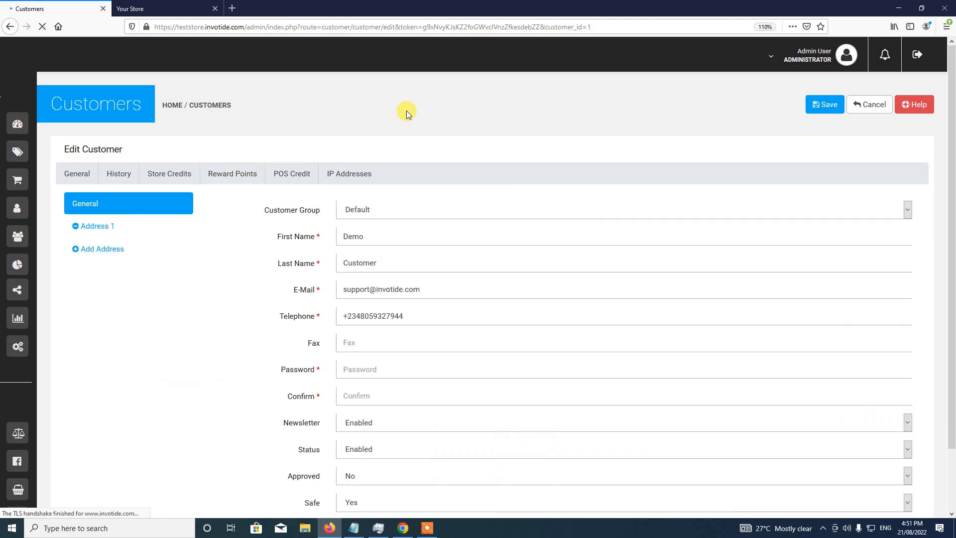
pyautogui.click(227, 179)
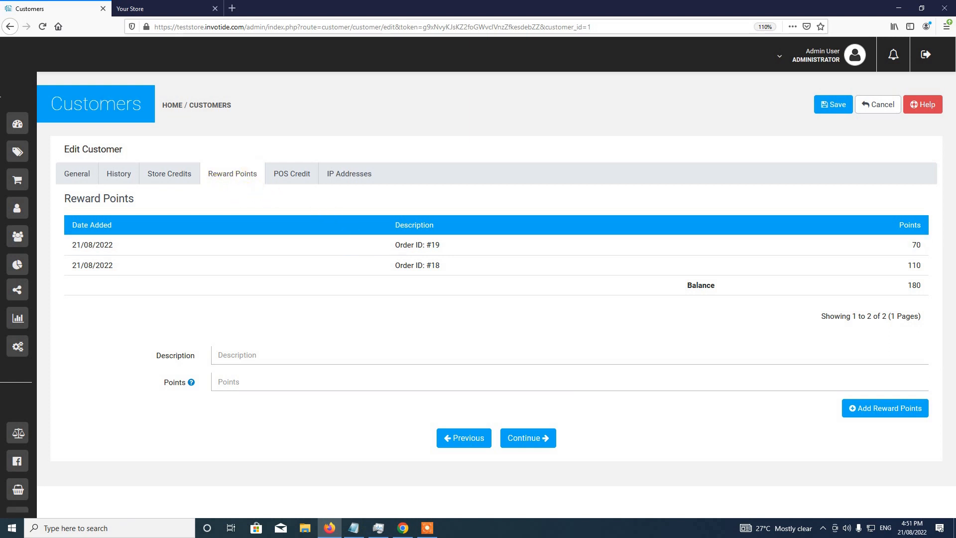
pyautogui.moveTo(7, 180)
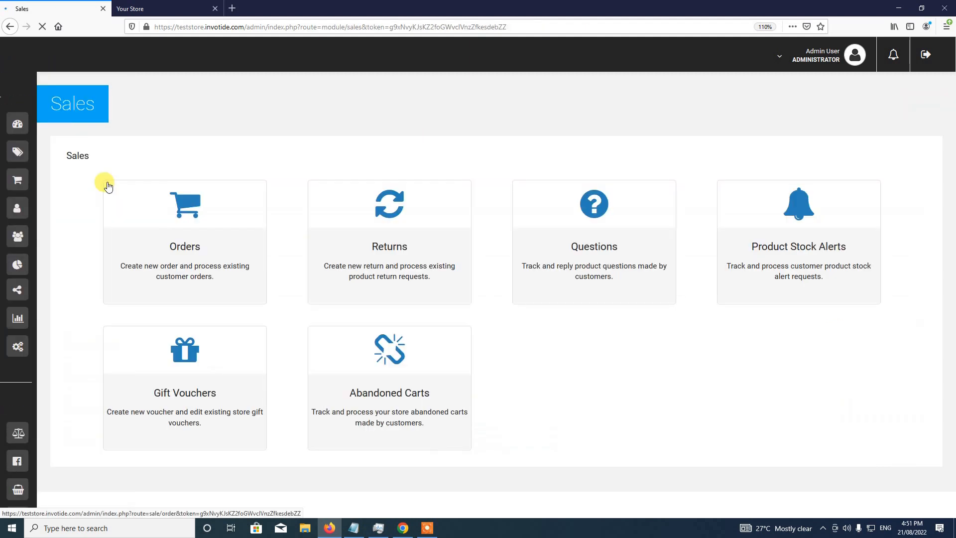
# - Open order #22 and review its 40-point discount, $10 total and order history
pyautogui.click(189, 236)
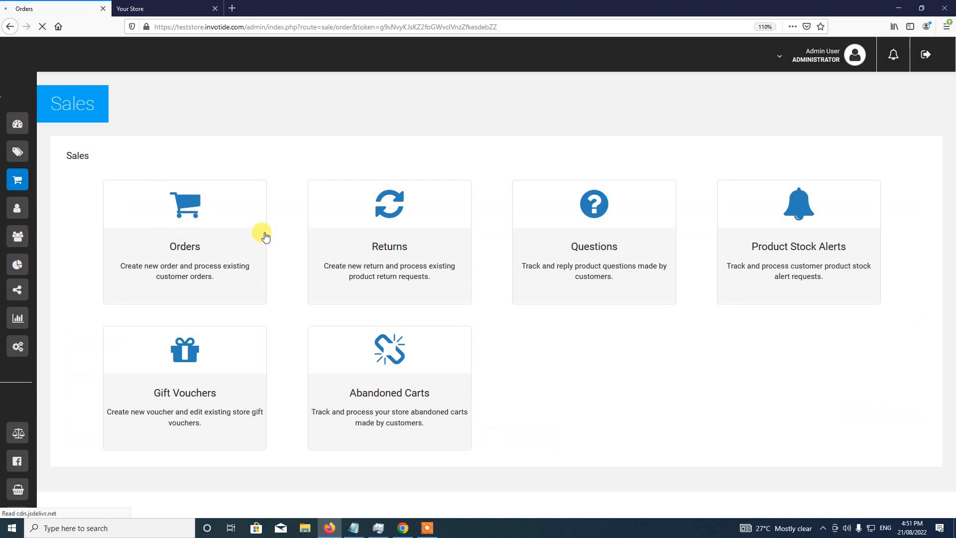
pyautogui.scroll(-2, 264, 292)
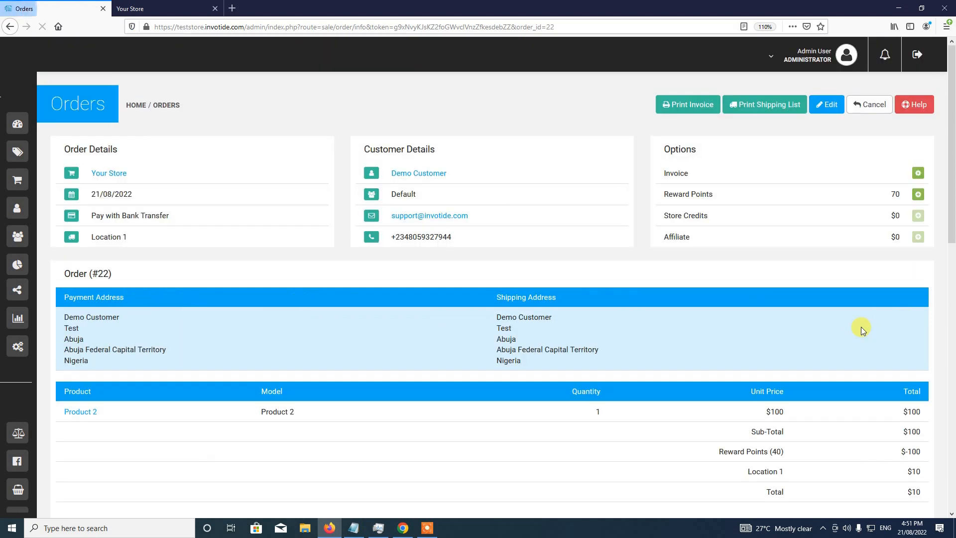
pyautogui.scroll(-5, 862, 329)
pyautogui.scroll(-2, 862, 327)
pyautogui.scroll(4, 861, 327)
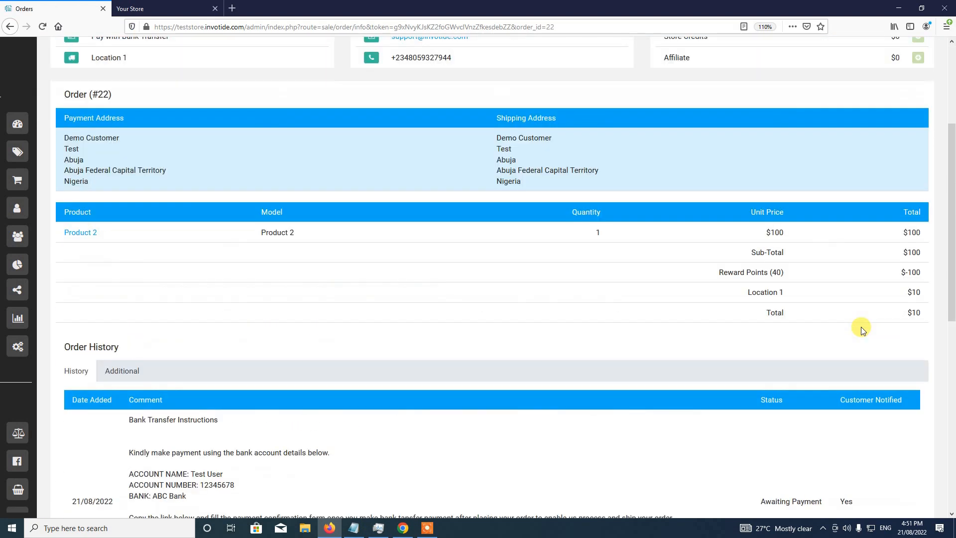
pyautogui.scroll(4, 704, 299)
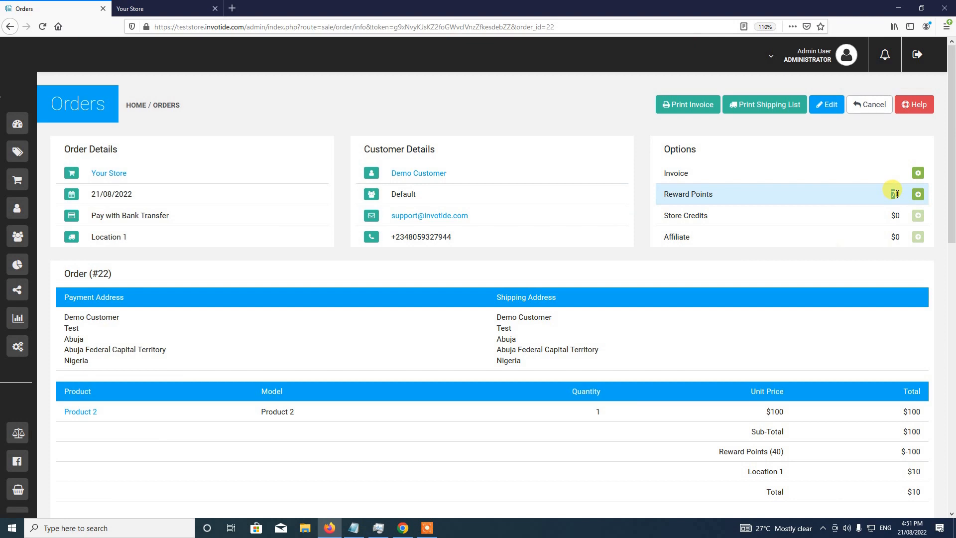
pyautogui.moveTo(896, 194); pyautogui.dragTo(891, 194)
pyautogui.scroll(-2, 650, 327)
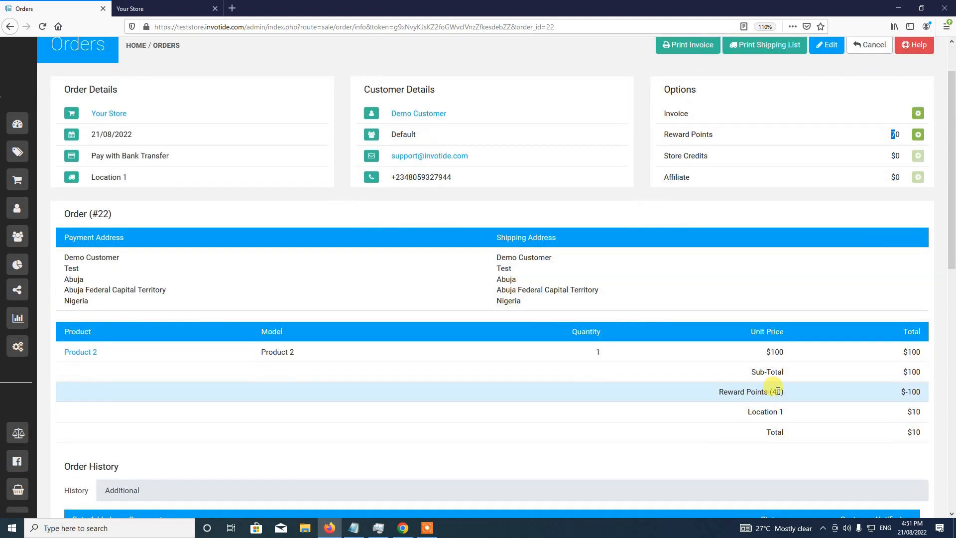
pyautogui.scroll(-10, 444, 316)
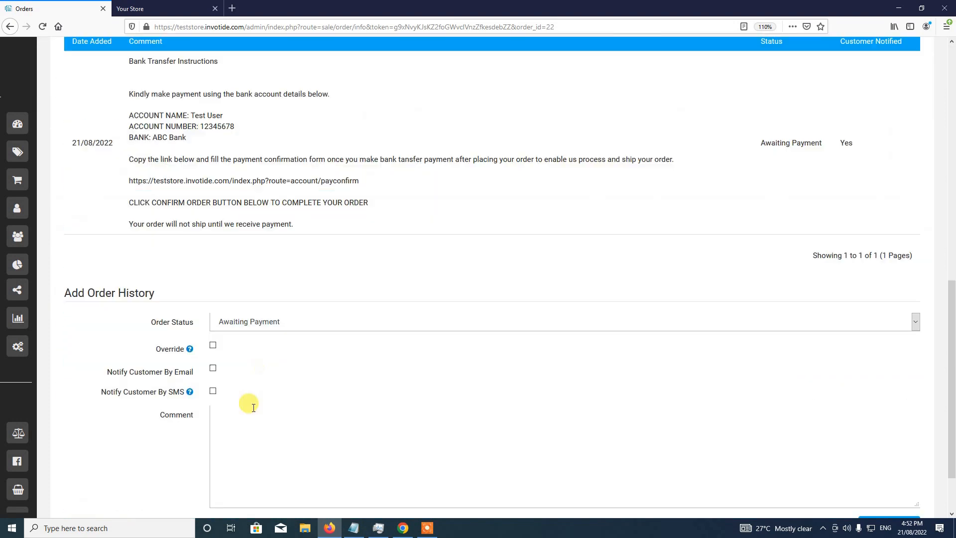
# - Add a Shipped status entry to order #22's history
pyautogui.click(273, 316)
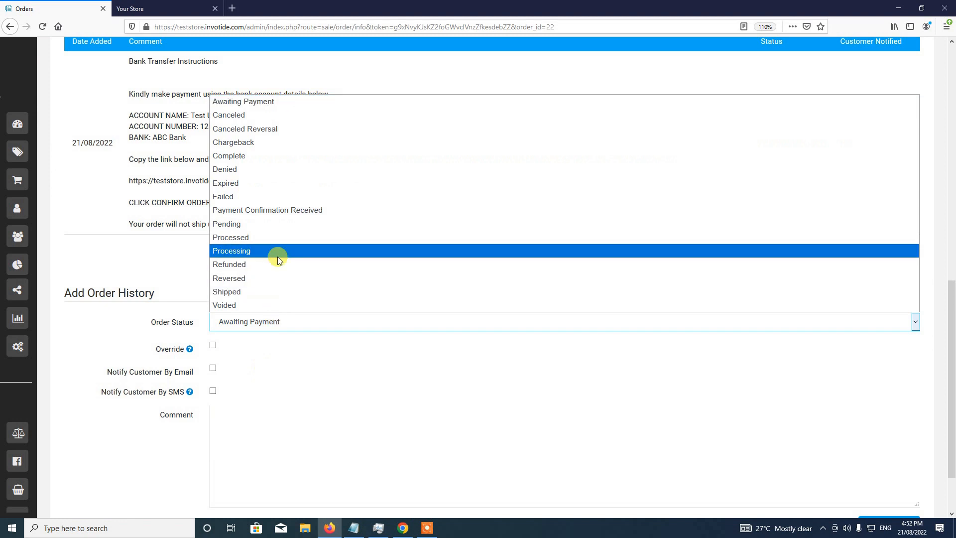
pyautogui.click(267, 291)
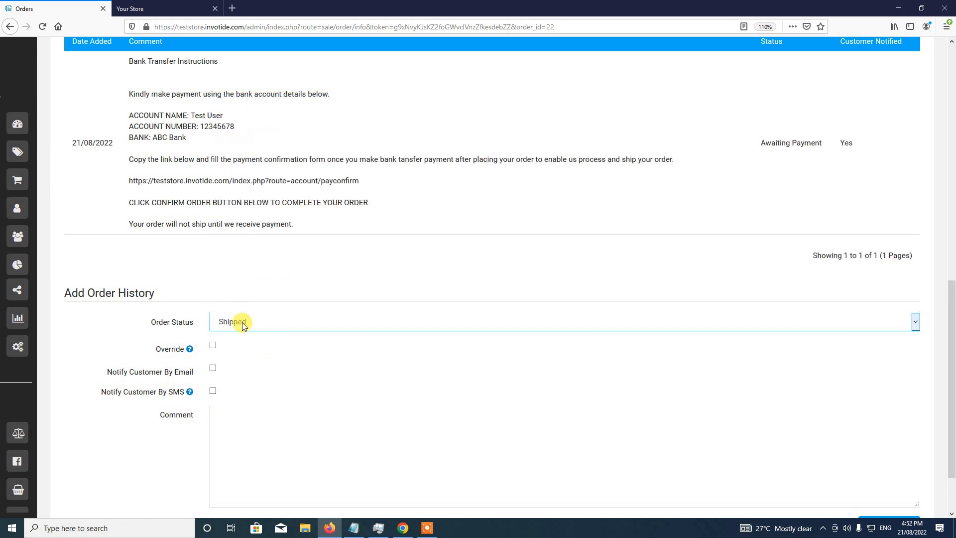
pyautogui.scroll(-2, 482, 412)
pyautogui.click(892, 456)
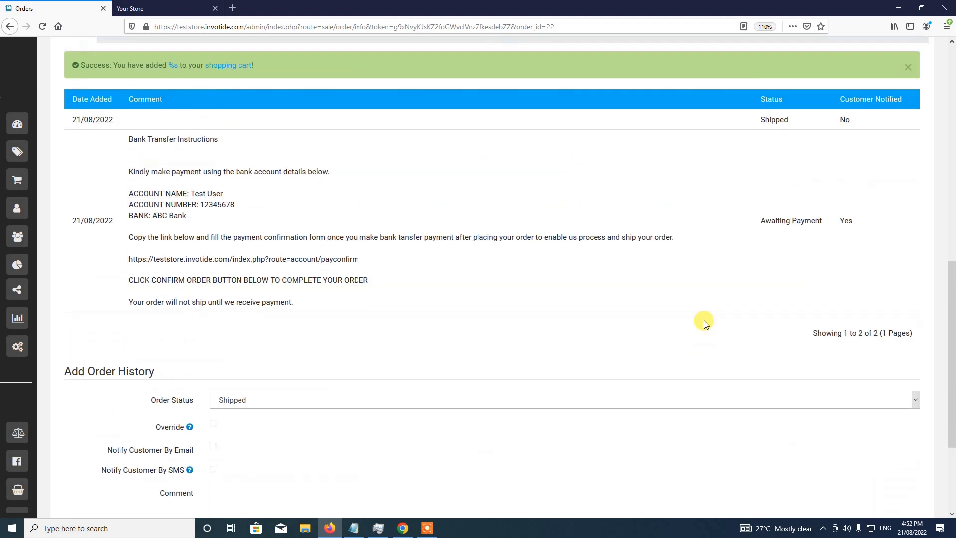
pyautogui.scroll(4, 703, 322)
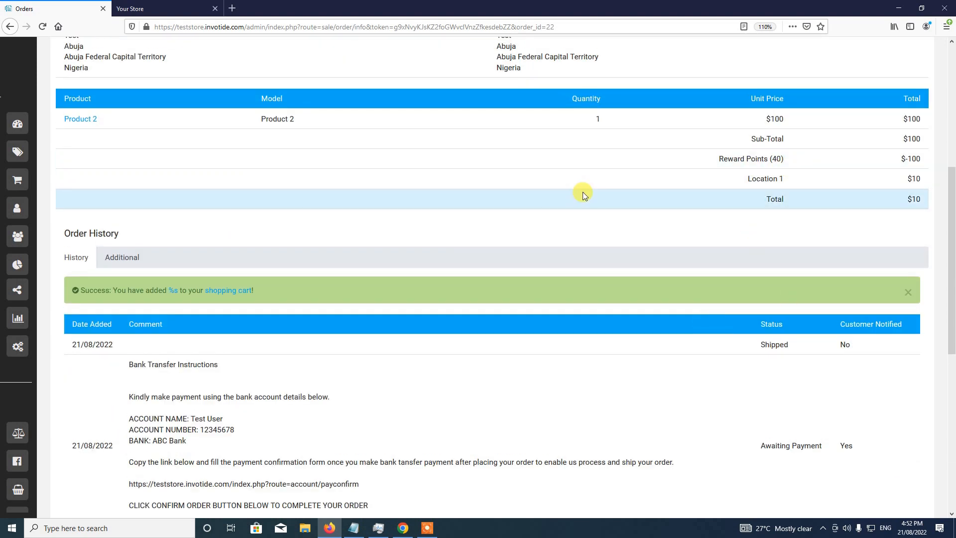
pyautogui.scroll(3, 530, 178)
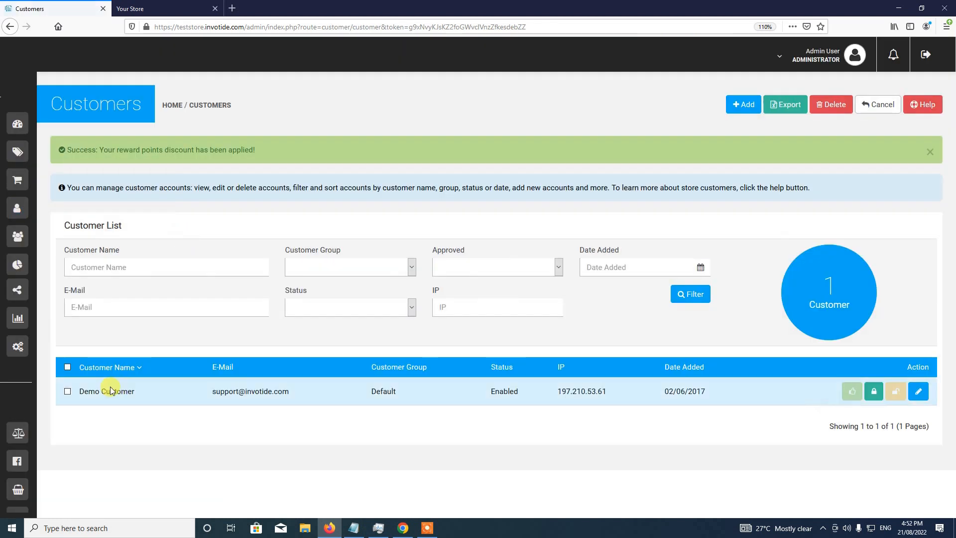
# - Confirm the customer's Reward Points tab now shows a 210-point balance
pyautogui.click(920, 398)
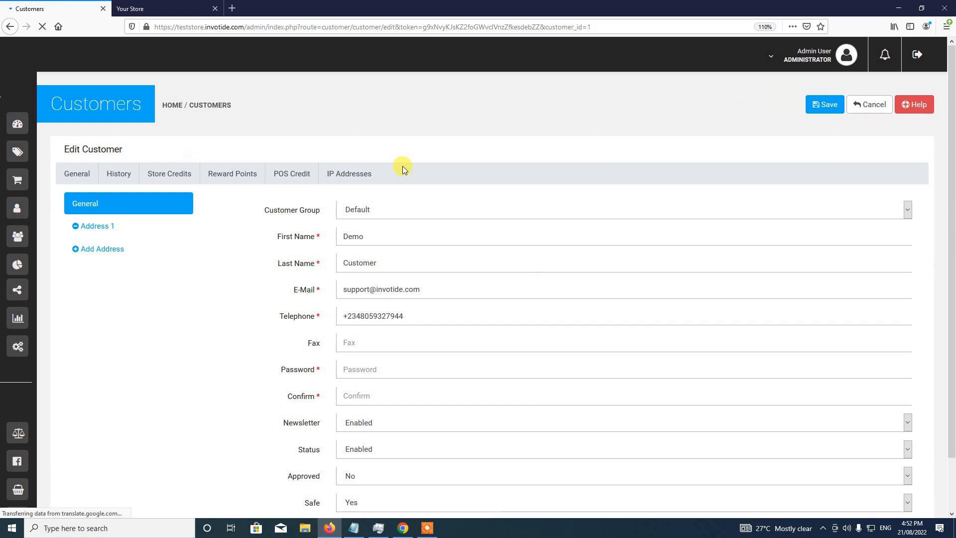
pyautogui.click(226, 175)
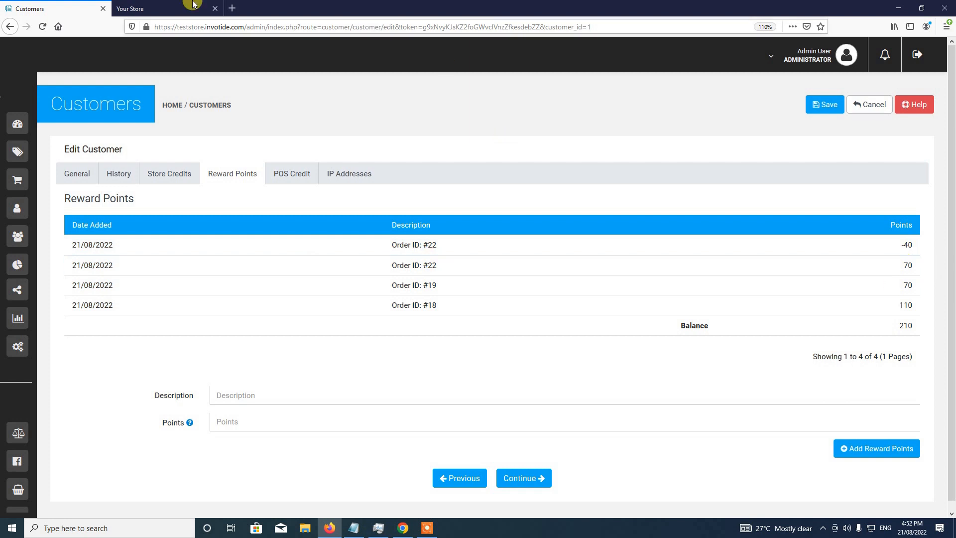
pyautogui.click(179, 9)
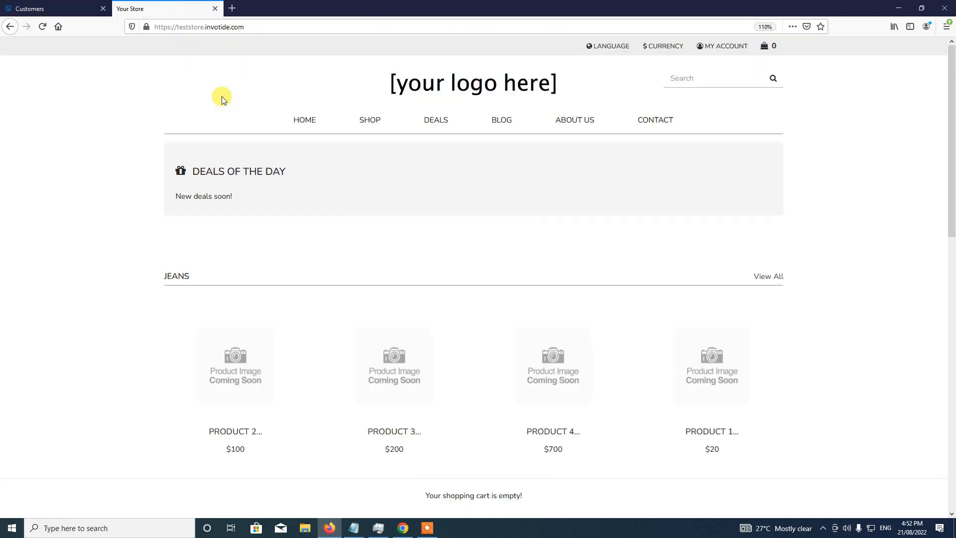
# - Open Product 2's quick view and highlight its 70 earned and 40 required points
pyautogui.click(247, 383)
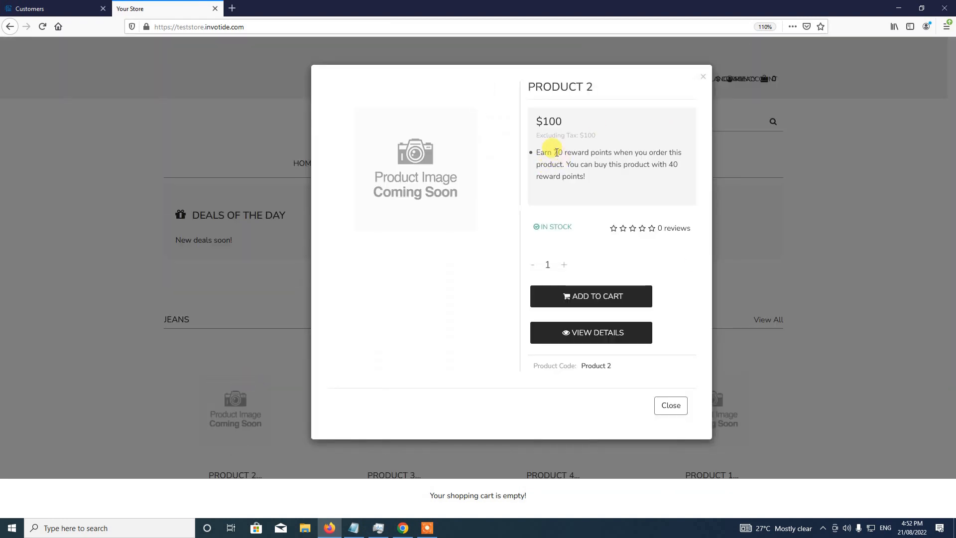
pyautogui.moveTo(554, 151); pyautogui.dragTo(563, 150)
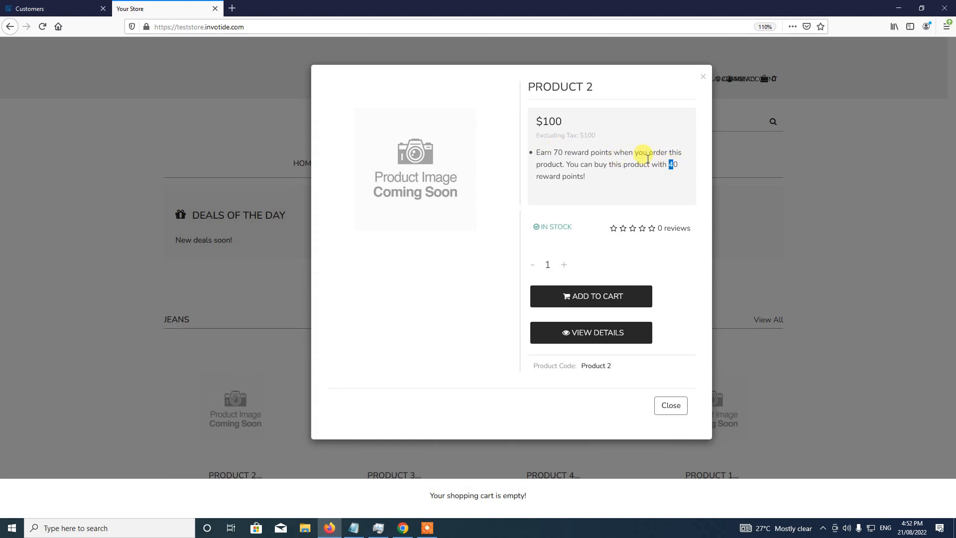
pyautogui.click(556, 152)
pyautogui.doubleClick(557, 152)
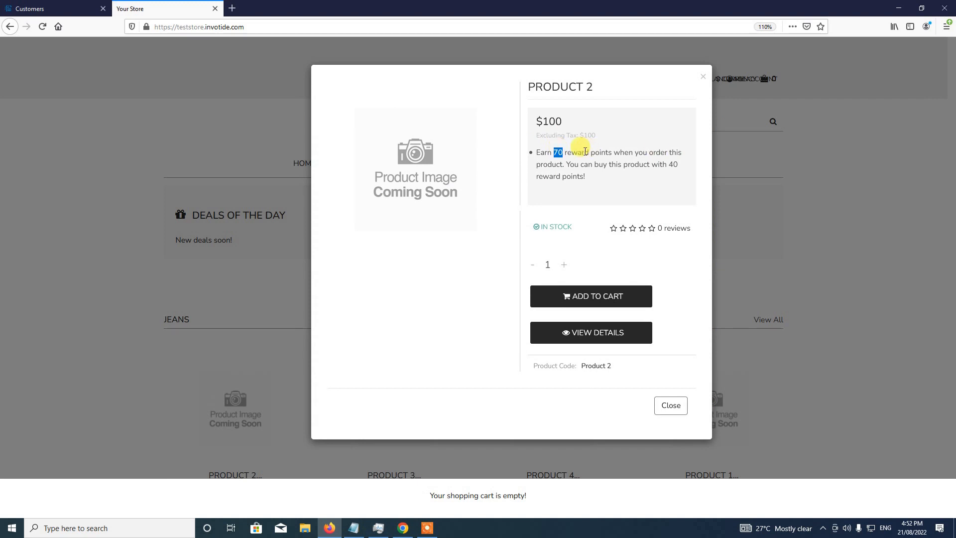
pyautogui.doubleClick(674, 164)
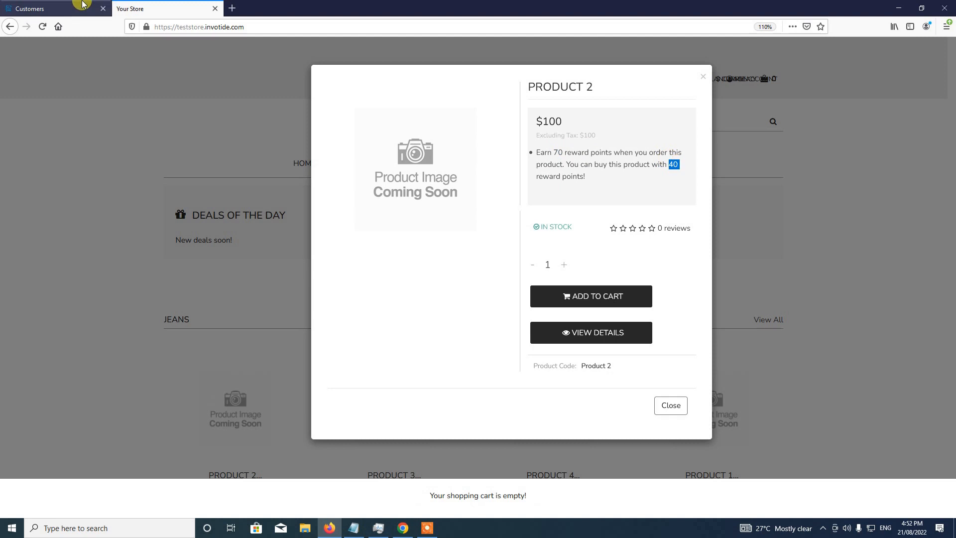
pyautogui.click(82, 5)
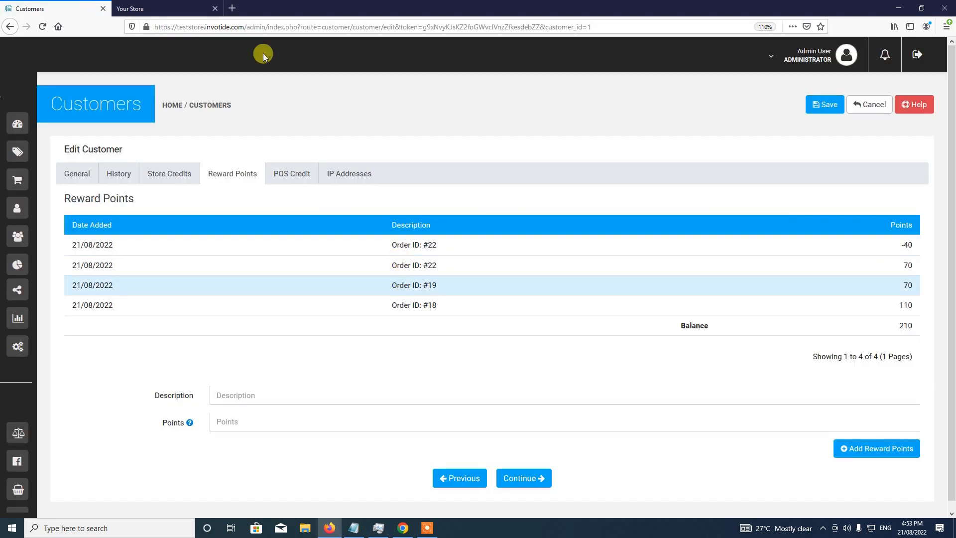
# - Switch to the Your Store storefront tab and close it to return to the admin
pyautogui.moveTo(16, 139)
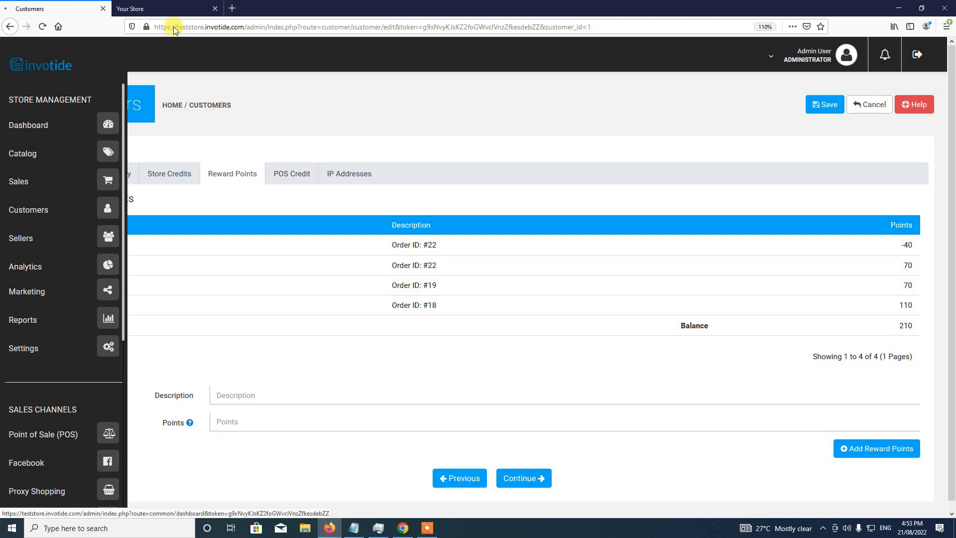
pyautogui.click(199, 7)
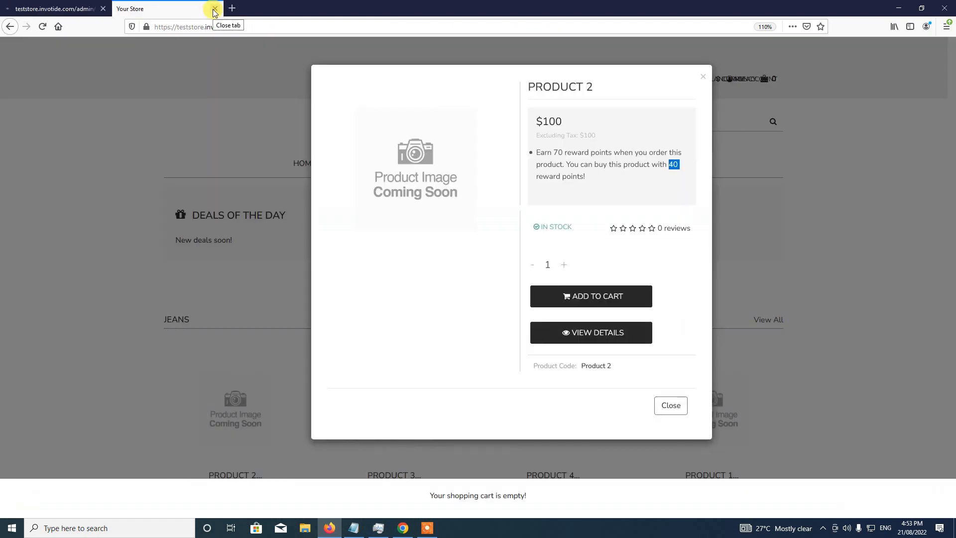
pyautogui.click(215, 9)
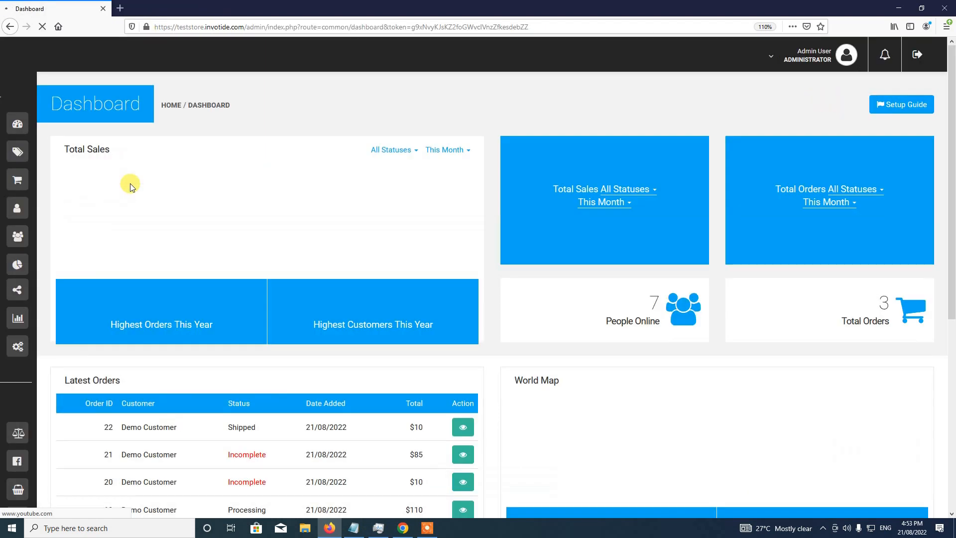